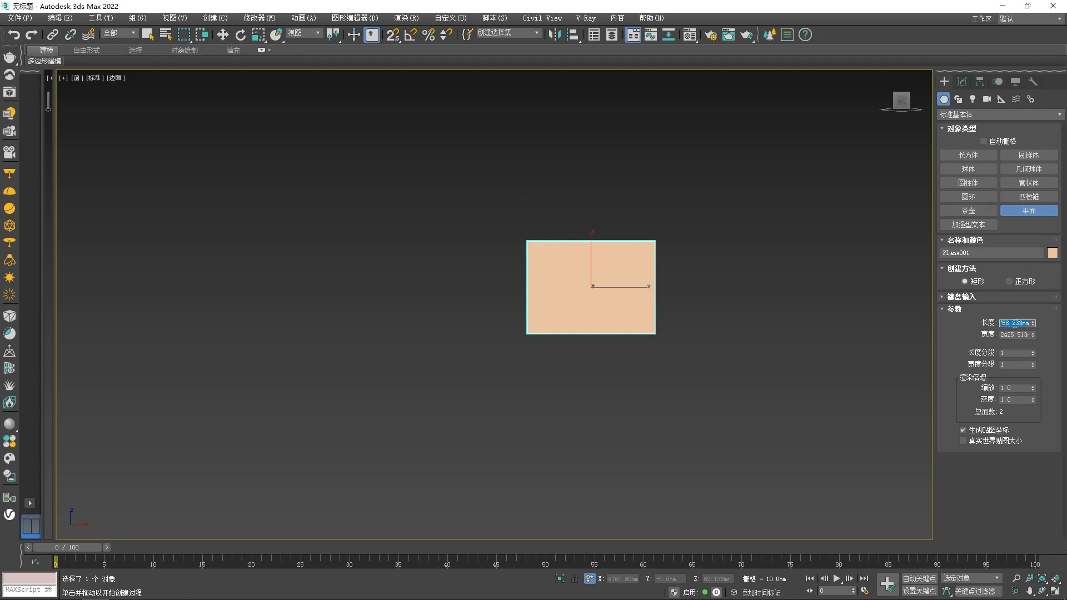
Set the reference plane's length to 329 mm and its width to 275 mm
{"action": "type", "text": "9"}
{"action": "double_click", "coordinate": [1014, 334]}
{"action": "key", "text": "Return"}
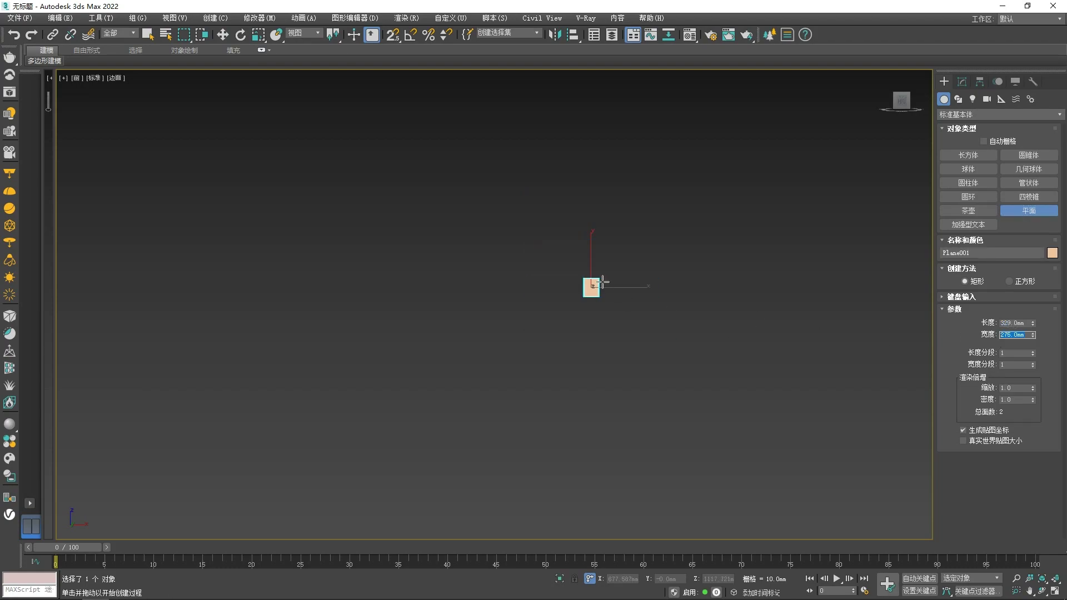
Assign the material with the D款 carved shell ornament image to the plane
{"action": "scroll", "coordinate": [601, 282], "scroll_direction": "up", "scroll_amount": 8}
{"action": "key", "text": "w"}
{"action": "key", "text": "m"}
{"action": "left_click", "coordinate": [47, 282]}
{"action": "left_click", "coordinate": [197, 125]}
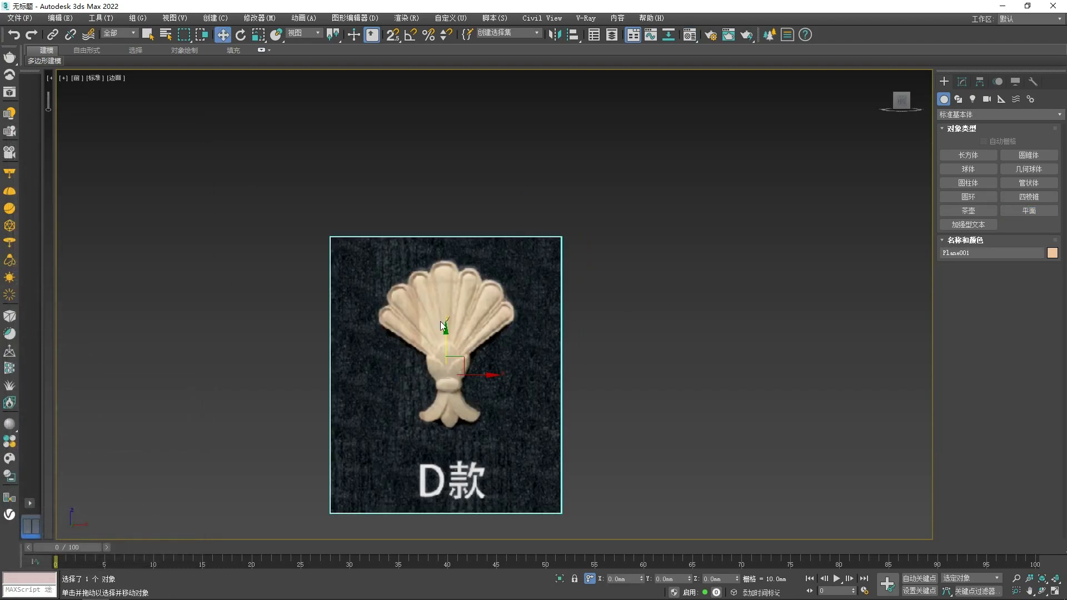
Freeze the reference plane and turn off its display in gray while frozen
{"action": "right_click", "coordinate": [437, 319]}
{"action": "left_click", "coordinate": [464, 397]}
{"action": "left_click", "coordinate": [437, 384]}
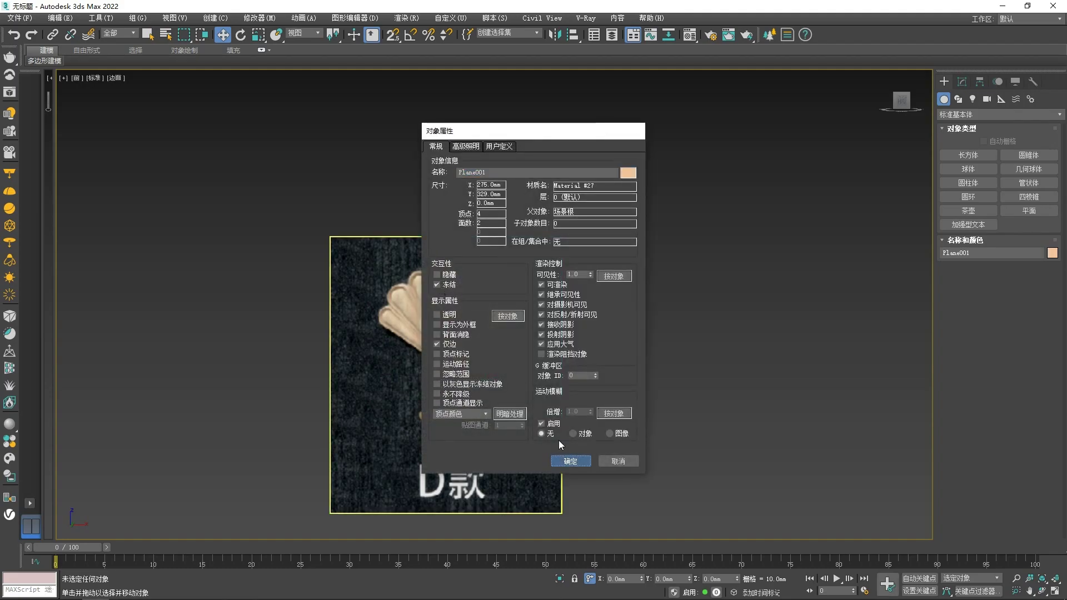
{"action": "left_click", "coordinate": [570, 460]}
Start a spline line at the shell's top centre and run it straight down to the ornament's bottom tip
{"action": "scroll", "coordinate": [431, 334], "scroll_direction": "up", "scroll_amount": 6}
{"action": "left_click", "coordinate": [962, 81]}
{"action": "left_click", "coordinate": [944, 82]}
{"action": "left_click", "coordinate": [958, 99]}
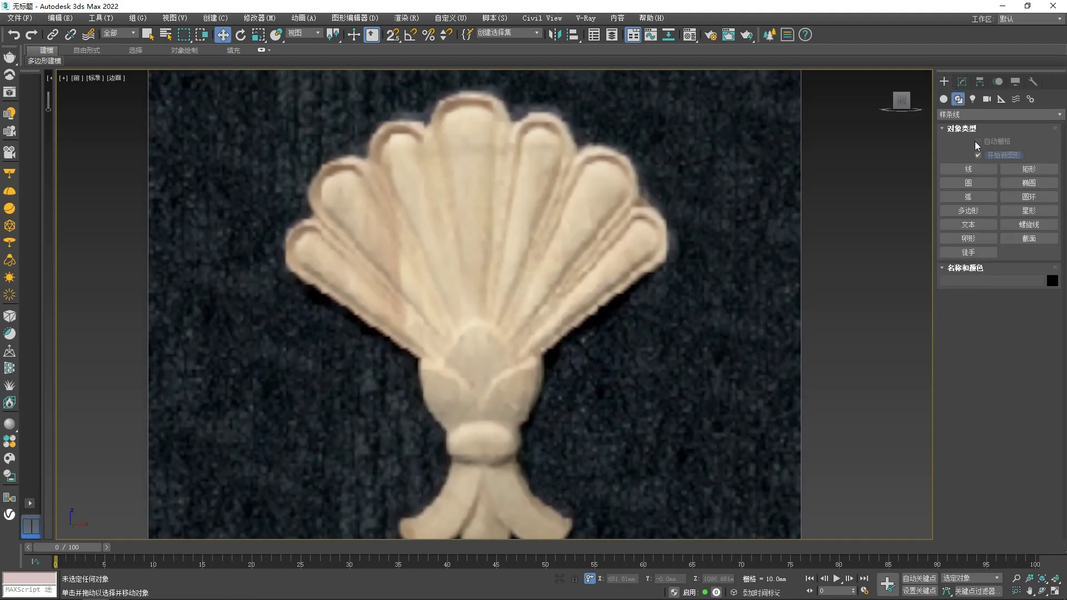
{"action": "left_click", "coordinate": [968, 169]}
{"action": "scroll", "coordinate": [495, 167], "scroll_direction": "up", "scroll_amount": 2}
{"action": "middle_click_drag", "start_coordinate": [507, 169], "coordinate": [544, 189]}
{"action": "left_click", "coordinate": [495, 163]}
{"action": "scroll", "coordinate": [505, 211], "scroll_direction": "down", "scroll_amount": 6}
{"action": "scroll", "coordinate": [543, 270], "scroll_direction": "up", "scroll_amount": 3}
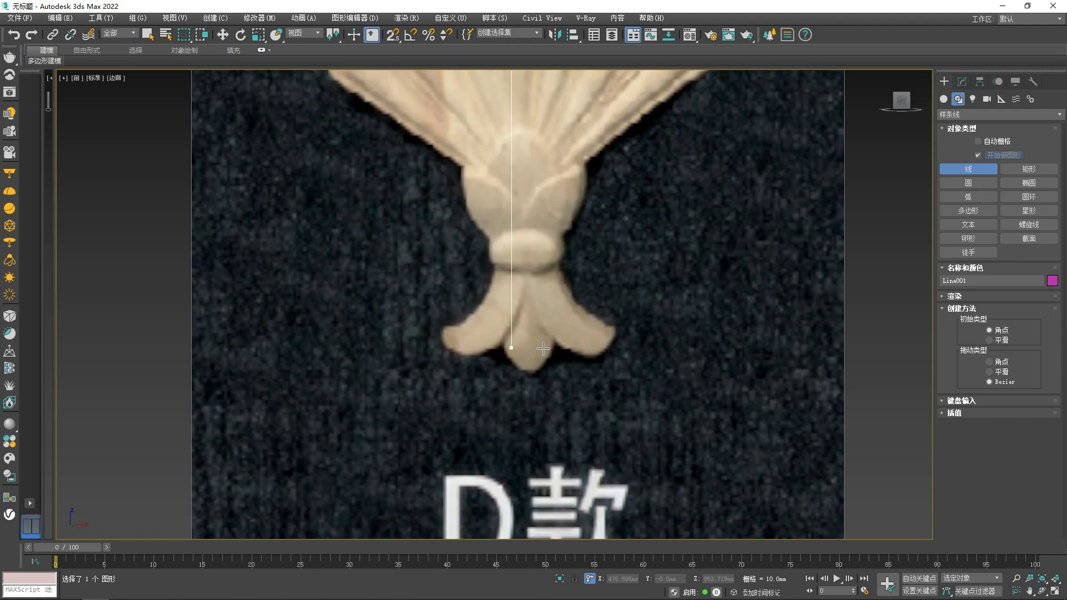
{"action": "left_click", "coordinate": [529, 364]}
Continue the line from the bottom tip around the lower left leaf and up the left side of the knot
{"action": "scroll", "coordinate": [527, 362], "scroll_direction": "up", "scroll_amount": 3}
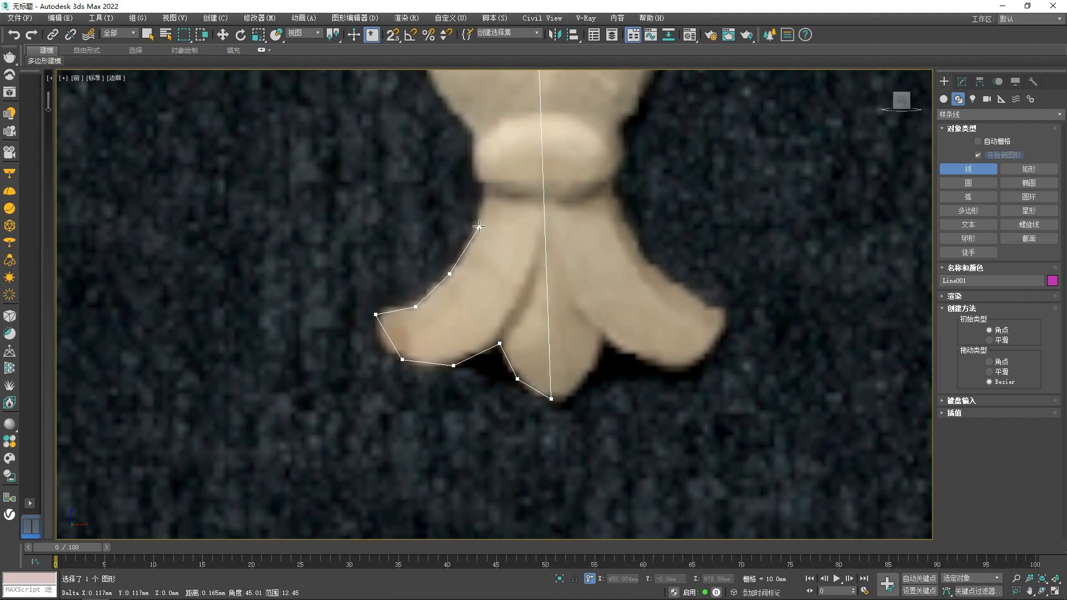
{"action": "left_click", "coordinate": [485, 190]}
{"action": "middle_click_drag", "start_coordinate": [485, 190], "coordinate": [469, 296]}
{"action": "left_click", "coordinate": [447, 237]}
{"action": "middle_click_drag", "start_coordinate": [447, 238], "coordinate": [507, 360]}
{"action": "left_click", "coordinate": [505, 296]}
{"action": "scroll", "coordinate": [505, 296], "scroll_direction": "down", "scroll_amount": 4}
{"action": "middle_click_drag", "start_coordinate": [464, 284], "coordinate": [486, 364]}
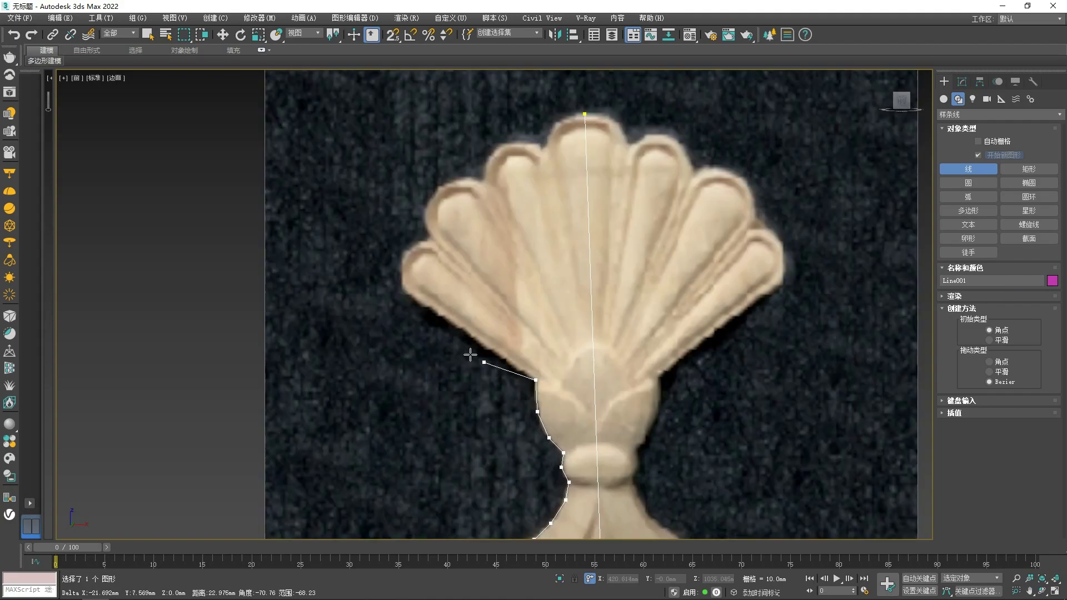
Trace the left shell lobes up to the top centre and close the spline
{"action": "scroll", "coordinate": [483, 360], "scroll_direction": "up", "scroll_amount": 2}
{"action": "scroll", "coordinate": [362, 246], "scroll_direction": "up", "scroll_amount": 2}
{"action": "middle_click_drag", "start_coordinate": [361, 246], "coordinate": [413, 355]}
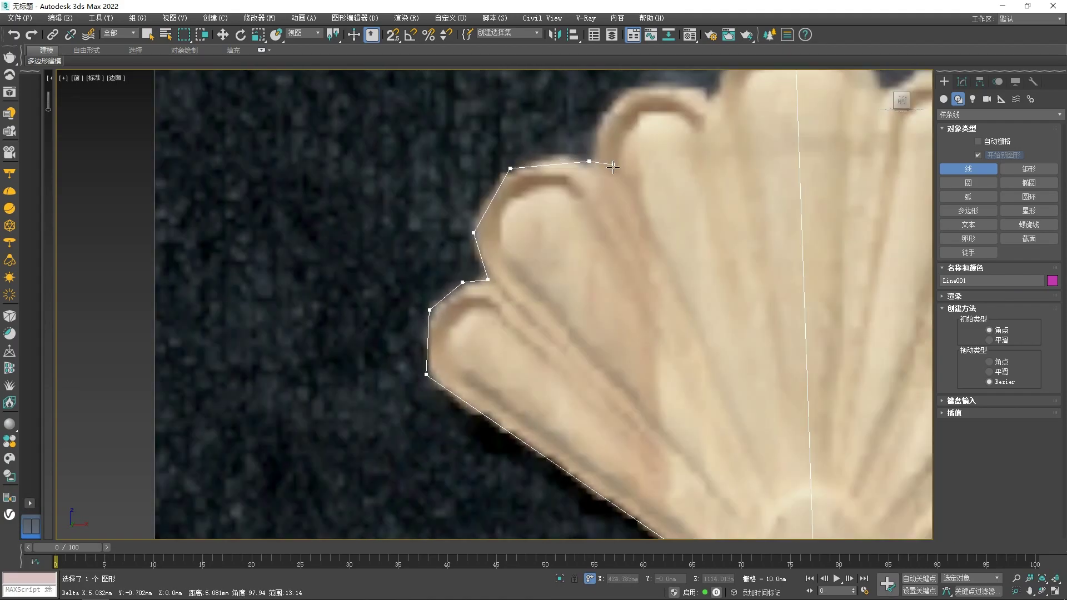
{"action": "middle_click_drag", "start_coordinate": [613, 165], "coordinate": [571, 278]}
{"action": "left_click", "coordinate": [749, 141]}
{"action": "left_click", "coordinate": [512, 315]}
Convert the closed half outline to an editable poly and make it see-through over the image
{"action": "scroll", "coordinate": [660, 245], "scroll_direction": "down", "scroll_amount": 3}
{"action": "middle_click_drag", "start_coordinate": [674, 394], "coordinate": [642, 345]}
{"action": "scroll", "coordinate": [643, 345], "scroll_direction": "up", "scroll_amount": 1}
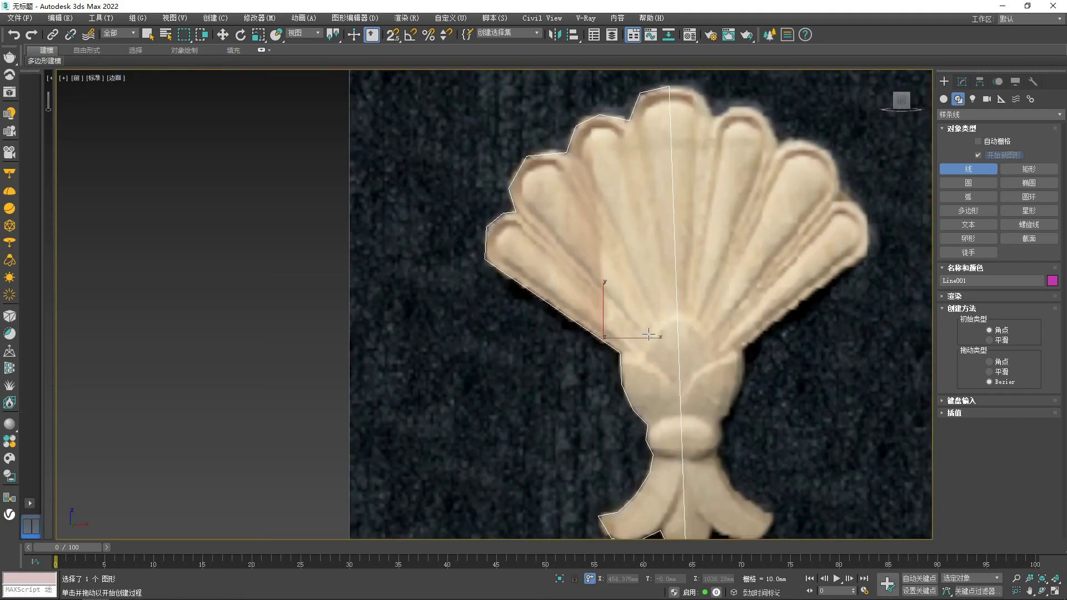
{"action": "right_click", "coordinate": [648, 333]}
{"action": "right_click", "coordinate": [649, 334]}
{"action": "mouse_move", "coordinate": [707, 446]}
{"action": "left_click", "coordinate": [732, 466]}
{"action": "key", "text": "alt+x"}
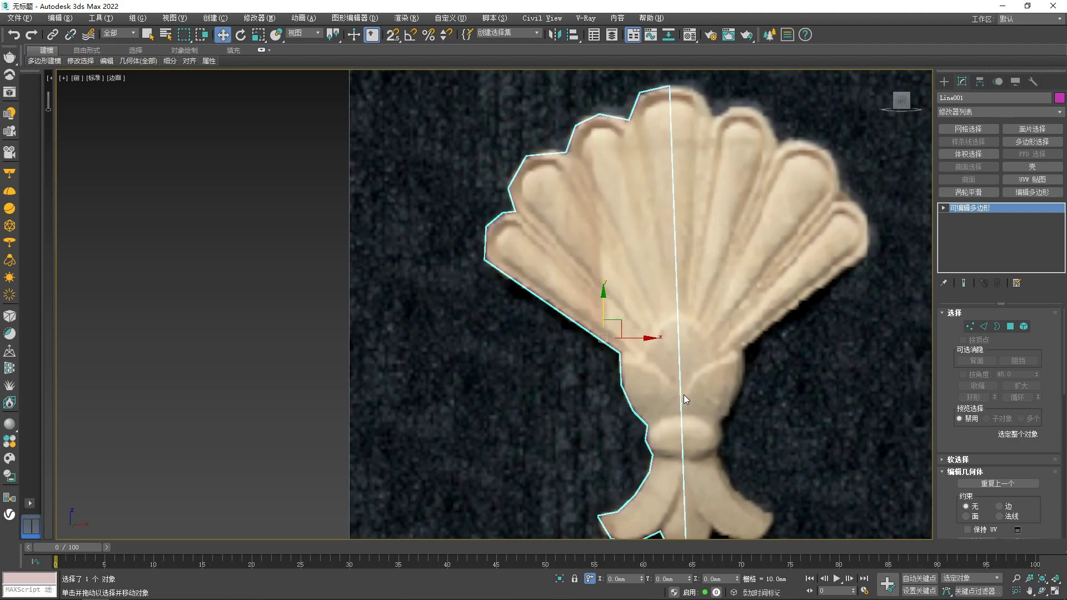
Cut edges along the knot band's upper and lower borders, the lower left leaf's inner border and across that leaf
{"action": "middle_click_drag", "start_coordinate": [683, 395], "coordinate": [652, 376]}
{"action": "key", "text": "1"}
{"action": "key", "text": "alt+c"}
{"action": "scroll", "coordinate": [534, 257], "scroll_direction": "up", "scroll_amount": 4}
{"action": "middle_click_drag", "start_coordinate": [718, 398], "coordinate": [610, 322]}
{"action": "left_click", "coordinate": [545, 290]}
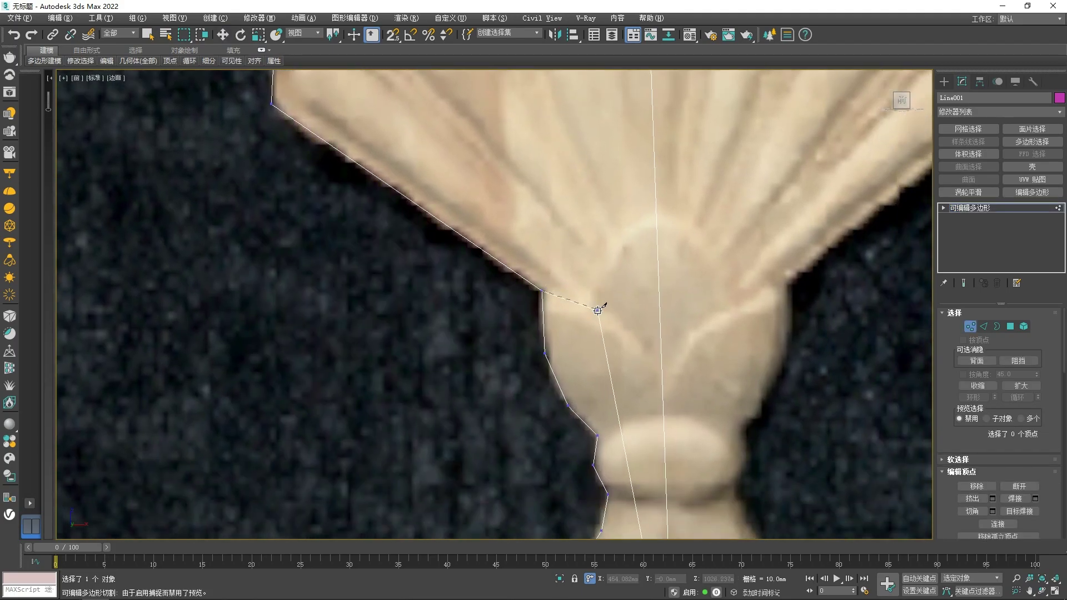
{"action": "right_click", "coordinate": [599, 309]}
{"action": "middle_click_drag", "start_coordinate": [620, 440], "coordinate": [576, 377]}
{"action": "left_click", "coordinate": [584, 352]}
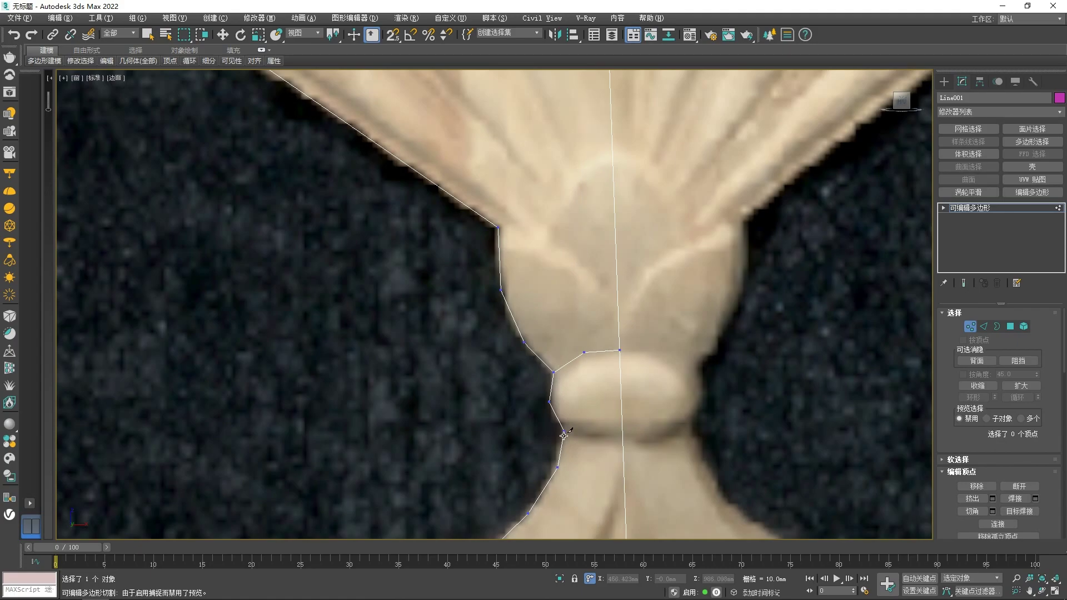
{"action": "scroll", "coordinate": [622, 437], "scroll_direction": "down", "scroll_amount": 4}
{"action": "scroll", "coordinate": [568, 420], "scroll_direction": "up", "scroll_amount": 4}
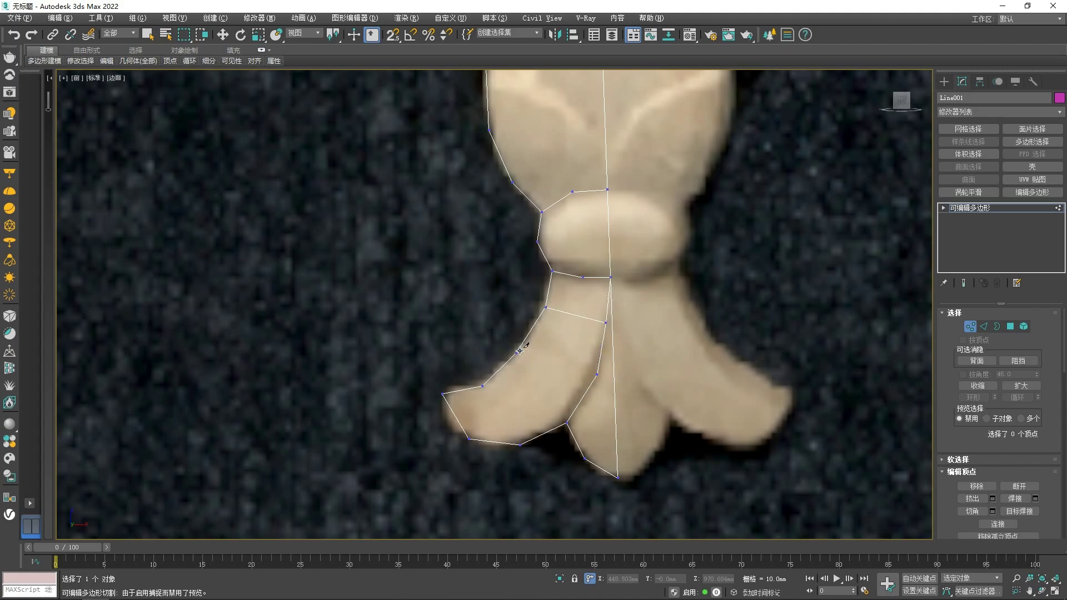
Move the vertices on the lower left leaf's upper border to follow the image
{"action": "key", "text": "w"}
{"action": "key", "text": "4"}
{"action": "key", "text": "1"}
{"action": "left_click_drag", "start_coordinate": [516, 354], "coordinate": [530, 340]}
{"action": "mouse_move", "coordinate": [482, 386]}
{"action": "left_mouse_down"}
{"action": "mouse_move", "coordinate": [508, 364]}
{"action": "mouse_move", "coordinate": [480, 385]}
{"action": "left_mouse_up"}
{"action": "key", "text": "1"}
Remove the edge near the lower left leaf's tip and cut a new edge across the leaf there
{"action": "scroll", "coordinate": [483, 416], "scroll_direction": "up", "scroll_amount": 2}
{"action": "key", "text": "2"}
{"action": "left_click", "coordinate": [471, 409]}
{"action": "key", "text": "BackSpace"}
{"action": "key", "text": "1"}
{"action": "key", "text": "alt+c"}
{"action": "left_click", "coordinate": [463, 448]}
{"action": "left_click", "coordinate": [455, 376]}
Move the end vertex of the lower left leaf outward onto the leaf's tip in the image
{"action": "key", "text": "1"}
{"action": "key", "text": "1"}
{"action": "left_click", "coordinate": [480, 371]}
{"action": "left_click_drag", "start_coordinate": [480, 371], "coordinate": [424, 376]}
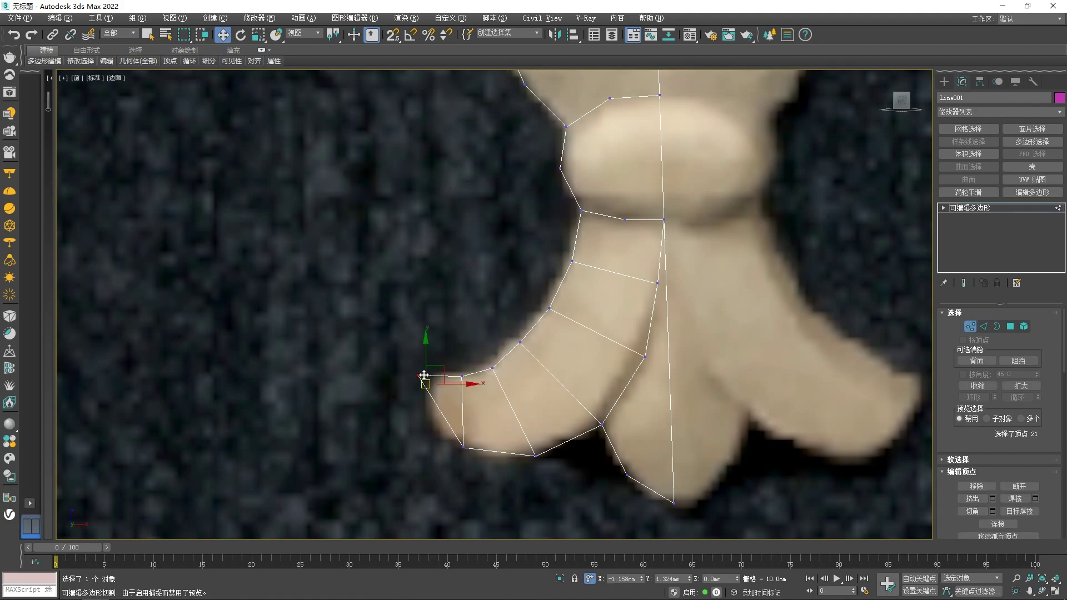
{"action": "middle_click_drag", "start_coordinate": [578, 436], "coordinate": [500, 471]}
{"action": "left_click", "coordinate": [566, 411]}
Cut the left petal's upper border and a cross edge above the knot, and fit the petal's vertices to the image
{"action": "scroll", "coordinate": [565, 411], "scroll_direction": "down", "scroll_amount": 4}
{"action": "middle_click_drag", "start_coordinate": [610, 313], "coordinate": [605, 400]}
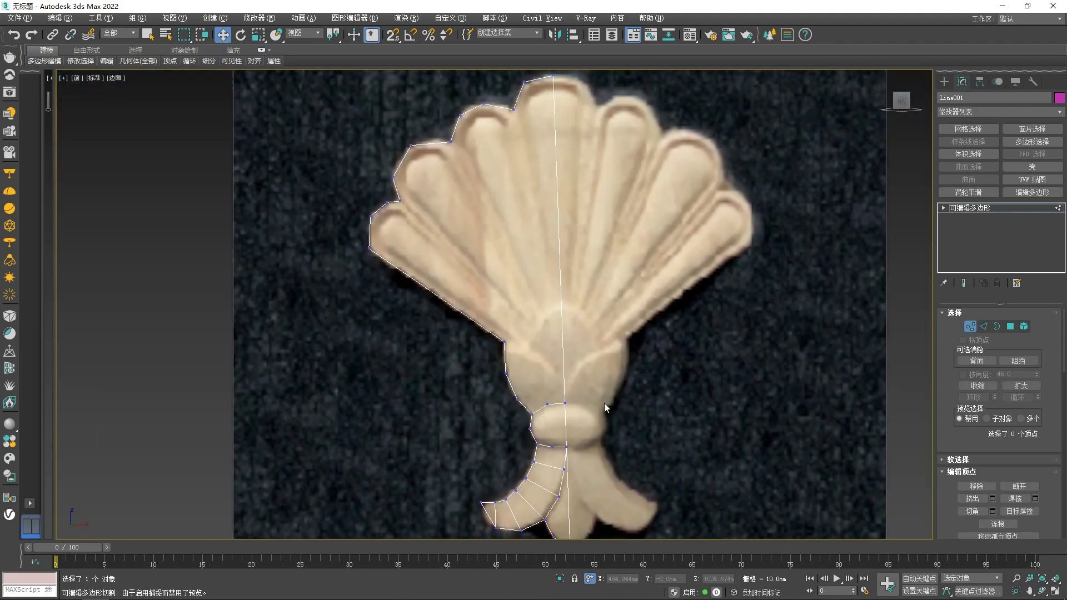
{"action": "scroll", "coordinate": [550, 426], "scroll_direction": "up", "scroll_amount": 2}
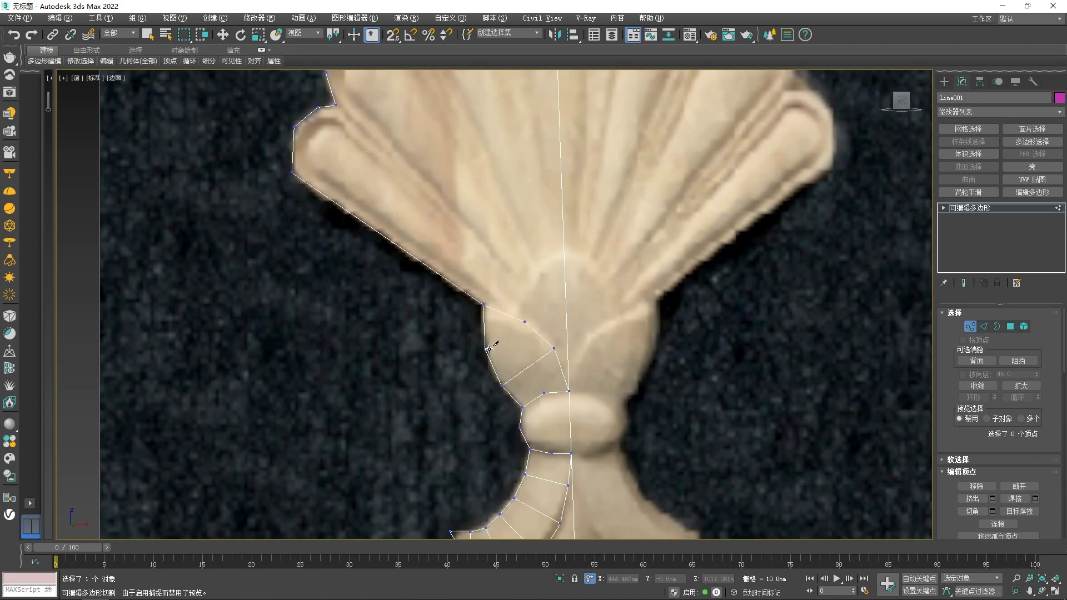
{"action": "key", "text": "1"}
{"action": "key", "text": "1"}
{"action": "left_click_drag", "start_coordinate": [525, 322], "coordinate": [554, 350]}
{"action": "left_click_drag", "start_coordinate": [485, 348], "coordinate": [485, 346]}
{"action": "left_click", "coordinate": [501, 385]}
{"action": "left_click_drag", "start_coordinate": [502, 385], "coordinate": [497, 381]}
{"action": "left_click", "coordinate": [474, 383]}
Cut lengthwise and crosswise edges through the left petal and adjust its inner vertex
{"action": "key", "text": "alt+c"}
{"action": "key", "text": "w"}
{"action": "scroll", "coordinate": [528, 368], "scroll_direction": "up", "scroll_amount": 2}
{"action": "left_click", "coordinate": [526, 366]}
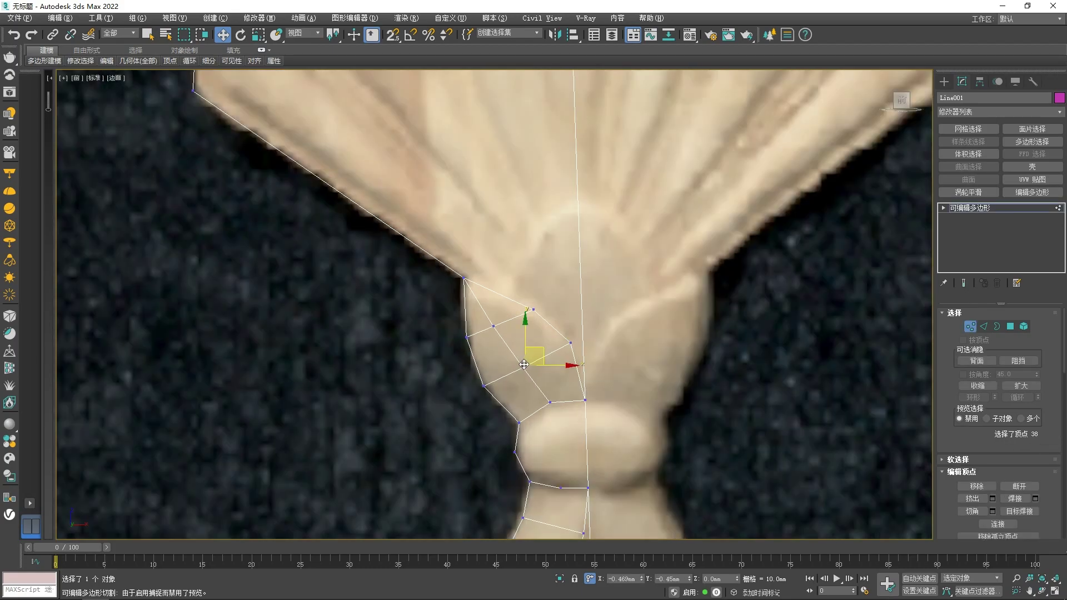
Cut the left arc of the central dome from the petal's upper border to the centre line
{"action": "scroll", "coordinate": [541, 272], "scroll_direction": "down", "scroll_amount": 2}
{"action": "middle_click_drag", "start_coordinate": [540, 257], "coordinate": [533, 317]}
{"action": "scroll", "coordinate": [529, 336], "scroll_direction": "up", "scroll_amount": 2}
{"action": "key", "text": "1"}
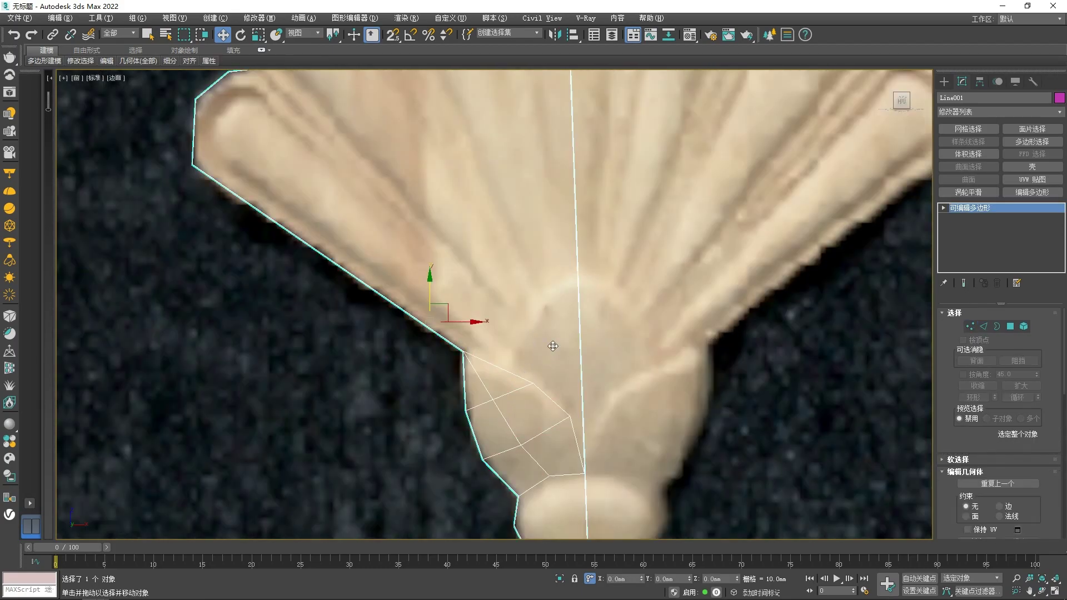
{"action": "key", "text": "alt+c"}
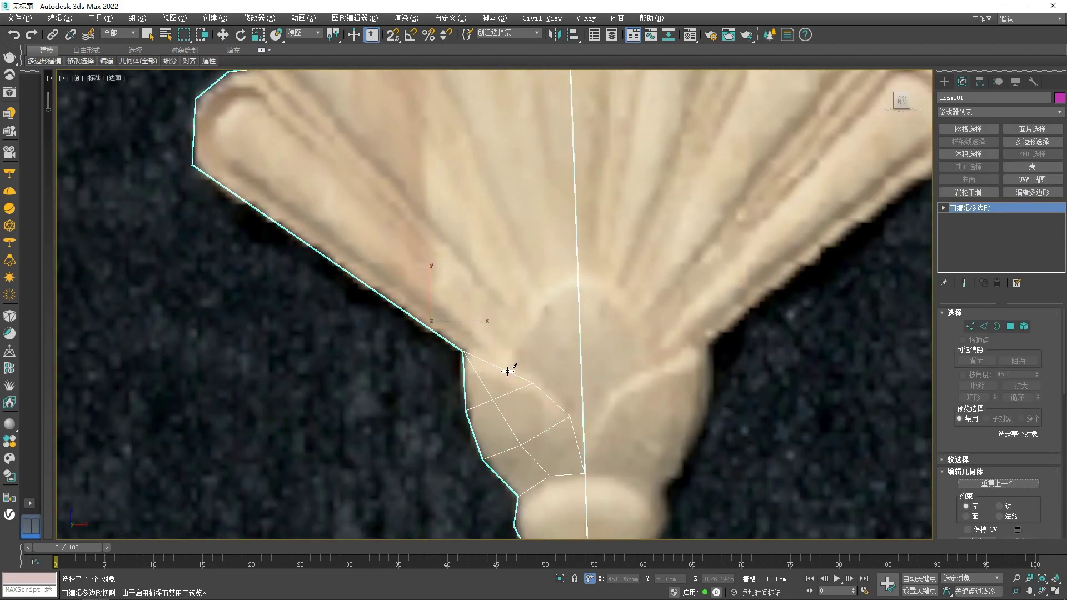
{"action": "left_click", "coordinate": [539, 287]}
{"action": "key", "text": "1"}
{"action": "key", "text": "1"}
{"action": "key", "text": "1"}
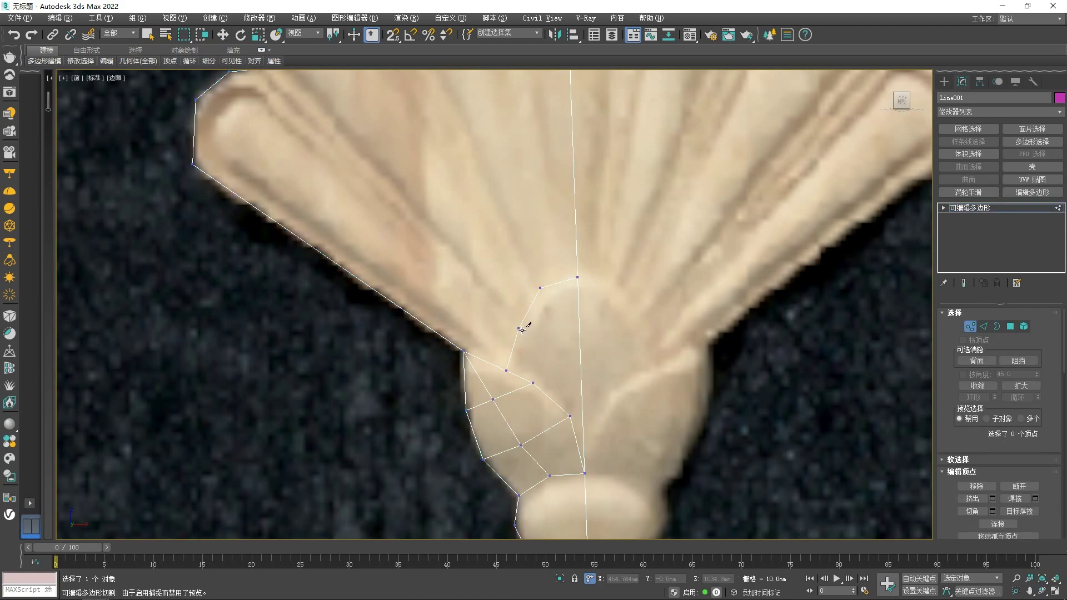
Cut edges from the two outer grooves between the left shell lobes down to the dome's arc
{"action": "middle_click_drag", "start_coordinate": [522, 330], "coordinate": [530, 386]}
{"action": "left_click", "coordinate": [553, 420]}
{"action": "scroll", "coordinate": [553, 420], "scroll_direction": "down", "scroll_amount": 5}
{"action": "scroll", "coordinate": [476, 310], "scroll_direction": "up", "scroll_amount": 4}
{"action": "left_click", "coordinate": [565, 459]}
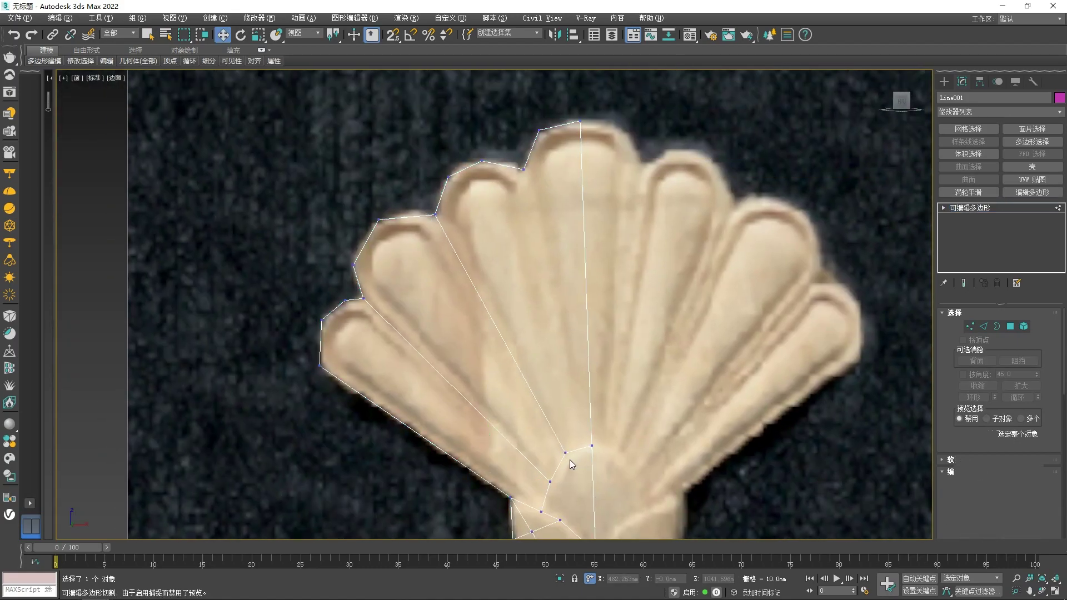
Undo the last two operations and cut an edge from the groove beside the top lobe down to the dome's arc
{"action": "scroll", "coordinate": [582, 449], "scroll_direction": "up", "scroll_amount": 2}
{"action": "scroll", "coordinate": [543, 250], "scroll_direction": "up", "scroll_amount": 2}
{"action": "key", "text": "ctrl+z"}
{"action": "key", "text": "ctrl+z"}
{"action": "left_click", "coordinate": [514, 180]}
{"action": "scroll", "coordinate": [516, 186], "scroll_direction": "down", "scroll_amount": 3}
{"action": "scroll", "coordinate": [565, 411], "scroll_direction": "up", "scroll_amount": 3}
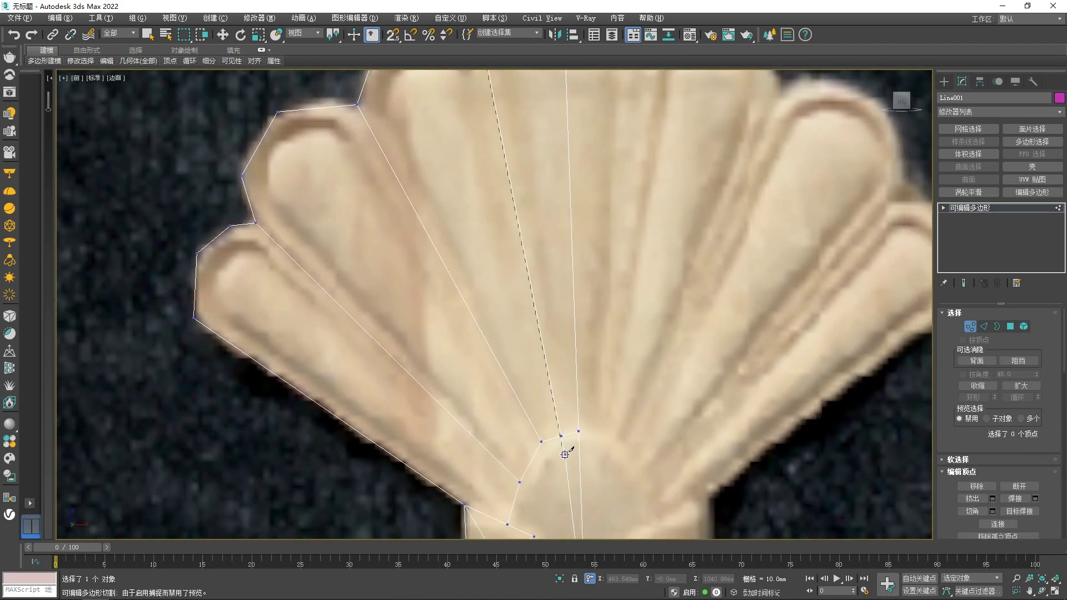
{"action": "left_click", "coordinate": [567, 434]}
{"action": "scroll", "coordinate": [567, 434], "scroll_direction": "down", "scroll_amount": 2}
{"action": "scroll", "coordinate": [567, 434], "scroll_direction": "up", "scroll_amount": 3}
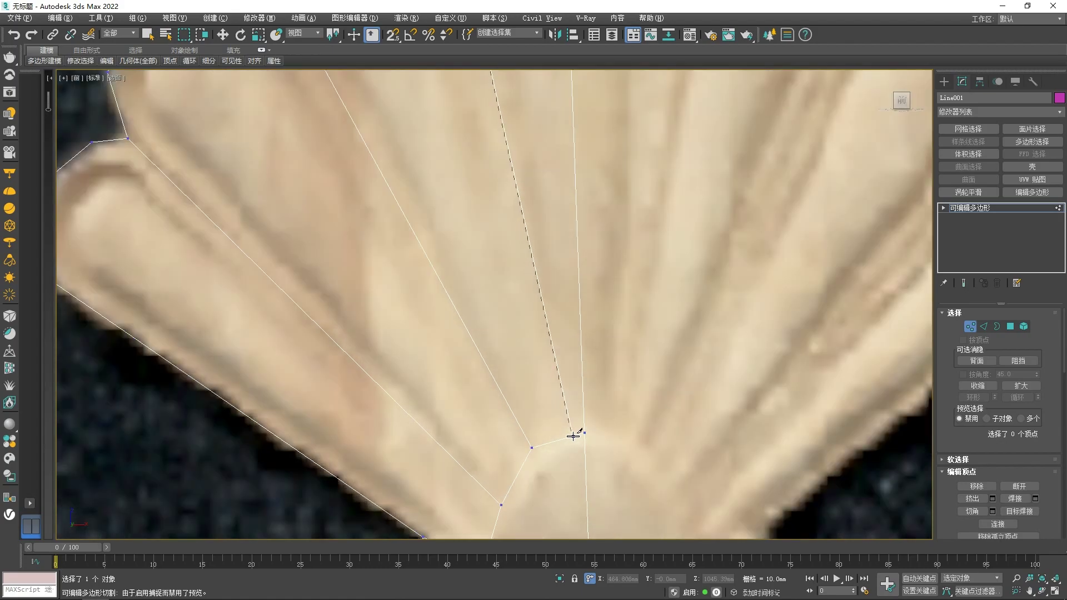
{"action": "left_click", "coordinate": [573, 435]}
{"action": "scroll", "coordinate": [571, 437], "scroll_direction": "down", "scroll_amount": 6}
{"action": "scroll", "coordinate": [570, 438], "scroll_direction": "up", "scroll_amount": 3}
Adjust the vertices along the dome's arc where the groove edges meet it
{"action": "key", "text": "1"}
{"action": "key", "text": "1"}
{"action": "scroll", "coordinate": [565, 449], "scroll_direction": "up", "scroll_amount": 3}
{"action": "left_click", "coordinate": [576, 443]}
{"action": "left_click_drag", "start_coordinate": [592, 434], "coordinate": [582, 433]}
{"action": "scroll", "coordinate": [574, 426], "scroll_direction": "down", "scroll_amount": 1}
{"action": "scroll", "coordinate": [574, 426], "scroll_direction": "down", "scroll_amount": 2}
{"action": "scroll", "coordinate": [567, 455], "scroll_direction": "up", "scroll_amount": 3}
{"action": "left_click_drag", "start_coordinate": [532, 385], "coordinate": [529, 383]}
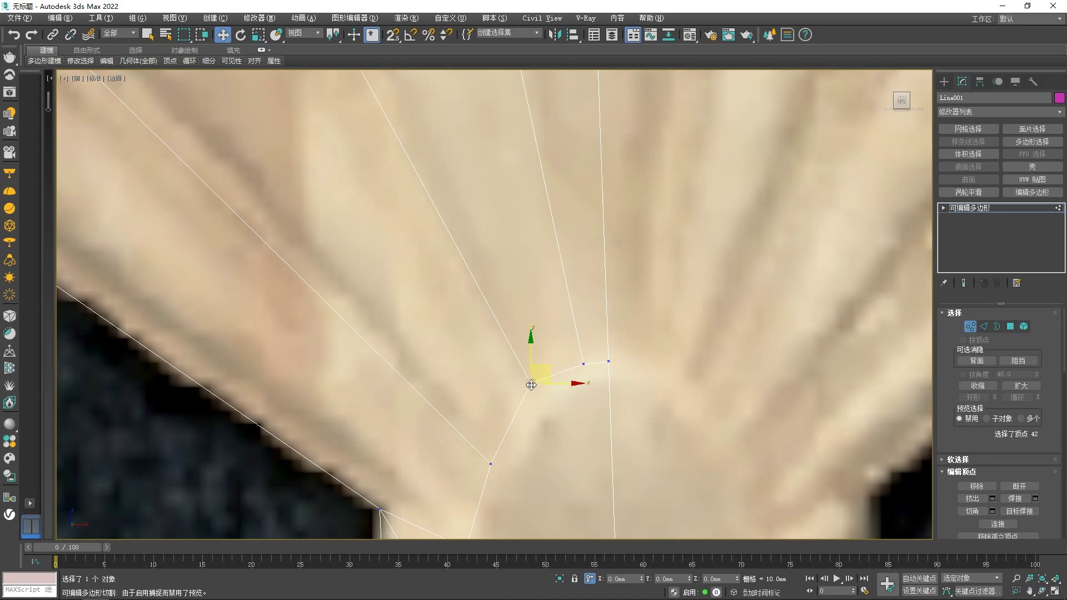
Move the outline vertices of the lowest left shell lobe to match the image
{"action": "scroll", "coordinate": [530, 384], "scroll_direction": "down", "scroll_amount": 3}
{"action": "middle_click_drag", "start_coordinate": [349, 329], "coordinate": [460, 333]}
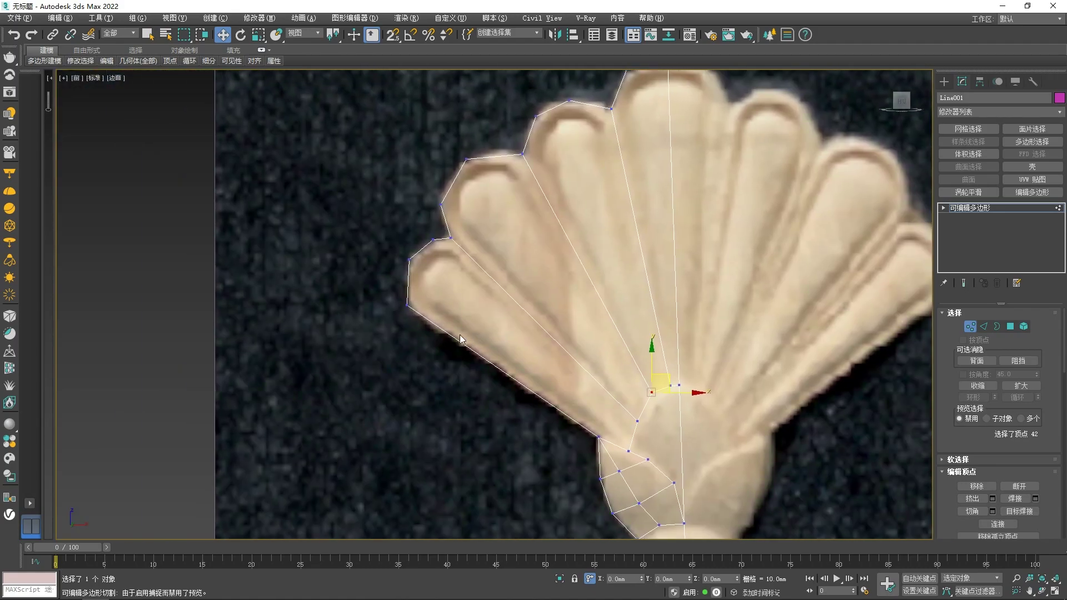
{"action": "scroll", "coordinate": [460, 333], "scroll_direction": "up", "scroll_amount": 2}
{"action": "left_click", "coordinate": [407, 240]}
{"action": "left_click_drag", "start_coordinate": [406, 245], "coordinate": [406, 246]}
{"action": "left_click_drag", "start_coordinate": [402, 306], "coordinate": [406, 308]}
{"action": "left_click", "coordinate": [436, 215]}
{"action": "scroll", "coordinate": [437, 217], "scroll_direction": "up", "scroll_amount": 2}
{"action": "left_click_drag", "start_coordinate": [440, 213], "coordinate": [436, 220]}
Move the outline vertices of the second left shell lobe to fit its rounded end in the image
{"action": "scroll", "coordinate": [538, 222], "scroll_direction": "down", "scroll_amount": 2}
{"action": "middle_click_drag", "start_coordinate": [541, 224], "coordinate": [526, 326]}
{"action": "left_click_drag", "start_coordinate": [500, 201], "coordinate": [514, 195]}
{"action": "left_click_drag", "start_coordinate": [464, 265], "coordinate": [461, 246]}
{"action": "middle_click_drag", "start_coordinate": [551, 256], "coordinate": [487, 353]}
{"action": "scroll", "coordinate": [603, 224], "scroll_direction": "down", "scroll_amount": 2}
{"action": "middle_click_drag", "start_coordinate": [640, 434], "coordinate": [569, 375]}
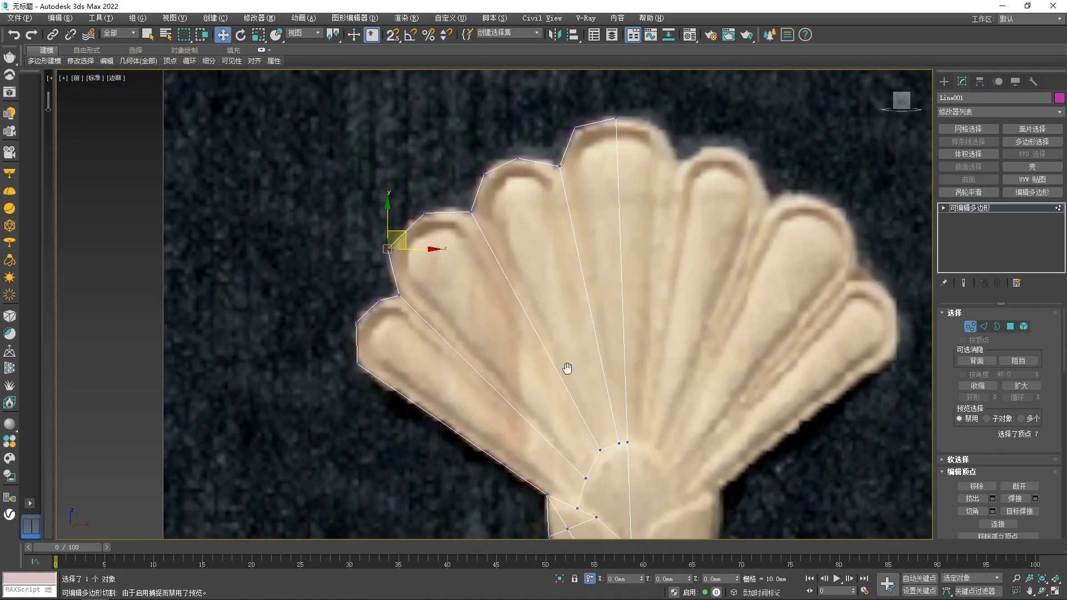
{"action": "scroll", "coordinate": [506, 421], "scroll_direction": "down", "scroll_amount": 2}
{"action": "middle_click_drag", "start_coordinate": [505, 421], "coordinate": [508, 325]}
{"action": "scroll", "coordinate": [508, 325], "scroll_direction": "up", "scroll_amount": 2}
{"action": "scroll", "coordinate": [508, 338], "scroll_direction": "down", "scroll_amount": 3}
{"action": "scroll", "coordinate": [488, 311], "scroll_direction": "up", "scroll_amount": 2}
{"action": "key", "text": "2"}
{"action": "left_click", "coordinate": [483, 370]}
{"action": "left_click", "coordinate": [506, 318], "text": "ctrl"}
{"action": "left_click", "coordinate": [562, 291], "text": "ctrl"}
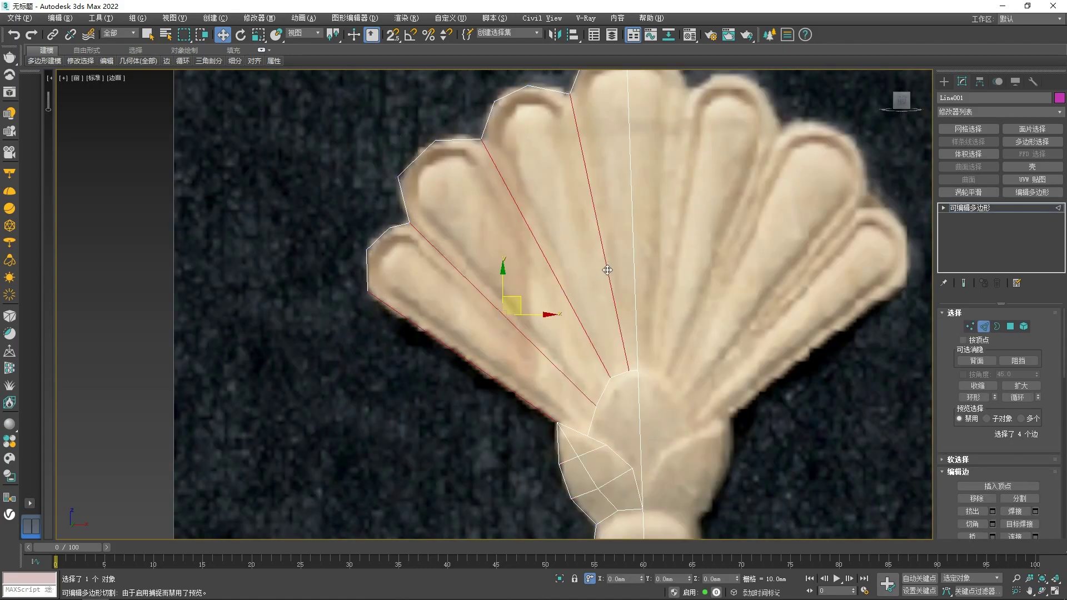
Select the four shell lobe polygons between the lower outline and the centre line
{"action": "key", "text": "4"}
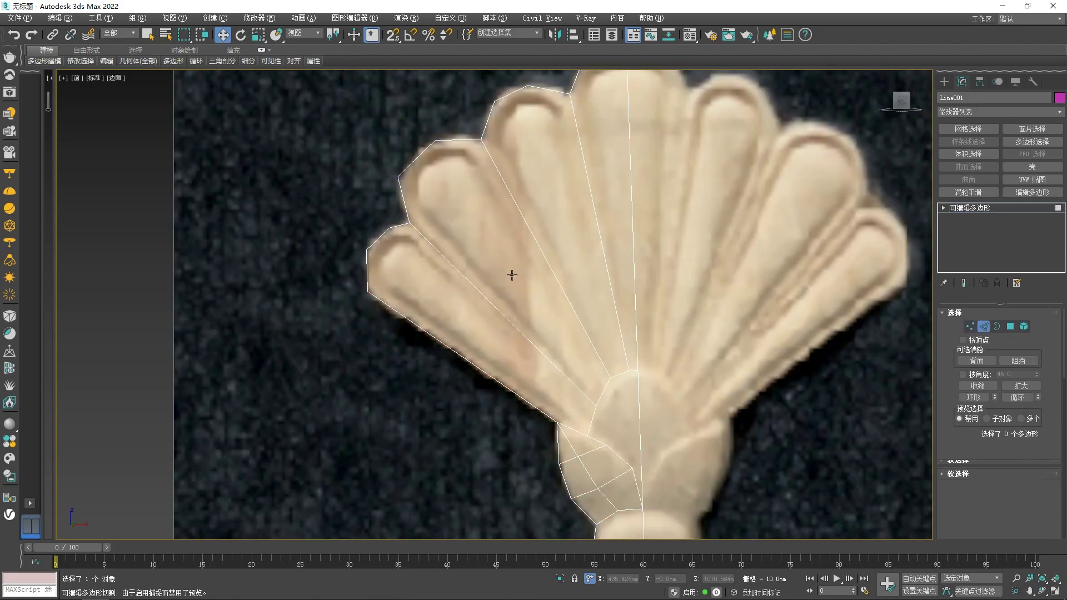
{"action": "left_click", "coordinate": [503, 281]}
{"action": "left_click", "coordinate": [464, 319], "text": "ctrl"}
{"action": "left_click", "coordinate": [558, 256], "text": "ctrl"}
{"action": "left_click", "coordinate": [611, 227], "text": "ctrl"}
Try to inset the four selected lobe polygons twice
{"action": "right_click", "coordinate": [544, 274]}
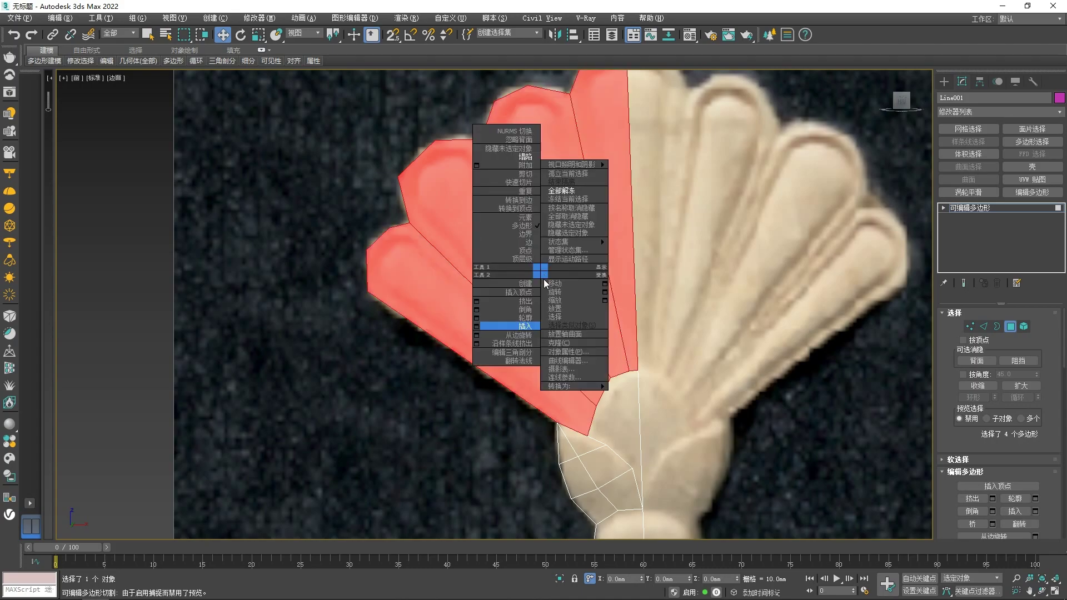
{"action": "left_click", "coordinate": [477, 327]}
{"action": "left_click", "coordinate": [500, 343]}
{"action": "right_click", "coordinate": [490, 307]}
{"action": "left_click", "coordinate": [426, 362]}
{"action": "left_click", "coordinate": [502, 344]}
{"action": "key", "text": "1"}
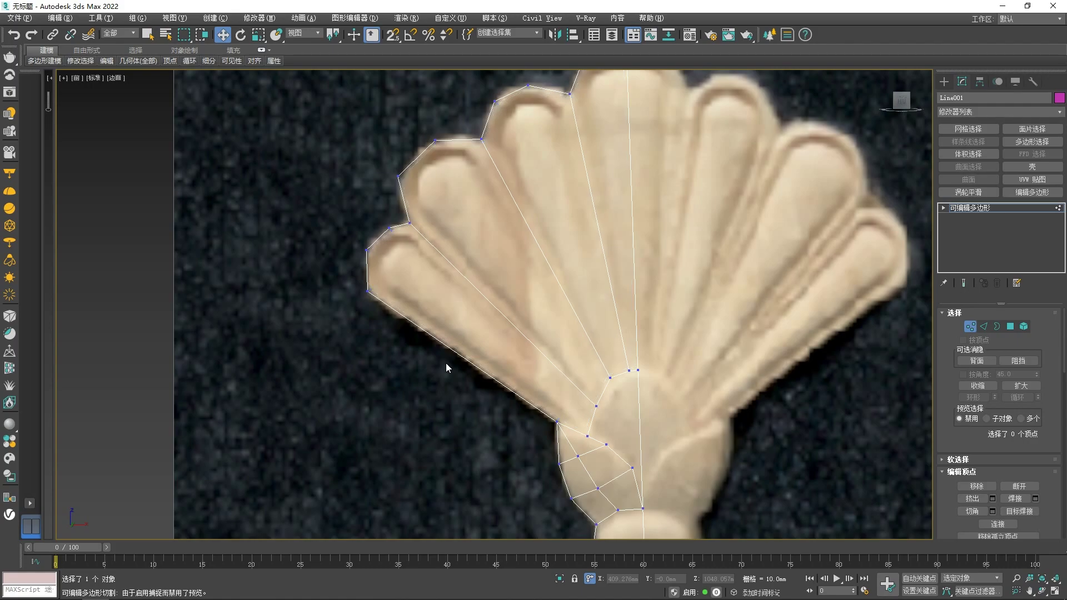
Remove the top lobe from the polygon selection and inset the three remaining lobes twice to form narrow double borders
{"action": "key", "text": "4"}
{"action": "left_click", "coordinate": [614, 259], "text": "alt"}
{"action": "right_click", "coordinate": [521, 261]}
{"action": "left_click", "coordinate": [457, 317]}
{"action": "left_click", "coordinate": [514, 311]}
{"action": "left_click", "coordinate": [528, 330]}
{"action": "left_click", "coordinate": [502, 343]}
{"action": "right_click", "coordinate": [501, 342]}
{"action": "left_click", "coordinate": [453, 394]}
{"action": "left_click", "coordinate": [500, 344]}
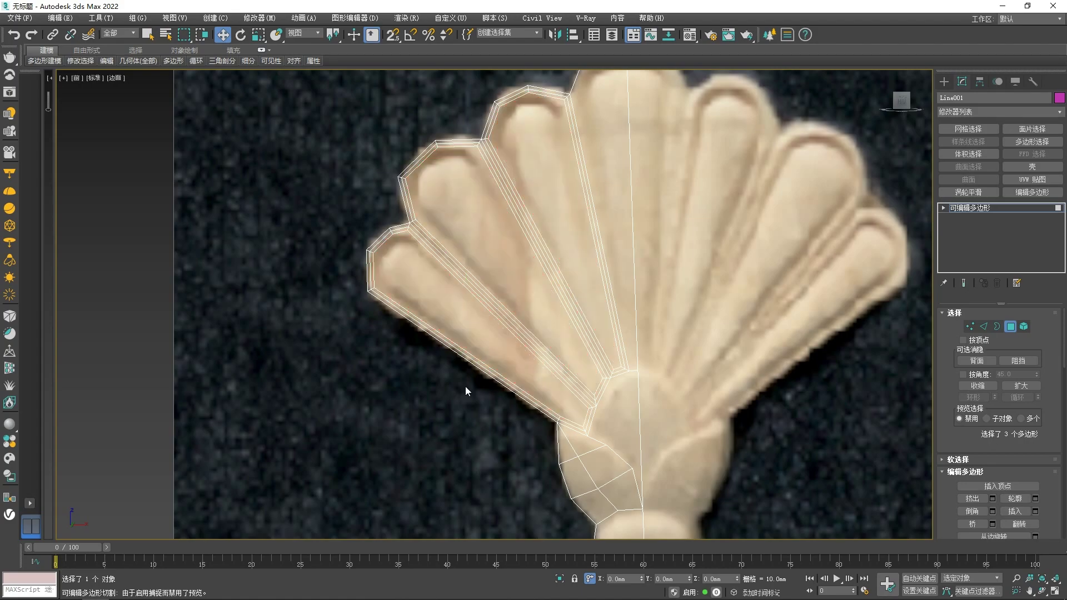
Connect all lengthwise edges of the lobes, from the lowest outline to the centre line, with 4 segments and zero pinch
{"action": "scroll", "coordinate": [465, 385], "scroll_direction": "up", "scroll_amount": 5}
{"action": "key", "text": "2"}
{"action": "left_click", "coordinate": [488, 396]}
{"action": "left_click", "coordinate": [530, 316], "text": "ctrl"}
{"action": "left_click", "coordinate": [544, 311], "text": "ctrl"}
{"action": "left_click", "coordinate": [537, 313], "text": "ctrl"}
{"action": "left_click", "coordinate": [554, 311], "text": "ctrl"}
{"action": "left_click", "coordinate": [560, 309], "text": "ctrl"}
{"action": "left_click", "coordinate": [646, 283], "text": "ctrl"}
{"action": "left_click", "coordinate": [652, 280], "text": "ctrl"}
{"action": "left_click", "coordinate": [658, 278], "text": "ctrl"}
{"action": "left_click", "coordinate": [660, 277], "text": "ctrl"}
{"action": "left_click", "coordinate": [773, 256], "text": "ctrl"}
{"action": "scroll", "coordinate": [772, 256], "scroll_direction": "down", "scroll_amount": 4}
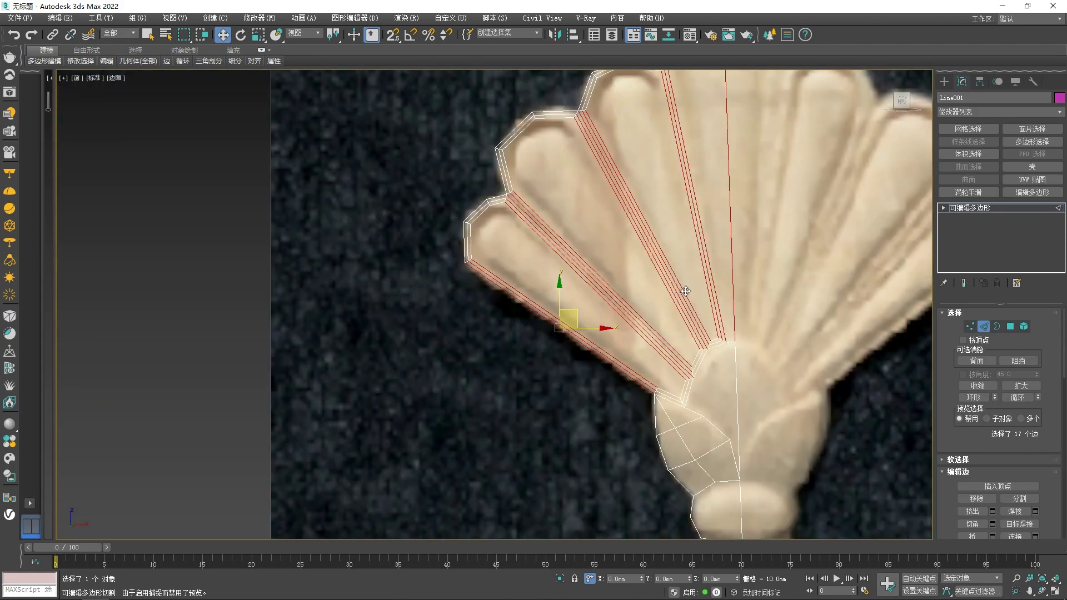
{"action": "right_click", "coordinate": [607, 331]}
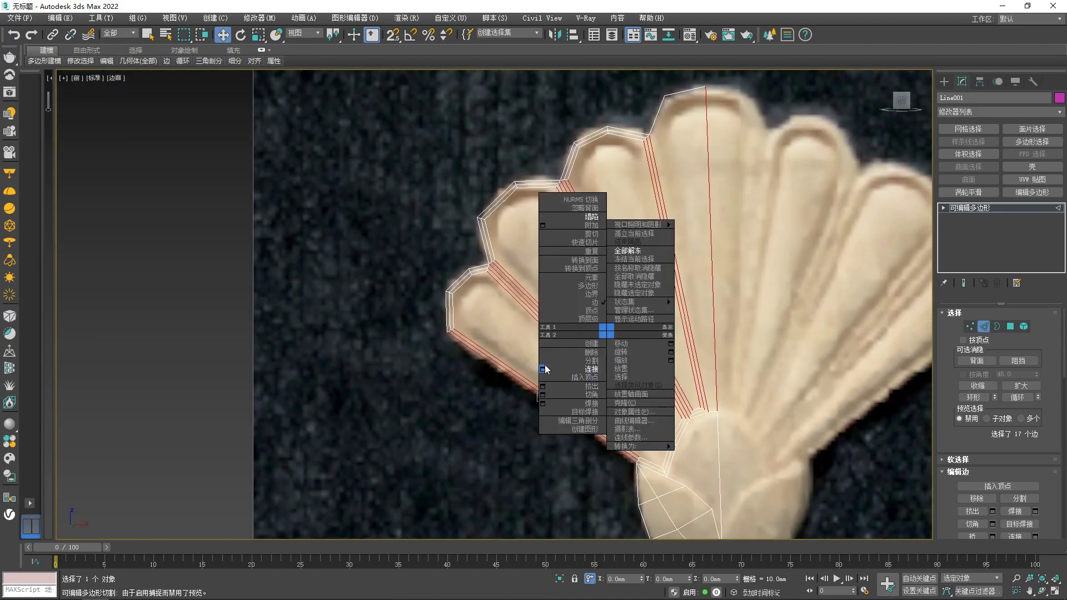
{"action": "left_click", "coordinate": [543, 368]}
{"action": "left_click", "coordinate": [500, 308]}
{"action": "left_click", "coordinate": [500, 307]}
{"action": "left_click", "coordinate": [502, 310]}
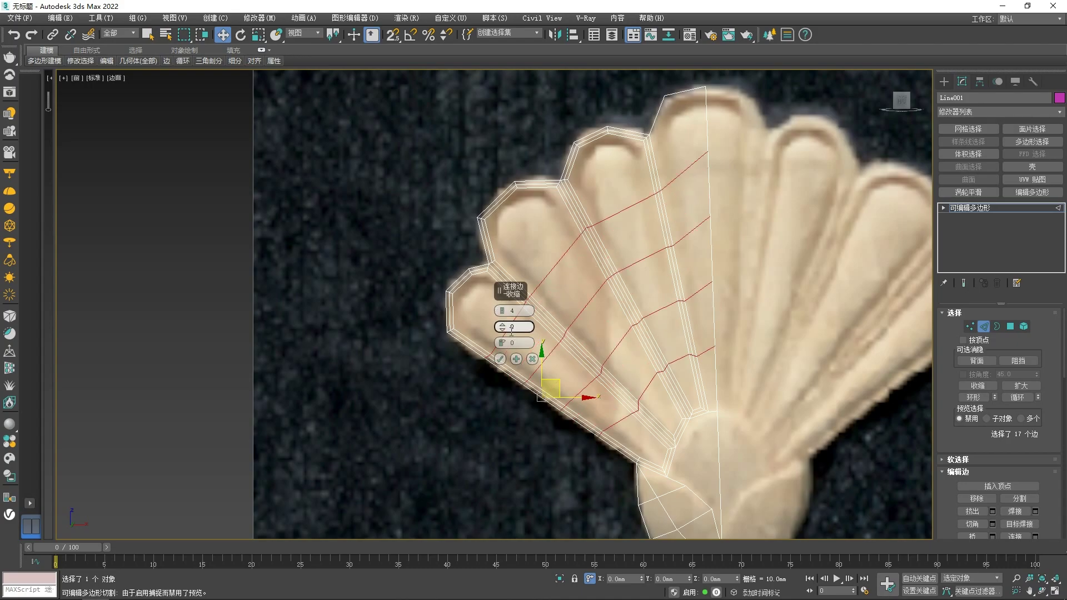
{"action": "left_click", "coordinate": [500, 359]}
Inspect the inset vertices along the lobe borders and where they meet the dome's arc
{"action": "key", "text": "1"}
{"action": "scroll", "coordinate": [661, 383], "scroll_direction": "up", "scroll_amount": 6}
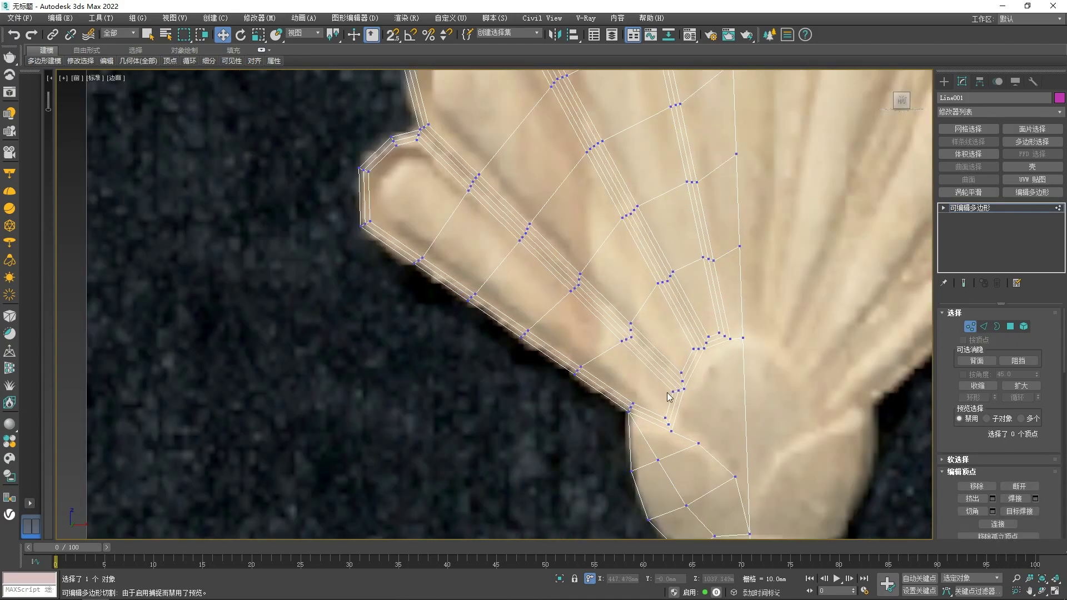
{"action": "scroll", "coordinate": [678, 352], "scroll_direction": "down", "scroll_amount": 5}
{"action": "scroll", "coordinate": [678, 401], "scroll_direction": "up", "scroll_amount": 5}
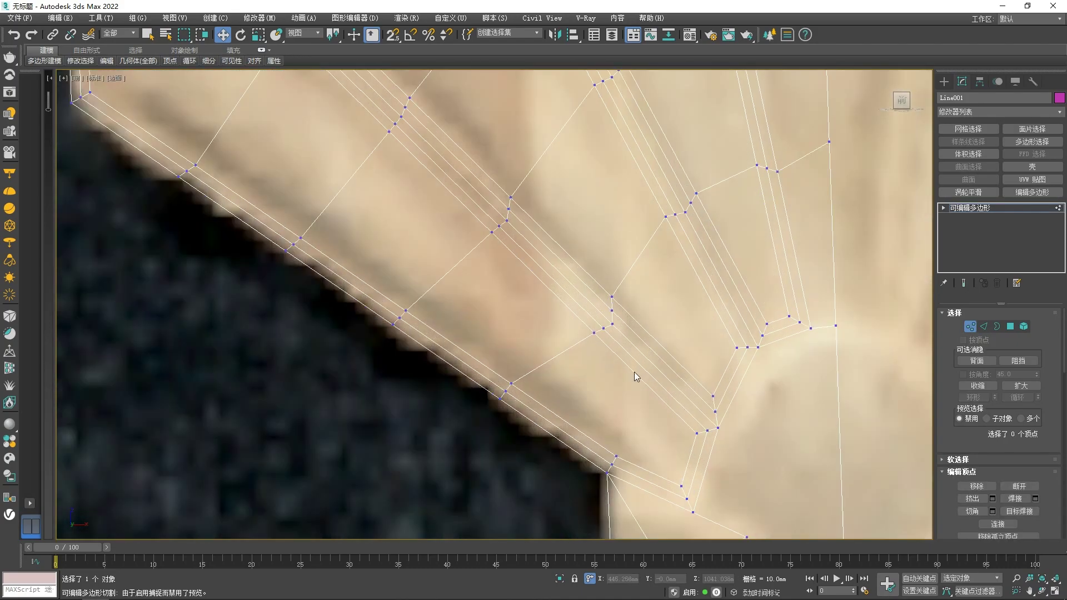
{"action": "scroll", "coordinate": [674, 475], "scroll_direction": "up", "scroll_amount": 2}
{"action": "middle_click_drag", "start_coordinate": [675, 475], "coordinate": [643, 420]}
{"action": "left_click", "coordinate": [642, 423]}
{"action": "middle_click_drag", "start_coordinate": [721, 357], "coordinate": [643, 323]}
{"action": "scroll", "coordinate": [632, 264], "scroll_direction": "up", "scroll_amount": 2}
{"action": "left_click", "coordinate": [640, 316]}
{"action": "scroll", "coordinate": [646, 324], "scroll_direction": "down", "scroll_amount": 5}
{"action": "middle_click_drag", "start_coordinate": [556, 193], "coordinate": [606, 256]}
{"action": "scroll", "coordinate": [606, 256], "scroll_direction": "up", "scroll_amount": 1}
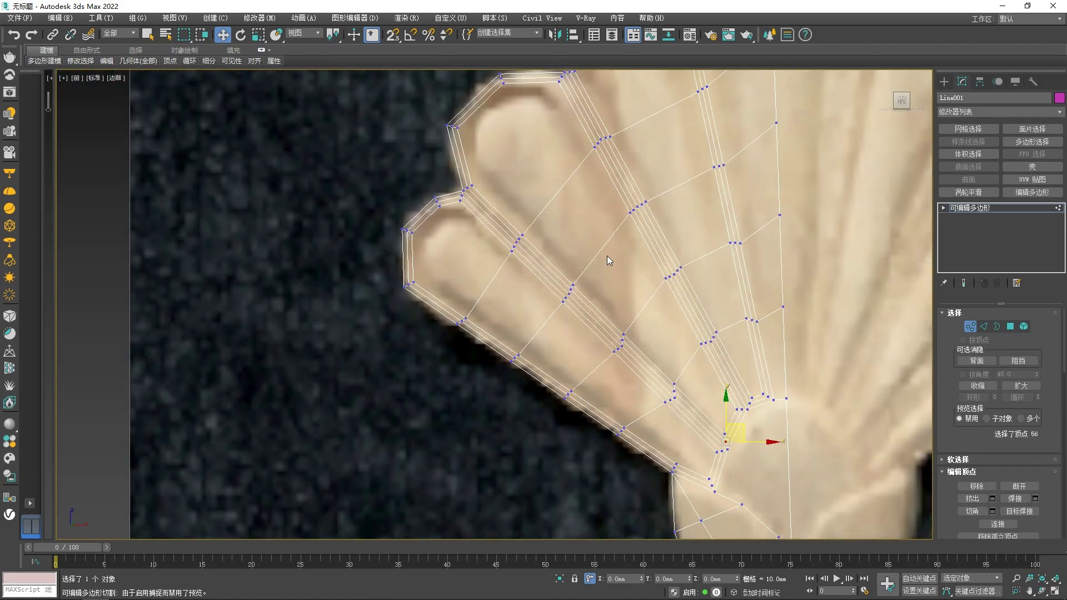
{"action": "middle_click_drag", "start_coordinate": [700, 355], "coordinate": [662, 323]}
{"action": "scroll", "coordinate": [578, 294], "scroll_direction": "down", "scroll_amount": 2}
{"action": "middle_click_drag", "start_coordinate": [535, 314], "coordinate": [548, 315]}
{"action": "scroll", "coordinate": [445, 220], "scroll_direction": "up", "scroll_amount": 3}
{"action": "middle_click_drag", "start_coordinate": [446, 220], "coordinate": [469, 269]}
{"action": "scroll", "coordinate": [469, 268], "scroll_direction": "down", "scroll_amount": 3}
{"action": "middle_click_drag", "start_coordinate": [675, 458], "coordinate": [649, 381]}
{"action": "scroll", "coordinate": [649, 381], "scroll_direction": "up", "scroll_amount": 5}
{"action": "scroll", "coordinate": [587, 324], "scroll_direction": "up", "scroll_amount": 1}
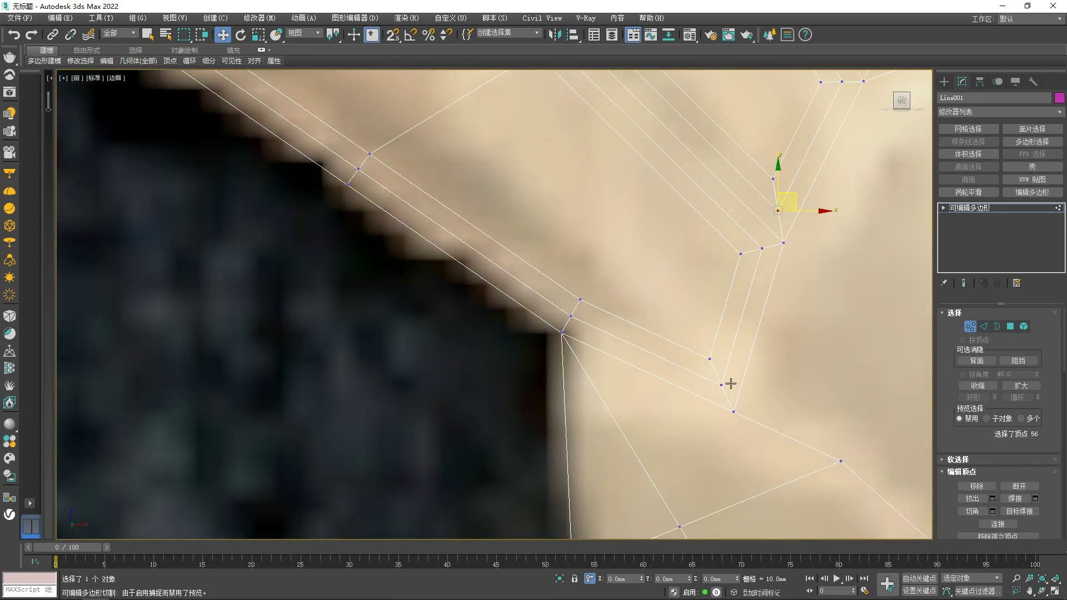
Turn on snapping and move the two inset vertices at the lowest lobe's bottom corner onto the dome's arc edge
{"action": "left_click", "coordinate": [726, 376]}
{"action": "middle_click_drag", "start_coordinate": [739, 381], "coordinate": [631, 332]}
{"action": "scroll", "coordinate": [631, 332], "scroll_direction": "up", "scroll_amount": 3}
{"action": "key", "text": "s"}
{"action": "left_click_drag", "start_coordinate": [621, 311], "coordinate": [649, 325]}
{"action": "middle_click_drag", "start_coordinate": [711, 313], "coordinate": [668, 330]}
{"action": "left_click_drag", "start_coordinate": [535, 283], "coordinate": [606, 312]}
Snap the lowest lobe's two inset vertices beside the first groove onto the dome's arc edge
{"action": "scroll", "coordinate": [701, 201], "scroll_direction": "down", "scroll_amount": 3}
{"action": "middle_click_drag", "start_coordinate": [701, 202], "coordinate": [658, 302]}
{"action": "scroll", "coordinate": [614, 229], "scroll_direction": "up", "scroll_amount": 3}
{"action": "left_click_drag", "start_coordinate": [635, 252], "coordinate": [612, 277]}
{"action": "scroll", "coordinate": [698, 275], "scroll_direction": "up", "scroll_amount": 4}
{"action": "left_click_drag", "start_coordinate": [397, 239], "coordinate": [593, 336]}
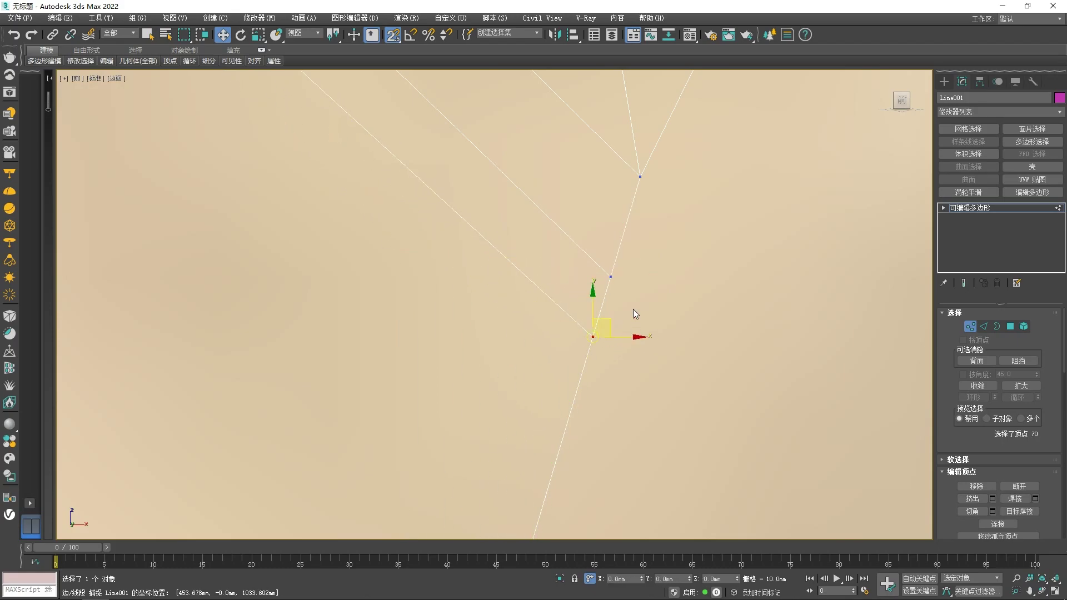
{"action": "scroll", "coordinate": [634, 313], "scroll_direction": "down", "scroll_amount": 3}
{"action": "left_click", "coordinate": [622, 293]}
{"action": "left_click_drag", "start_coordinate": [622, 293], "coordinate": [625, 281]}
{"action": "left_click", "coordinate": [611, 322]}
{"action": "scroll", "coordinate": [599, 319], "scroll_direction": "down", "scroll_amount": 6}
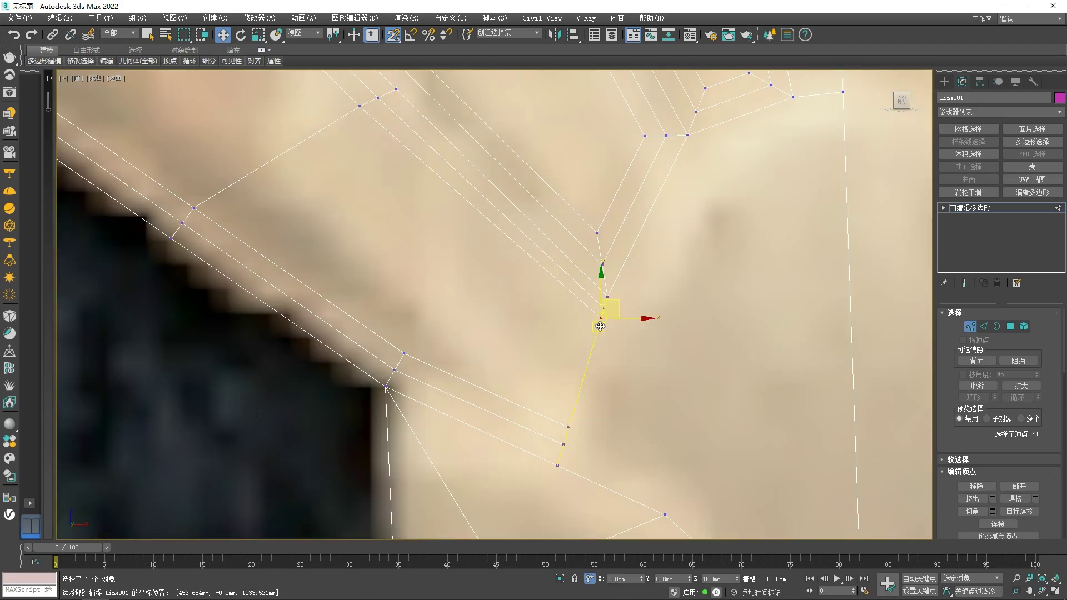
Snap the second lobe's two inset vertices beside the first groove onto the dome's arc edge
{"action": "scroll", "coordinate": [599, 327], "scroll_direction": "down", "scroll_amount": 4}
{"action": "scroll", "coordinate": [615, 280], "scroll_direction": "up", "scroll_amount": 7}
{"action": "left_click_drag", "start_coordinate": [586, 336], "coordinate": [615, 357]}
{"action": "left_click_drag", "start_coordinate": [576, 273], "coordinate": [640, 324]}
Snap the second lobe's two inset vertices beside the second groove onto the dome's arc edge
{"action": "scroll", "coordinate": [645, 351], "scroll_direction": "down", "scroll_amount": 5}
{"action": "scroll", "coordinate": [687, 283], "scroll_direction": "up", "scroll_amount": 5}
{"action": "left_click_drag", "start_coordinate": [659, 211], "coordinate": [693, 243]}
{"action": "left_click_drag", "start_coordinate": [611, 212], "coordinate": [670, 253]}
{"action": "scroll", "coordinate": [689, 250], "scroll_direction": "up", "scroll_amount": 5}
{"action": "left_click_drag", "start_coordinate": [668, 226], "coordinate": [660, 260]}
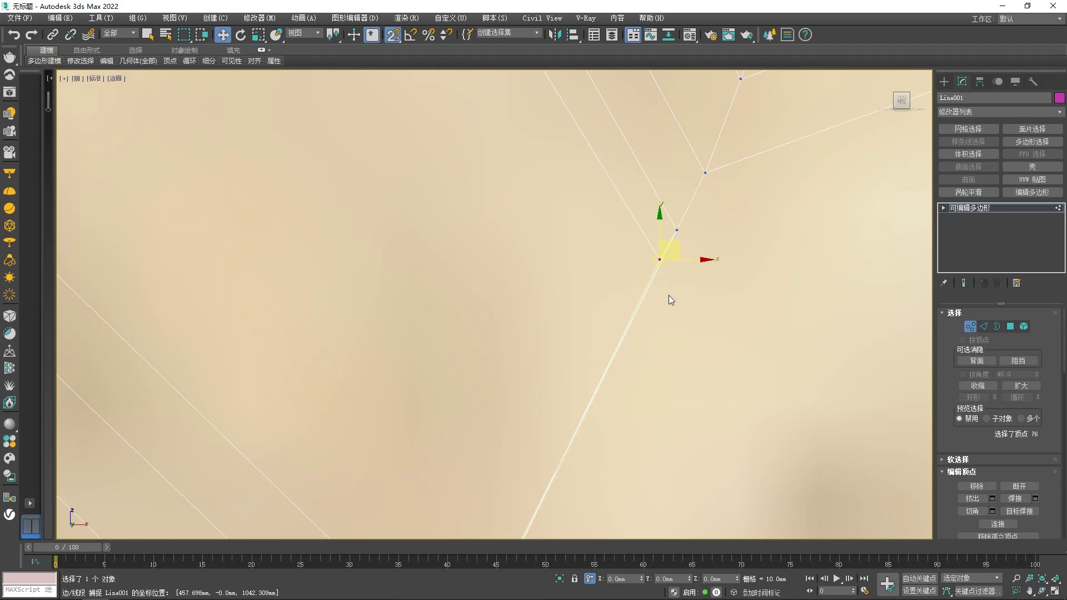
Fine-tune the snapped vertices at the second groove so they sit on the dome's arc edge
{"action": "scroll", "coordinate": [666, 254], "scroll_direction": "up", "scroll_amount": 5}
{"action": "scroll", "coordinate": [648, 253], "scroll_direction": "down", "scroll_amount": 4}
{"action": "scroll", "coordinate": [652, 168], "scroll_direction": "up", "scroll_amount": 4}
{"action": "scroll", "coordinate": [651, 169], "scroll_direction": "down", "scroll_amount": 4}
{"action": "scroll", "coordinate": [551, 334], "scroll_direction": "up", "scroll_amount": 5}
{"action": "left_click", "coordinate": [612, 197]}
{"action": "scroll", "coordinate": [614, 217], "scroll_direction": "down", "scroll_amount": 2}
{"action": "middle_click_drag", "start_coordinate": [592, 309], "coordinate": [590, 252]}
{"action": "left_click_drag", "start_coordinate": [546, 278], "coordinate": [551, 281]}
{"action": "left_click_drag", "start_coordinate": [611, 150], "coordinate": [615, 152]}
{"action": "scroll", "coordinate": [591, 184], "scroll_direction": "down", "scroll_amount": 5}
{"action": "scroll", "coordinate": [561, 266], "scroll_direction": "up", "scroll_amount": 5}
{"action": "scroll", "coordinate": [595, 190], "scroll_direction": "up", "scroll_amount": 2}
{"action": "middle_click_drag", "start_coordinate": [595, 190], "coordinate": [589, 268]}
Snap the third lobe's two inset vertices beside the second groove onto the dome's arc edge
{"action": "scroll", "coordinate": [589, 268], "scroll_direction": "down", "scroll_amount": 8}
{"action": "middle_click_drag", "start_coordinate": [658, 224], "coordinate": [638, 269]}
{"action": "middle_click_drag", "start_coordinate": [636, 149], "coordinate": [583, 224]}
{"action": "scroll", "coordinate": [583, 224], "scroll_direction": "up", "scroll_amount": 3}
{"action": "scroll", "coordinate": [572, 269], "scroll_direction": "up", "scroll_amount": 4}
{"action": "left_click_drag", "start_coordinate": [569, 255], "coordinate": [593, 327]}
{"action": "left_click_drag", "start_coordinate": [602, 162], "coordinate": [641, 307]}
Snap the third lobe's inset vertices beside the top lobe onto the dome's arc edge and turn snapping off
{"action": "middle_click_drag", "start_coordinate": [813, 115], "coordinate": [691, 168]}
{"action": "left_click_drag", "start_coordinate": [744, 200], "coordinate": [776, 269]}
{"action": "left_click_drag", "start_coordinate": [656, 151], "coordinate": [733, 284]}
{"action": "scroll", "coordinate": [731, 285], "scroll_direction": "up", "scroll_amount": 3}
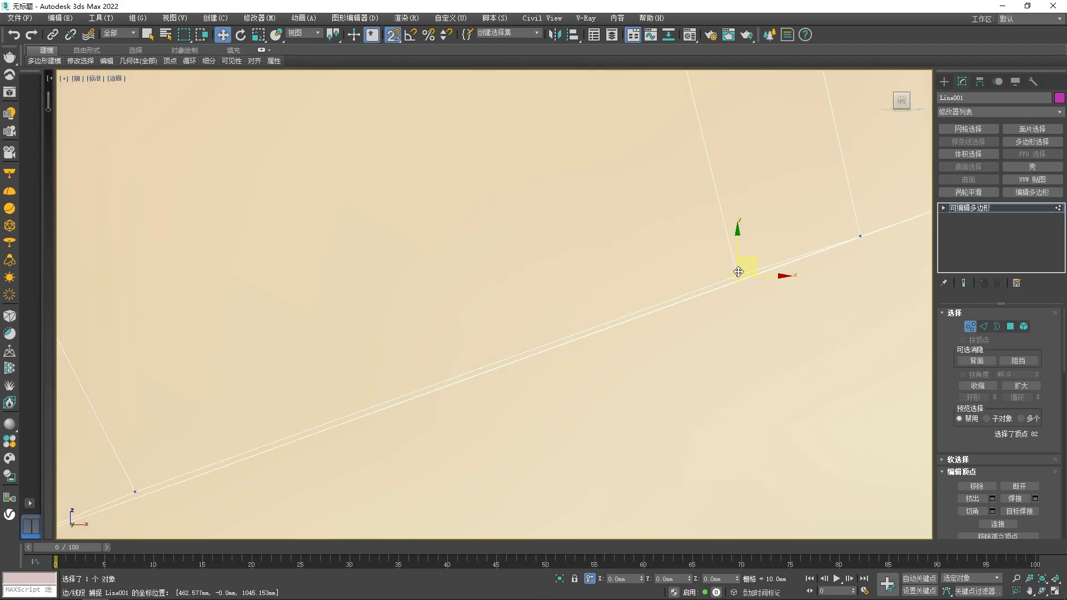
{"action": "scroll", "coordinate": [687, 299], "scroll_direction": "down", "scroll_amount": 2}
{"action": "scroll", "coordinate": [412, 395], "scroll_direction": "up", "scroll_amount": 4}
{"action": "middle_click_drag", "start_coordinate": [412, 395], "coordinate": [474, 303]}
{"action": "left_click_drag", "start_coordinate": [475, 303], "coordinate": [494, 332]}
{"action": "scroll", "coordinate": [532, 324], "scroll_direction": "down", "scroll_amount": 8}
{"action": "key", "text": "1"}
{"action": "scroll", "coordinate": [521, 361], "scroll_direction": "up", "scroll_amount": 3}
{"action": "key", "text": "1"}
{"action": "scroll", "coordinate": [562, 343], "scroll_direction": "down", "scroll_amount": 4}
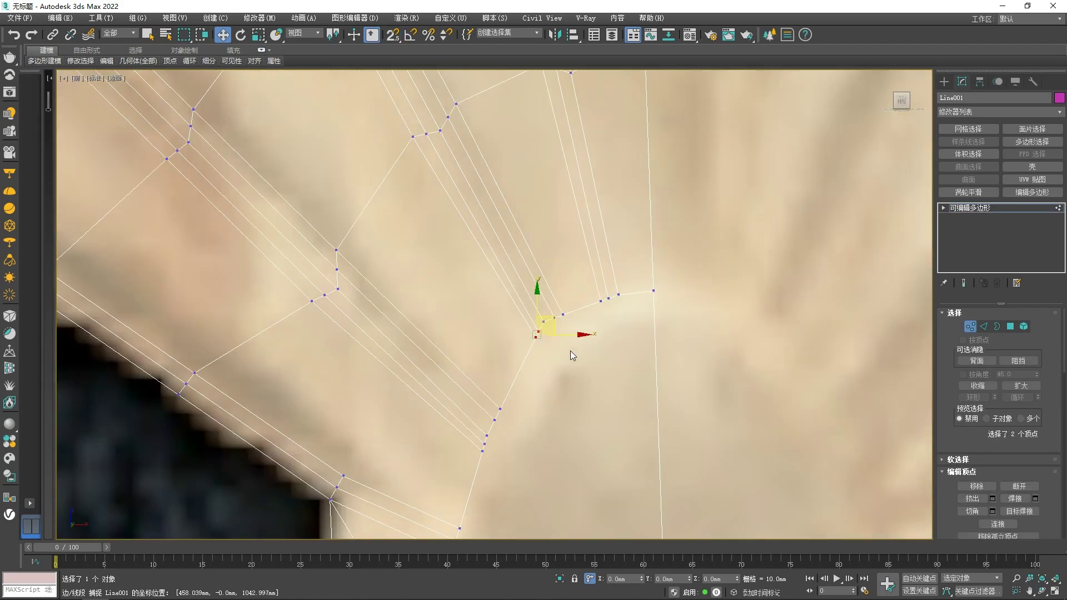
{"action": "left_click", "coordinate": [571, 352]}
{"action": "scroll", "coordinate": [571, 350], "scroll_direction": "down", "scroll_amount": 3}
{"action": "left_click_drag", "start_coordinate": [546, 414], "coordinate": [561, 396]}
{"action": "scroll", "coordinate": [519, 380], "scroll_direction": "up", "scroll_amount": 3}
{"action": "key", "text": "ctrl+z"}
{"action": "left_click", "coordinate": [589, 427]}
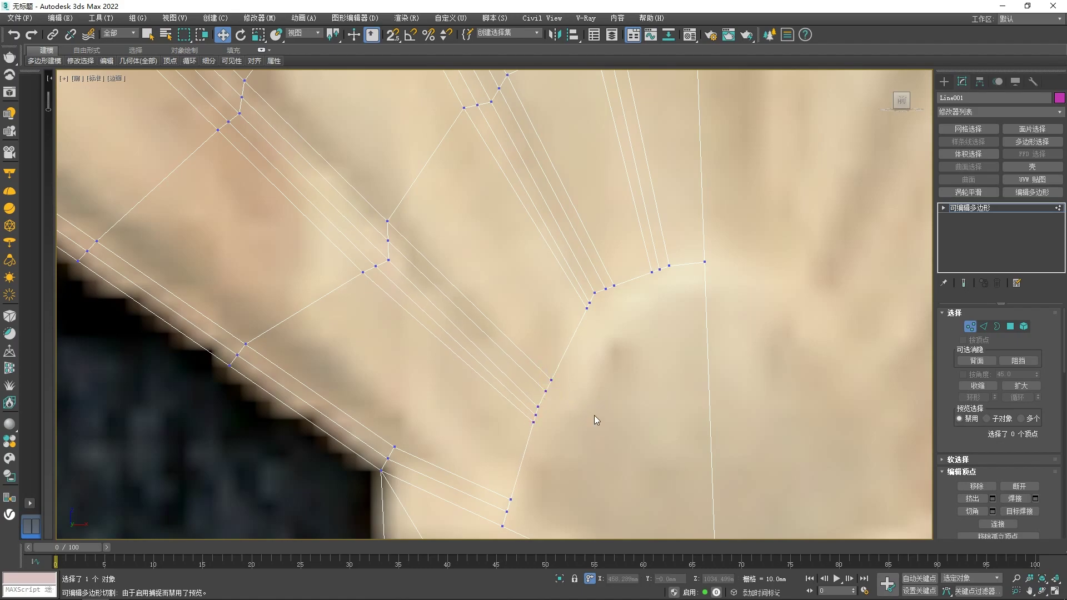
Select the middle inset edge loops of the three lobes, excluding the segments nearest the dome, and move them -20 mm along Y
{"action": "scroll", "coordinate": [600, 395], "scroll_direction": "down", "scroll_amount": 4}
{"action": "middle_click_drag", "start_coordinate": [595, 345], "coordinate": [637, 428]}
{"action": "scroll", "coordinate": [610, 358], "scroll_direction": "down", "scroll_amount": 3}
{"action": "scroll", "coordinate": [473, 224], "scroll_direction": "up", "scroll_amount": 3}
{"action": "key", "text": "2"}
{"action": "scroll", "coordinate": [406, 300], "scroll_direction": "up", "scroll_amount": 5}
{"action": "double_click", "coordinate": [413, 294]}
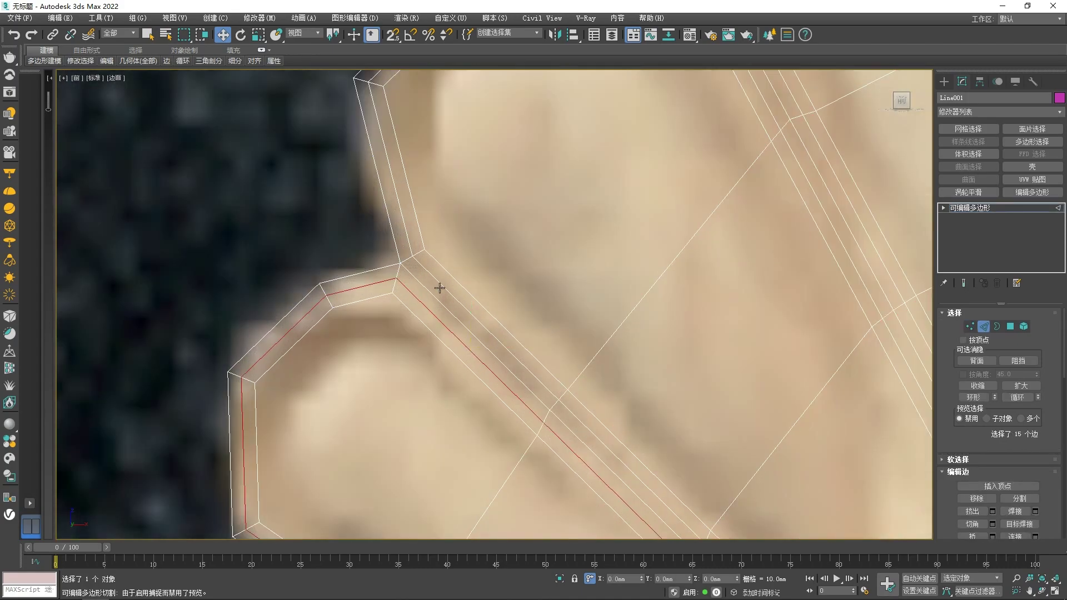
{"action": "double_click", "coordinate": [452, 289], "text": "ctrl"}
{"action": "scroll", "coordinate": [493, 298], "scroll_direction": "down", "scroll_amount": 3}
{"action": "double_click", "coordinate": [670, 238], "text": "ctrl"}
{"action": "scroll", "coordinate": [671, 261], "scroll_direction": "down", "scroll_amount": 4}
{"action": "scroll", "coordinate": [675, 349], "scroll_direction": "up", "scroll_amount": 5}
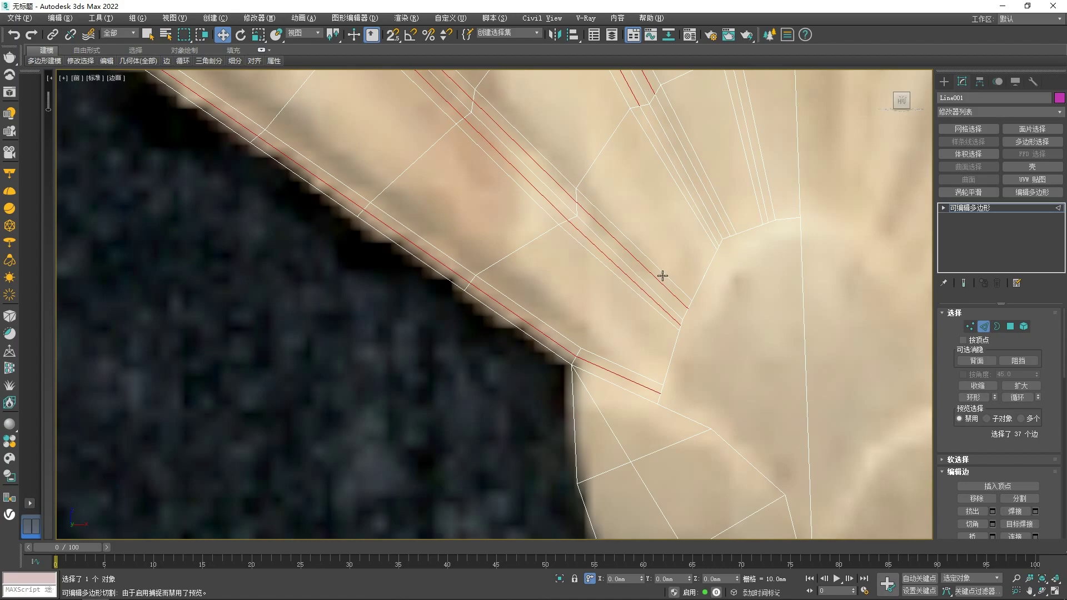
{"action": "scroll", "coordinate": [555, 348], "scroll_direction": "down", "scroll_amount": 2}
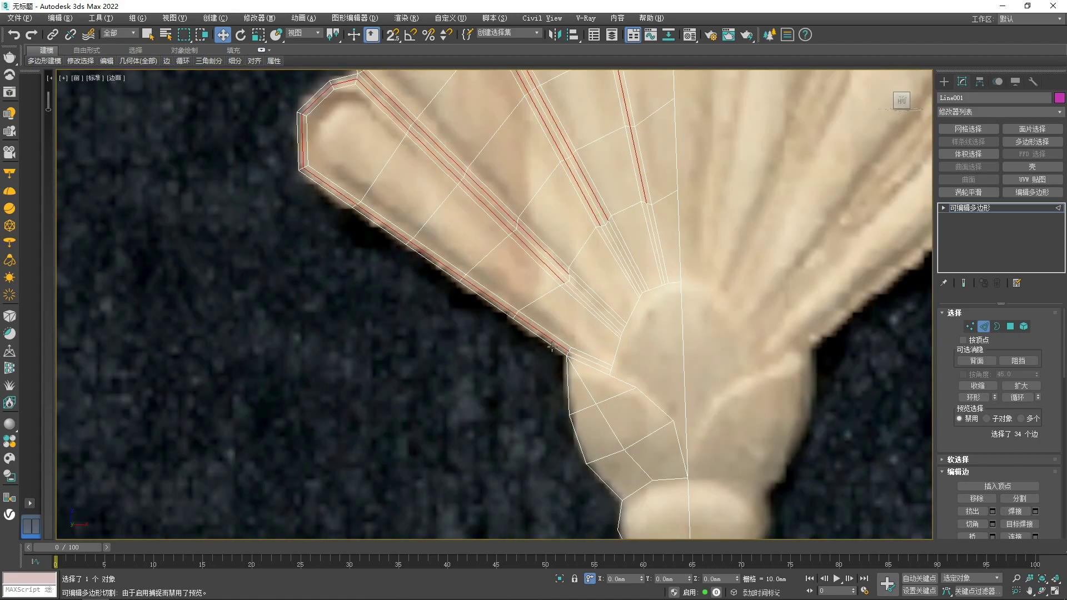
{"action": "scroll", "coordinate": [556, 340], "scroll_direction": "down", "scroll_amount": 2}
{"action": "middle_click_drag", "start_coordinate": [612, 341], "coordinate": [553, 237], "text": "alt"}
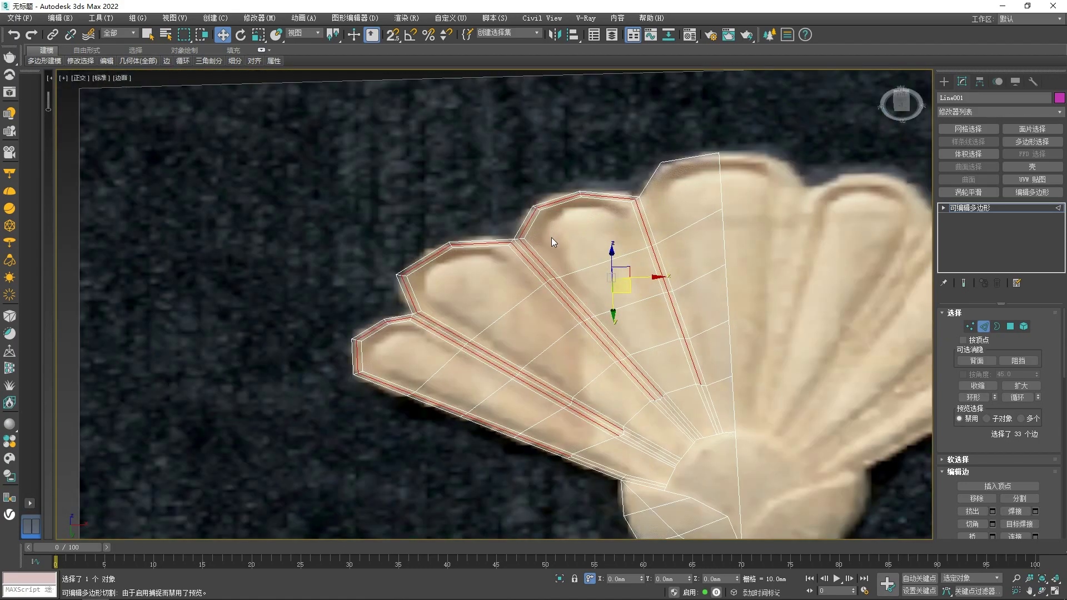
{"action": "type", "text": "-20"}
{"action": "key", "text": "Return"}
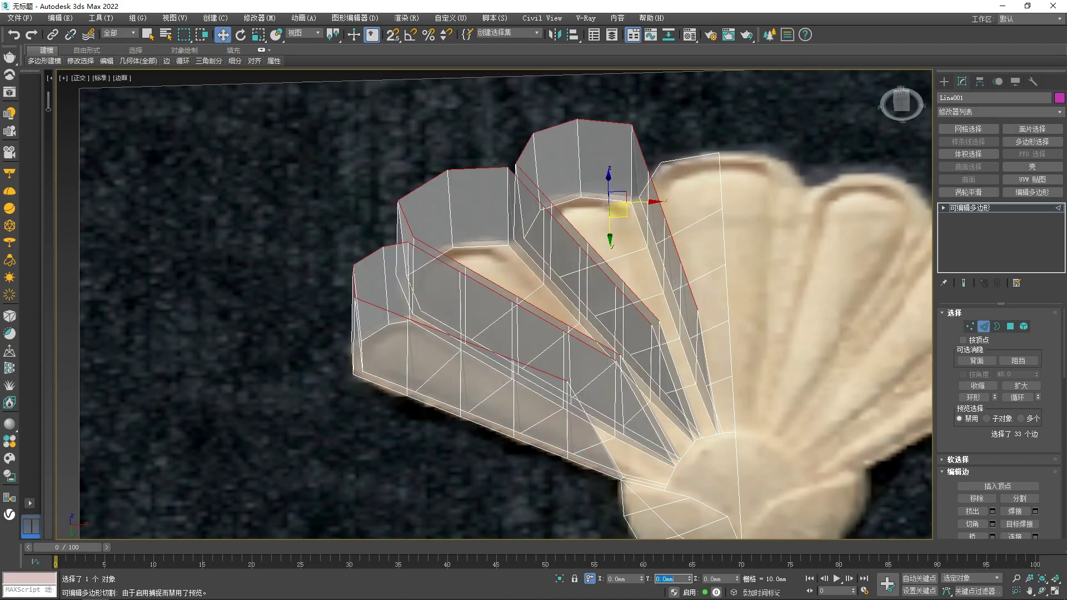
Undo the last move of the three lobes' inset edge loops and move them -10 mm along Y instead
{"action": "key", "text": "ctrl+z"}
{"action": "type", "text": "-10"}
{"action": "key", "text": "Return"}
{"action": "middle_click_drag", "start_coordinate": [679, 393], "coordinate": [672, 432], "text": "alt"}
{"action": "left_click", "coordinate": [559, 264]}
{"action": "left_click", "coordinate": [424, 422]}
{"action": "left_click", "coordinate": [445, 496]}
In the front view, cut a lengthwise centre line through the lowest lobe from its outer rim to the dome
{"action": "key", "text": "f"}
{"action": "scroll", "coordinate": [405, 211], "scroll_direction": "up", "scroll_amount": 6}
{"action": "key", "text": "2"}
{"action": "key", "text": "2"}
{"action": "key", "text": "4"}
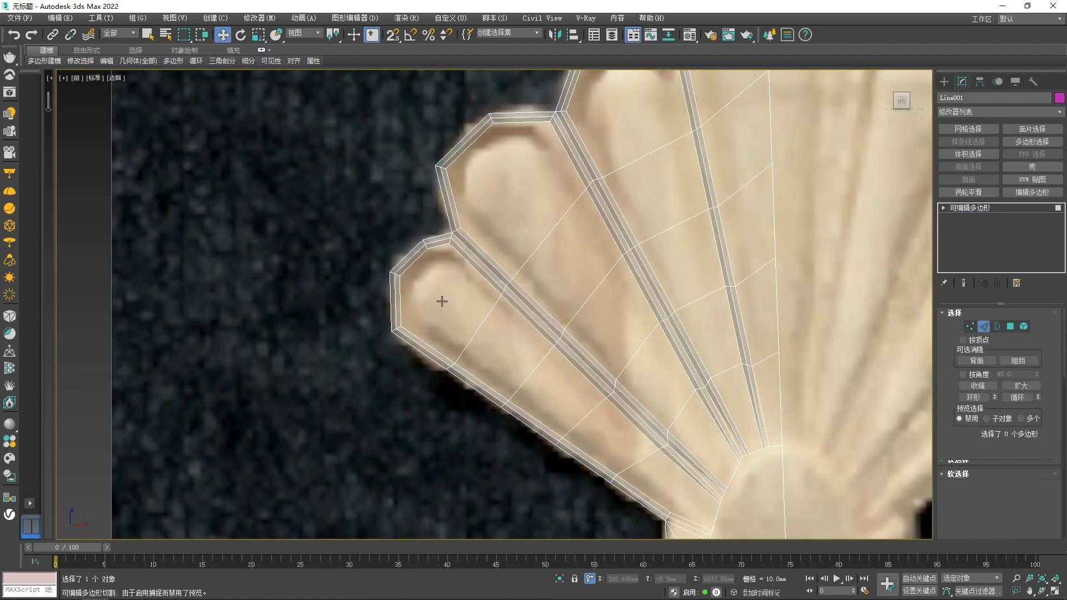
{"action": "left_click", "coordinate": [443, 299]}
{"action": "left_click", "coordinate": [510, 351]}
{"action": "scroll", "coordinate": [453, 325], "scroll_direction": "up", "scroll_amount": 3}
{"action": "key", "text": "2"}
{"action": "key", "text": "alt+c"}
{"action": "scroll", "coordinate": [452, 314], "scroll_direction": "down", "scroll_amount": 3}
{"action": "middle_click_drag", "start_coordinate": [486, 329], "coordinate": [472, 277]}
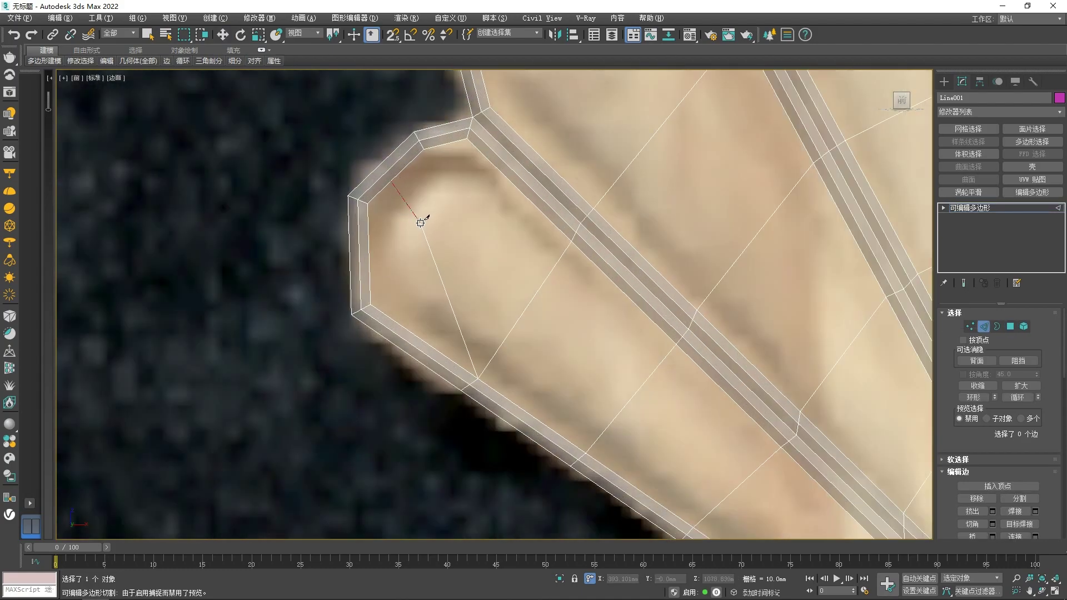
{"action": "left_click", "coordinate": [521, 309]}
{"action": "scroll", "coordinate": [521, 309], "scroll_direction": "down", "scroll_amount": 2}
{"action": "middle_click_drag", "start_coordinate": [521, 309], "coordinate": [434, 247]}
{"action": "left_click", "coordinate": [515, 308]}
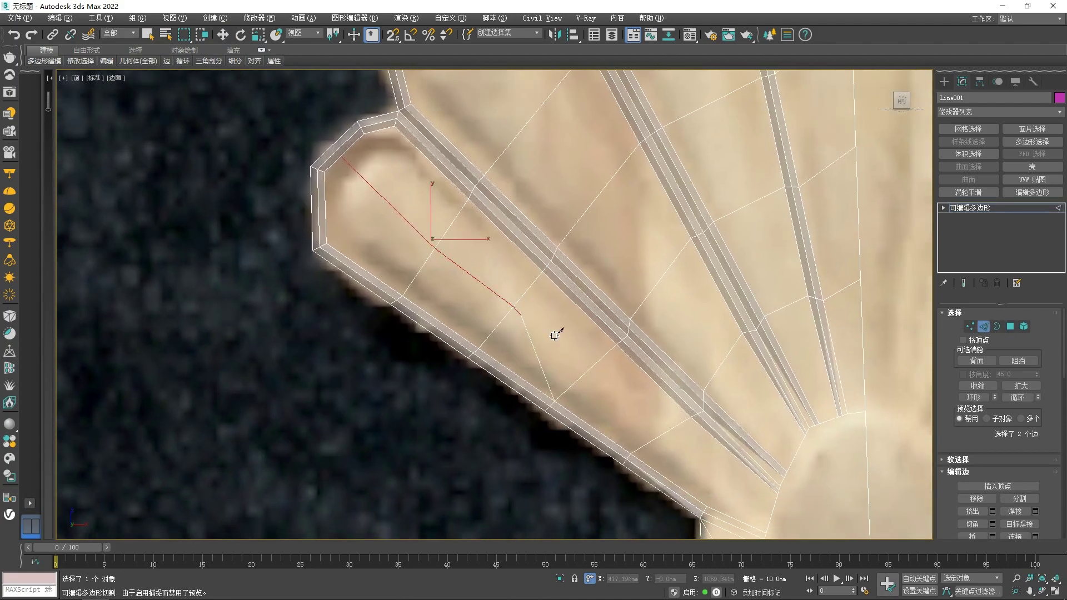
{"action": "left_click", "coordinate": [666, 432]}
{"action": "middle_click_drag", "start_coordinate": [660, 424], "coordinate": [560, 329]}
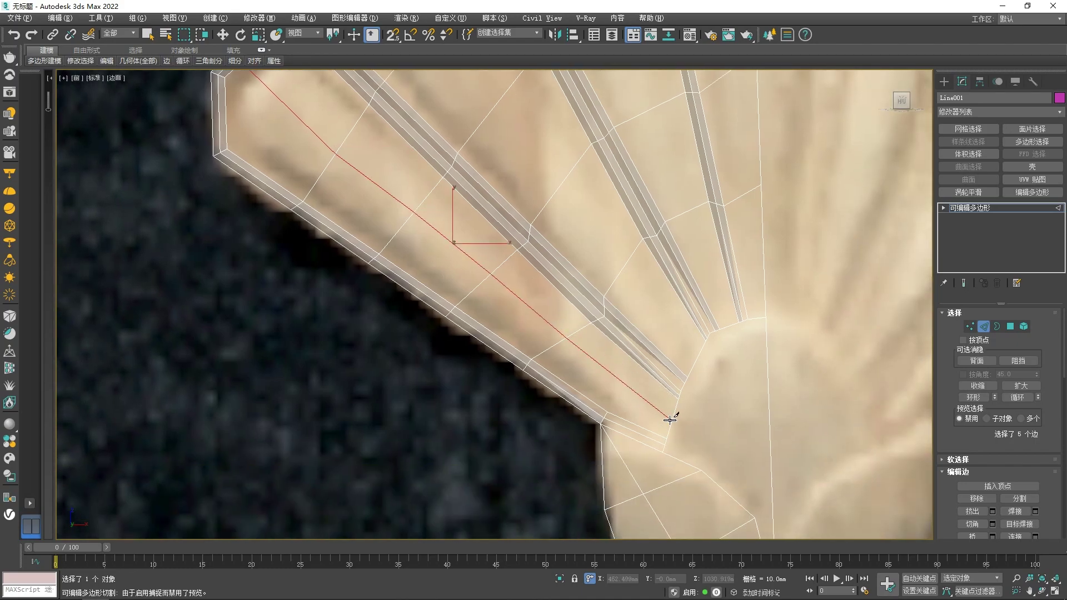
Cut a lengthwise centre line through the middle lobe from its outer rim down to the dome's edge
{"action": "scroll", "coordinate": [670, 419], "scroll_direction": "down", "scroll_amount": 3}
{"action": "scroll", "coordinate": [508, 182], "scroll_direction": "up", "scroll_amount": 3}
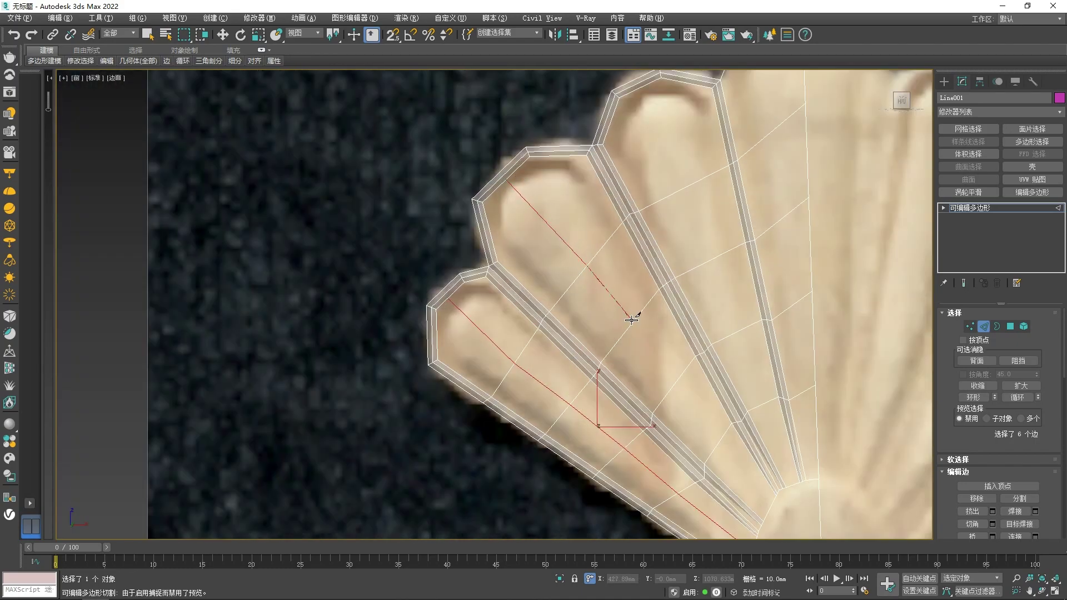
{"action": "left_click", "coordinate": [724, 441]}
{"action": "scroll", "coordinate": [643, 393], "scroll_direction": "up", "scroll_amount": 2}
{"action": "middle_click_drag", "start_coordinate": [724, 441], "coordinate": [565, 178]}
{"action": "left_click", "coordinate": [648, 391]}
{"action": "right_click", "coordinate": [648, 390]}
Cut a lengthwise centre line through the third lobe, beside the half top lobe, from rim to dome
{"action": "scroll", "coordinate": [649, 390], "scroll_direction": "down", "scroll_amount": 4}
{"action": "scroll", "coordinate": [583, 188], "scroll_direction": "up", "scroll_amount": 3}
{"action": "left_click", "coordinate": [637, 301]}
{"action": "scroll", "coordinate": [636, 299], "scroll_direction": "down", "scroll_amount": 2}
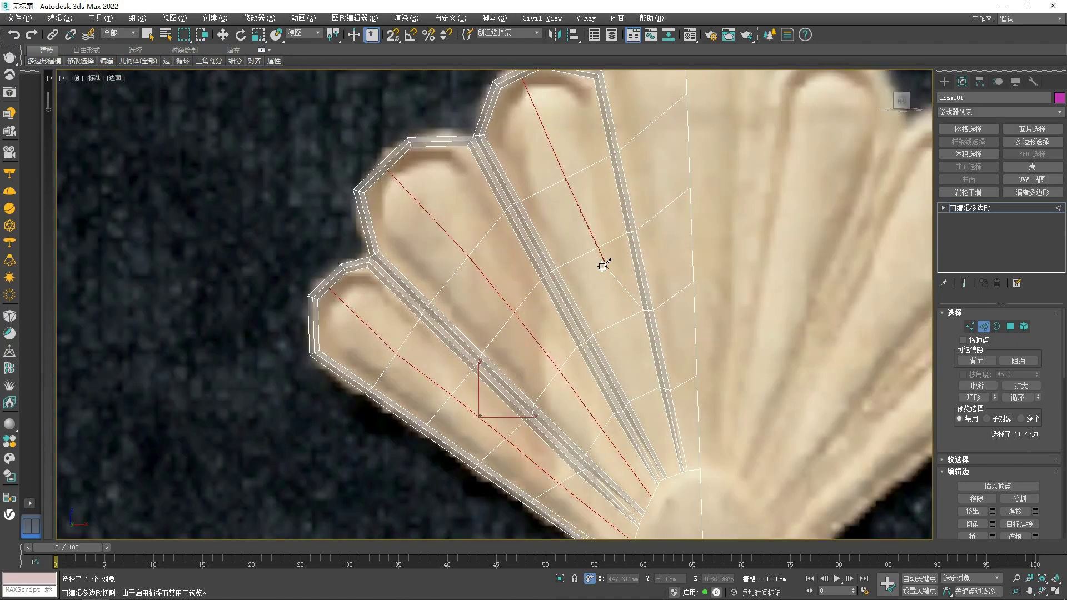
{"action": "left_click", "coordinate": [644, 396]}
{"action": "middle_click_drag", "start_coordinate": [644, 395], "coordinate": [617, 336]}
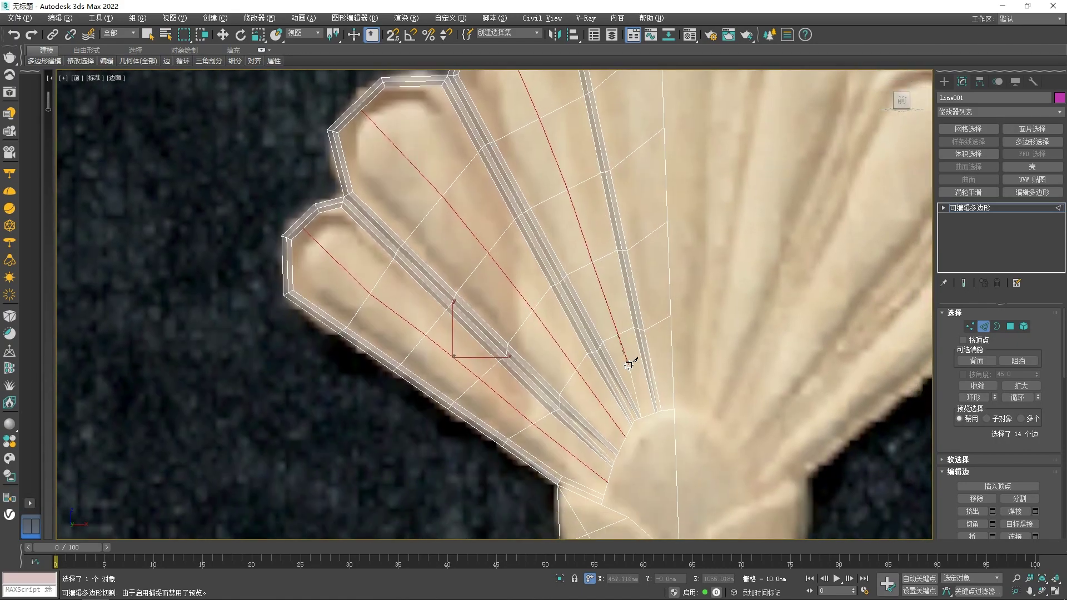
{"action": "scroll", "coordinate": [637, 407], "scroll_direction": "up", "scroll_amount": 4}
{"action": "left_click", "coordinate": [673, 432]}
{"action": "right_click", "coordinate": [672, 432]}
Cut cross edges at the rounded ends of the three lobes, joining the inner rim corners through the first centre-line point
{"action": "scroll", "coordinate": [673, 432], "scroll_direction": "down", "scroll_amount": 5}
{"action": "middle_click_drag", "start_coordinate": [578, 377], "coordinate": [579, 384]}
{"action": "key", "text": "w"}
{"action": "key", "text": "2"}
{"action": "scroll", "coordinate": [508, 303], "scroll_direction": "up", "scroll_amount": 2}
{"action": "scroll", "coordinate": [537, 311], "scroll_direction": "down", "scroll_amount": 2}
{"action": "key", "text": "1"}
{"action": "scroll", "coordinate": [541, 293], "scroll_direction": "up", "scroll_amount": 2}
{"action": "left_click", "coordinate": [524, 277]}
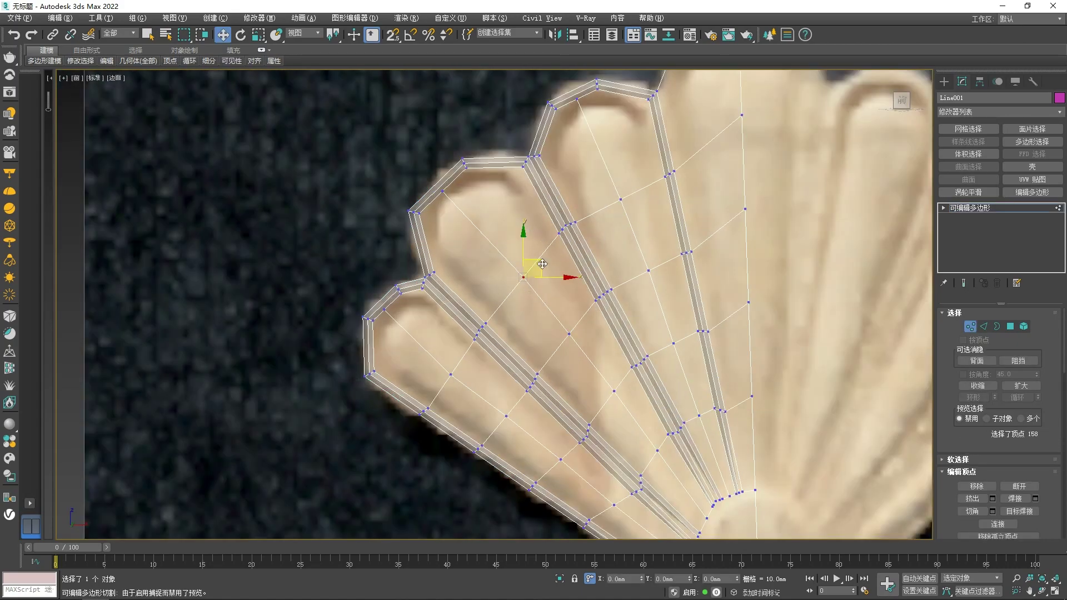
{"action": "left_click", "coordinate": [393, 349]}
{"action": "scroll", "coordinate": [394, 349], "scroll_direction": "up", "scroll_amount": 5}
{"action": "scroll", "coordinate": [475, 258], "scroll_direction": "down", "scroll_amount": 2}
{"action": "middle_click_drag", "start_coordinate": [497, 150], "coordinate": [463, 315]}
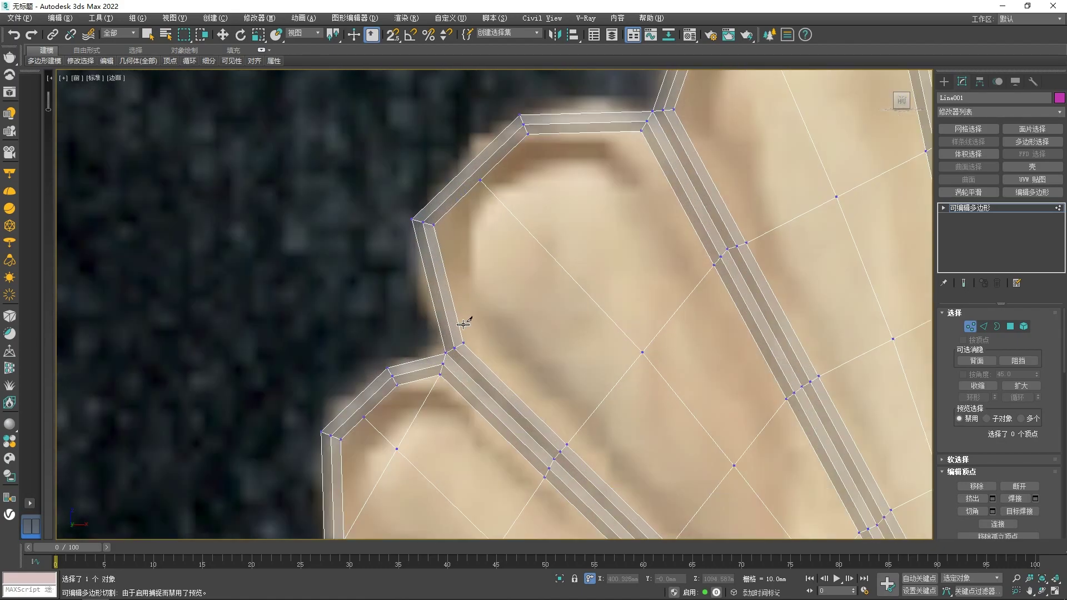
{"action": "scroll", "coordinate": [570, 251], "scroll_direction": "down", "scroll_amount": 4}
{"action": "scroll", "coordinate": [566, 241], "scroll_direction": "up", "scroll_amount": 4}
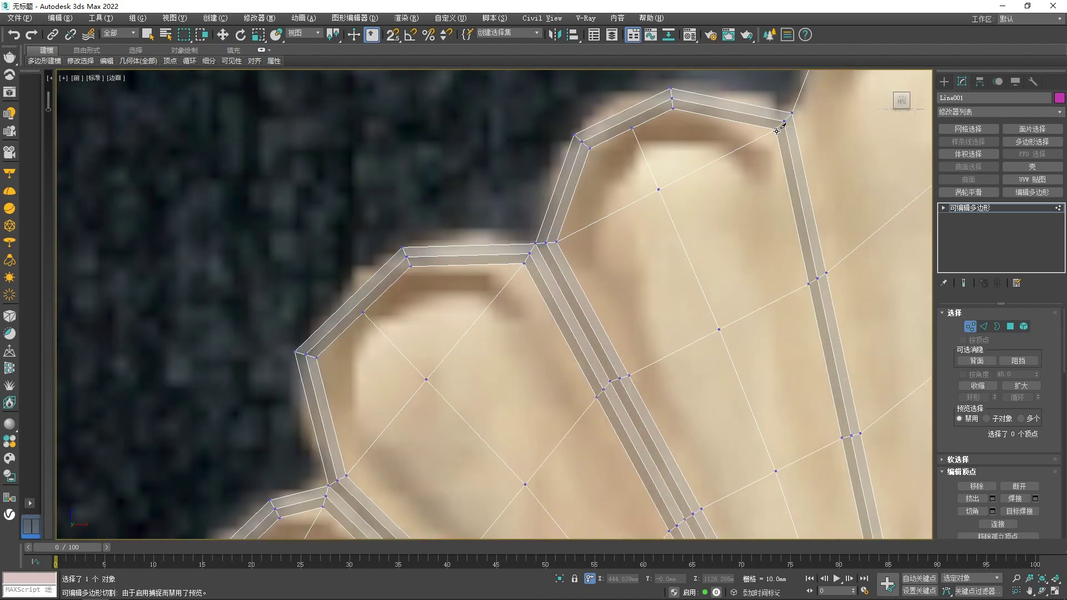
{"action": "scroll", "coordinate": [639, 225], "scroll_direction": "down", "scroll_amount": 4}
Select the 15 interior centre-line vertices of the three lobes and move them -10 mm along Y
{"action": "key", "text": "1"}
{"action": "scroll", "coordinate": [575, 304], "scroll_direction": "up", "scroll_amount": 2}
{"action": "key", "text": "1"}
{"action": "left_click_drag", "start_coordinate": [550, 311], "coordinate": [503, 287]}
{"action": "left_click_drag", "start_coordinate": [697, 150], "coordinate": [668, 177], "text": "ctrl"}
{"action": "left_click_drag", "start_coordinate": [737, 246], "coordinate": [708, 269], "text": "ctrl"}
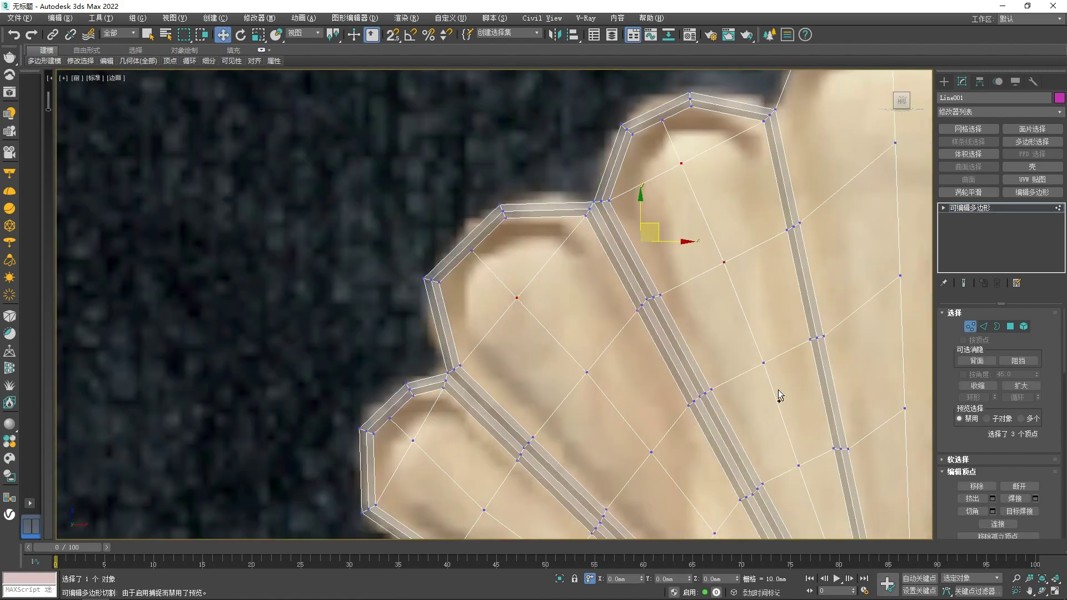
{"action": "left_click_drag", "start_coordinate": [778, 390], "coordinate": [745, 344], "text": "ctrl"}
{"action": "scroll", "coordinate": [744, 343], "scroll_direction": "down", "scroll_amount": 2}
{"action": "left_click_drag", "start_coordinate": [792, 447], "coordinate": [770, 418], "text": "ctrl"}
{"action": "middle_click_drag", "start_coordinate": [797, 468], "coordinate": [713, 340]}
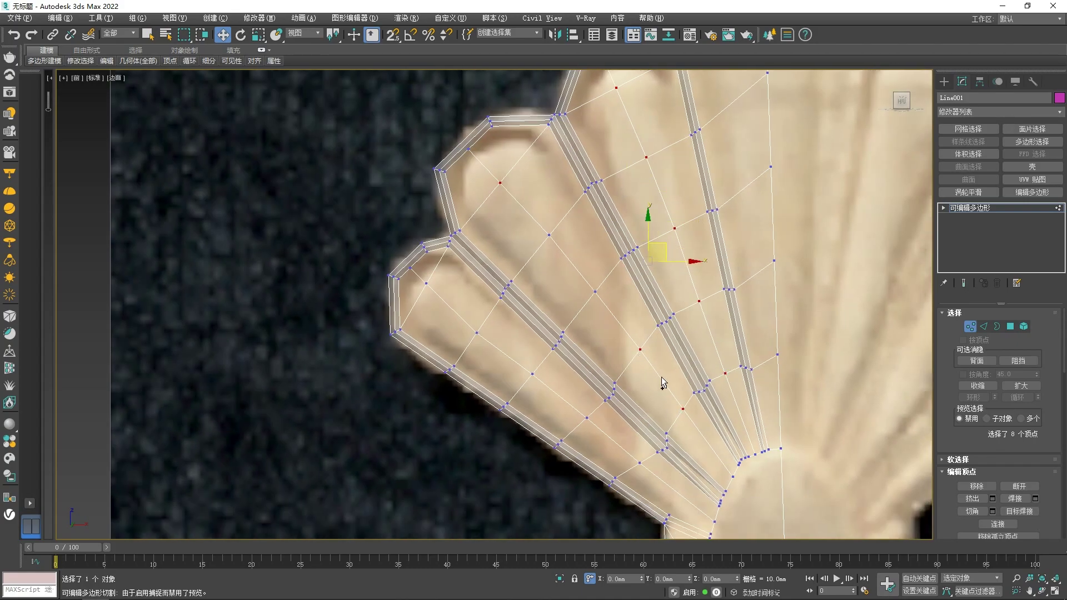
{"action": "left_click", "coordinate": [550, 234], "text": "ctrl"}
{"action": "left_click", "coordinate": [478, 332], "text": "ctrl"}
{"action": "left_click", "coordinate": [427, 284], "text": "ctrl"}
{"action": "left_click", "coordinate": [533, 375], "text": "ctrl"}
{"action": "left_click", "coordinate": [588, 418], "text": "ctrl"}
{"action": "left_click", "coordinate": [639, 463], "text": "ctrl"}
{"action": "middle_click_drag", "start_coordinate": [564, 327], "coordinate": [567, 262], "text": "alt"}
{"action": "type", "text": "-10"}
{"action": "key", "text": "Return"}
Chamfer the centre-line edges of the three lobes, excluding the end segments at the rim and the dome
{"action": "key", "text": "f"}
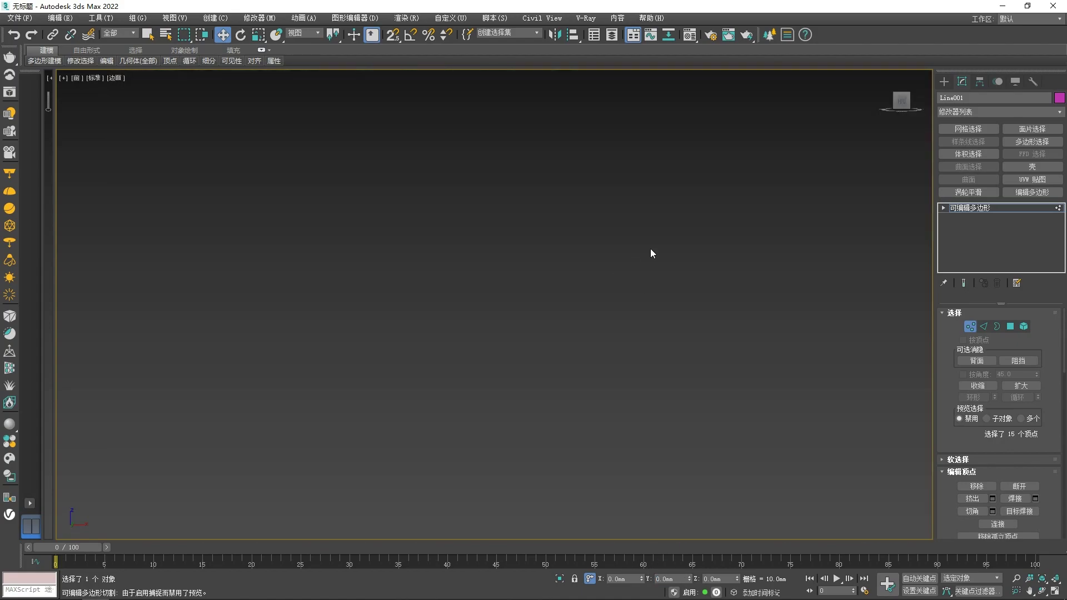
{"action": "key", "text": "z"}
{"action": "right_click", "coordinate": [595, 270]}
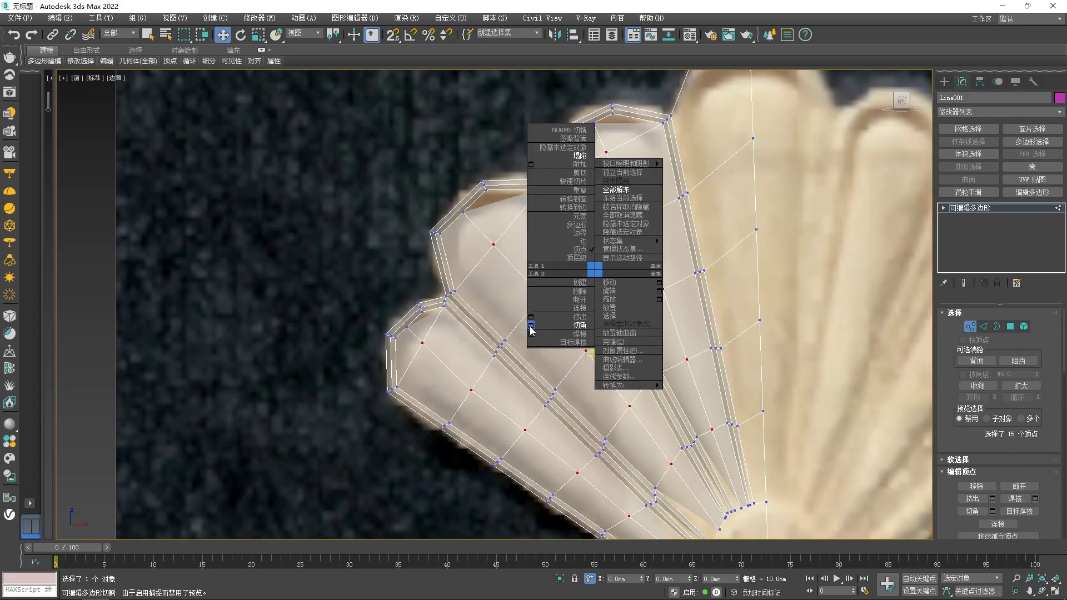
{"action": "key", "text": "2"}
{"action": "double_click", "coordinate": [452, 369]}
{"action": "scroll", "coordinate": [448, 367], "scroll_direction": "down", "scroll_amount": 5}
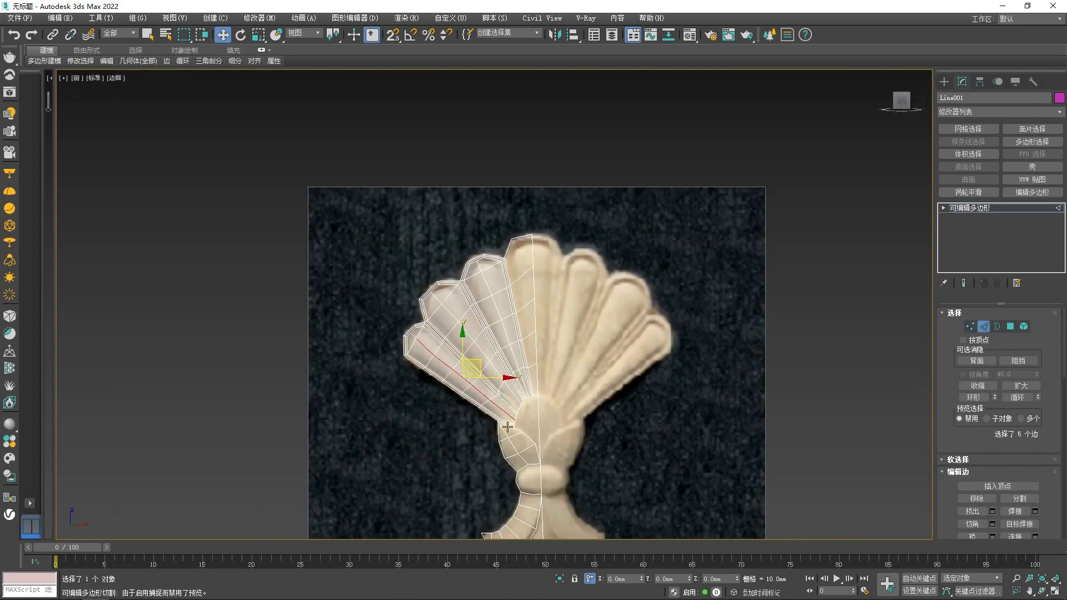
{"action": "scroll", "coordinate": [516, 425], "scroll_direction": "up", "scroll_amount": 5}
{"action": "double_click", "coordinate": [526, 314], "text": "ctrl"}
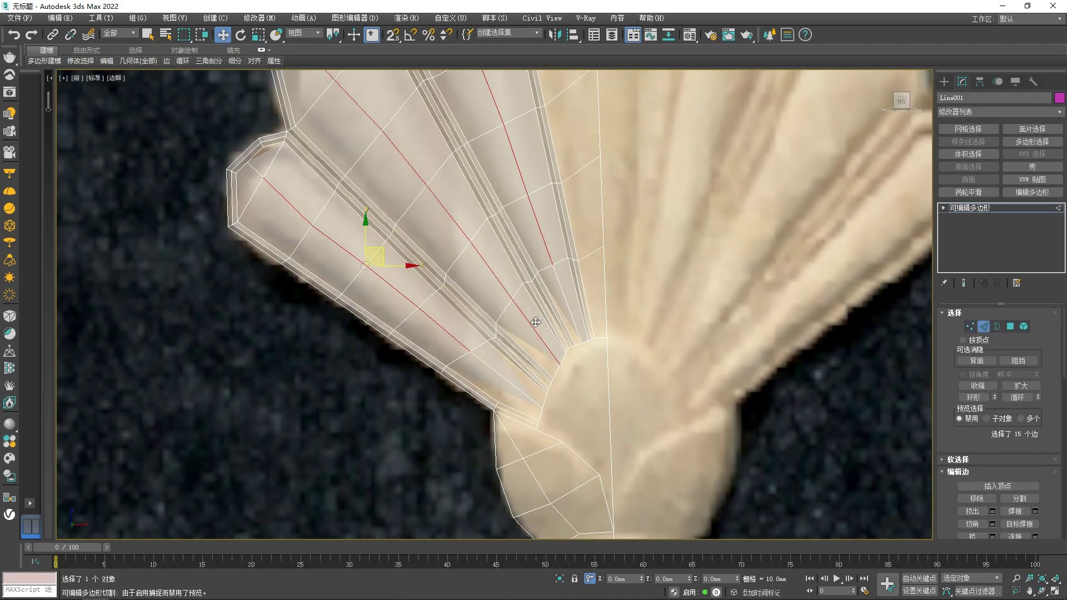
{"action": "left_click", "coordinate": [536, 322], "text": "alt"}
{"action": "middle_click_drag", "start_coordinate": [440, 193], "coordinate": [548, 364]}
{"action": "left_click", "coordinate": [549, 155], "text": "alt"}
{"action": "right_click", "coordinate": [548, 158]}
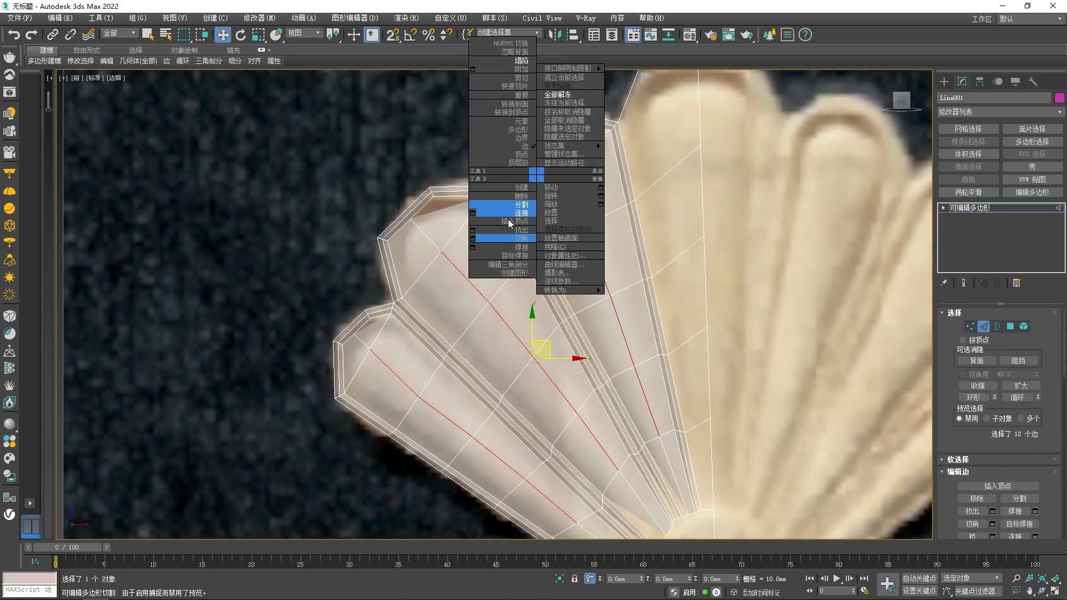
{"action": "left_click", "coordinate": [477, 243]}
{"action": "left_click_drag", "start_coordinate": [505, 316], "coordinate": [527, 273]}
{"action": "left_click", "coordinate": [500, 423]}
Clean up the chamfered tip of the lowest lobe by target-welding its stray vertex onto the inner rim point
{"action": "scroll", "coordinate": [392, 365], "scroll_direction": "up", "scroll_amount": 3}
{"action": "key", "text": "1"}
{"action": "right_click", "coordinate": [312, 327]}
{"action": "left_click", "coordinate": [295, 388]}
{"action": "scroll", "coordinate": [303, 308], "scroll_direction": "up", "scroll_amount": 6}
{"action": "left_click", "coordinate": [375, 295]}
{"action": "left_click", "coordinate": [375, 295]}
{"action": "right_click", "coordinate": [373, 301]}
{"action": "left_click", "coordinate": [438, 304]}
{"action": "left_click_drag", "start_coordinate": [438, 304], "coordinate": [365, 280]}
{"action": "right_click", "coordinate": [365, 280]}
{"action": "left_click", "coordinate": [338, 215]}
{"action": "scroll", "coordinate": [322, 267], "scroll_direction": "down", "scroll_amount": 6}
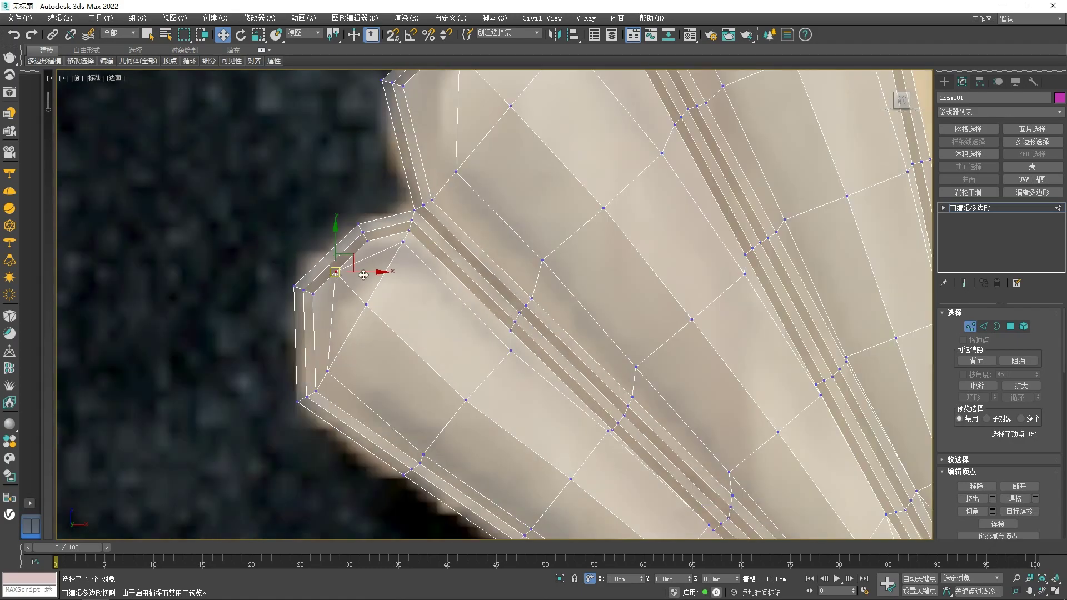
Target-weld the stray vertex at the middle lobe's tip onto the inner rim point
{"action": "middle_click_drag", "start_coordinate": [350, 278], "coordinate": [361, 361]}
{"action": "scroll", "coordinate": [361, 359], "scroll_direction": "down", "scroll_amount": 3}
{"action": "scroll", "coordinate": [429, 186], "scroll_direction": "up", "scroll_amount": 8}
{"action": "right_click", "coordinate": [426, 231]}
{"action": "left_click", "coordinate": [416, 294]}
{"action": "left_click", "coordinate": [410, 237]}
{"action": "left_click", "coordinate": [391, 213]}
{"action": "key", "text": "1"}
{"action": "key", "text": "1"}
{"action": "left_click", "coordinate": [392, 211]}
{"action": "right_click", "coordinate": [384, 198]}
{"action": "left_click", "coordinate": [368, 87]}
{"action": "scroll", "coordinate": [414, 192], "scroll_direction": "down", "scroll_amount": 8}
{"action": "scroll", "coordinate": [472, 229], "scroll_direction": "up", "scroll_amount": 2}
{"action": "middle_click_drag", "start_coordinate": [589, 159], "coordinate": [587, 179]}
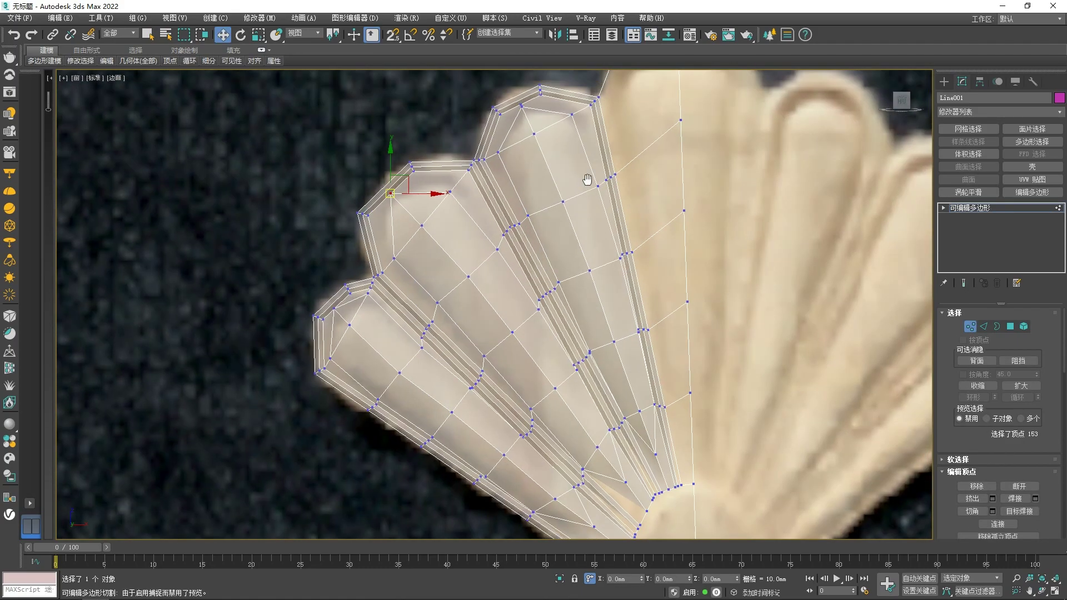
Target-weld the stray vertex at the third lobe's tip onto the inner rim point
{"action": "scroll", "coordinate": [552, 129], "scroll_direction": "up", "scroll_amount": 6}
{"action": "right_click", "coordinate": [517, 145]}
{"action": "left_click", "coordinate": [494, 229]}
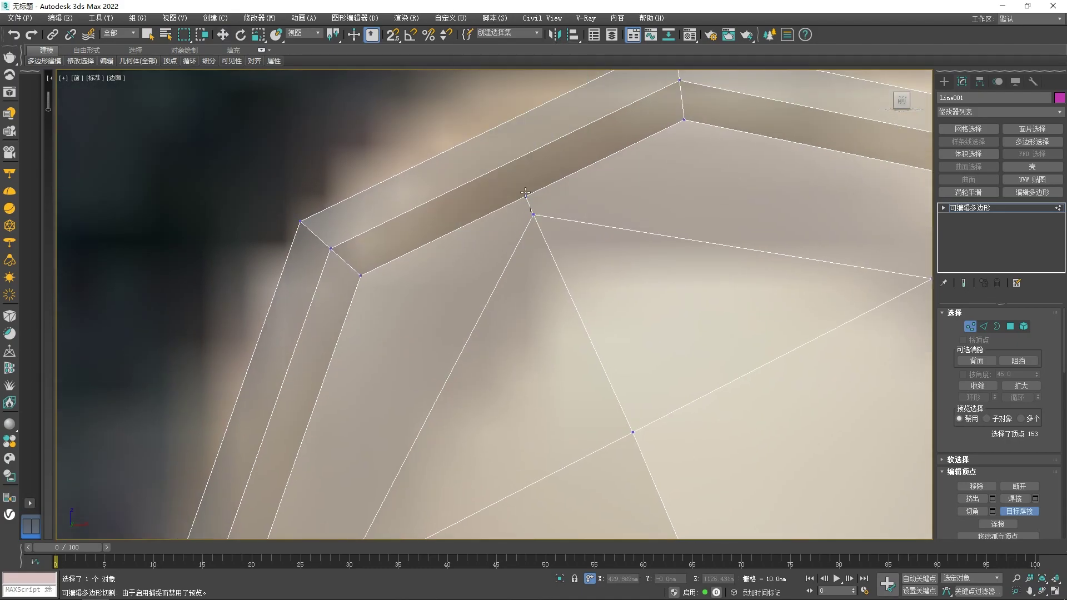
Target-weld the lower centre-line end vertices of the three lobes onto the dome's arc edge and finish welding
{"action": "scroll", "coordinate": [606, 334], "scroll_direction": "down", "scroll_amount": 7}
{"action": "scroll", "coordinate": [629, 466], "scroll_direction": "up", "scroll_amount": 6}
{"action": "middle_click_drag", "start_coordinate": [629, 465], "coordinate": [603, 212]}
{"action": "left_click", "coordinate": [624, 247]}
{"action": "left_click", "coordinate": [650, 317]}
{"action": "left_click", "coordinate": [569, 305]}
{"action": "left_click", "coordinate": [609, 359]}
{"action": "left_click", "coordinate": [574, 447]}
{"action": "scroll", "coordinate": [575, 449], "scroll_direction": "down", "scroll_amount": 8}
{"action": "scroll", "coordinate": [575, 448], "scroll_direction": "up", "scroll_amount": 7}
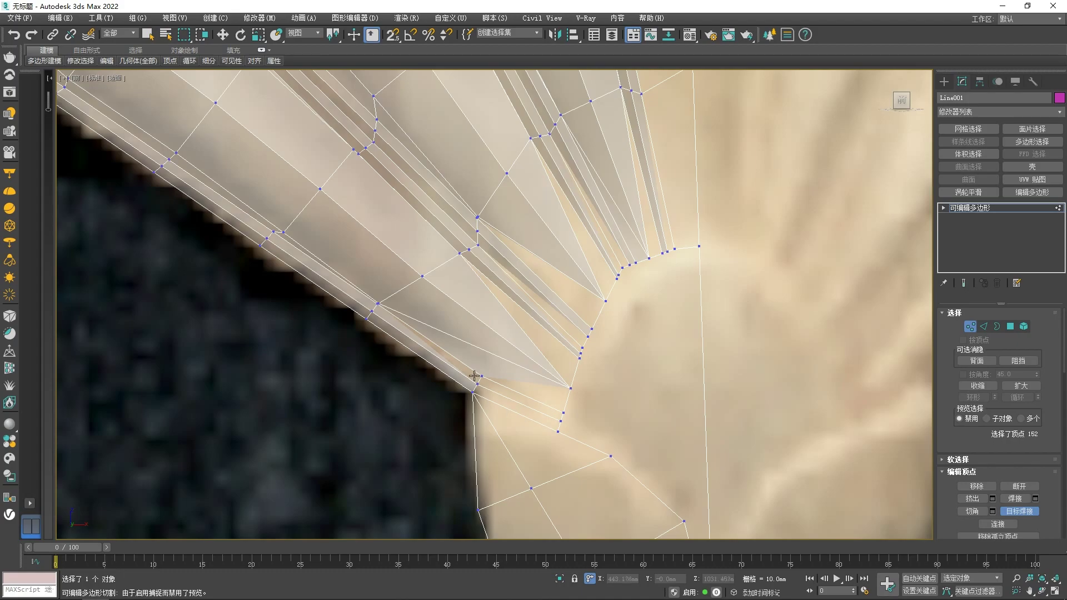
{"action": "scroll", "coordinate": [558, 364], "scroll_direction": "down", "scroll_amount": 4}
{"action": "middle_click_drag", "start_coordinate": [455, 284], "coordinate": [465, 299]}
{"action": "key", "text": "1"}
{"action": "key", "text": "1"}
Leave vertex editing and clone the half-shell model to the empty space beside the reference image
{"action": "scroll", "coordinate": [572, 273], "scroll_direction": "down", "scroll_amount": 8}
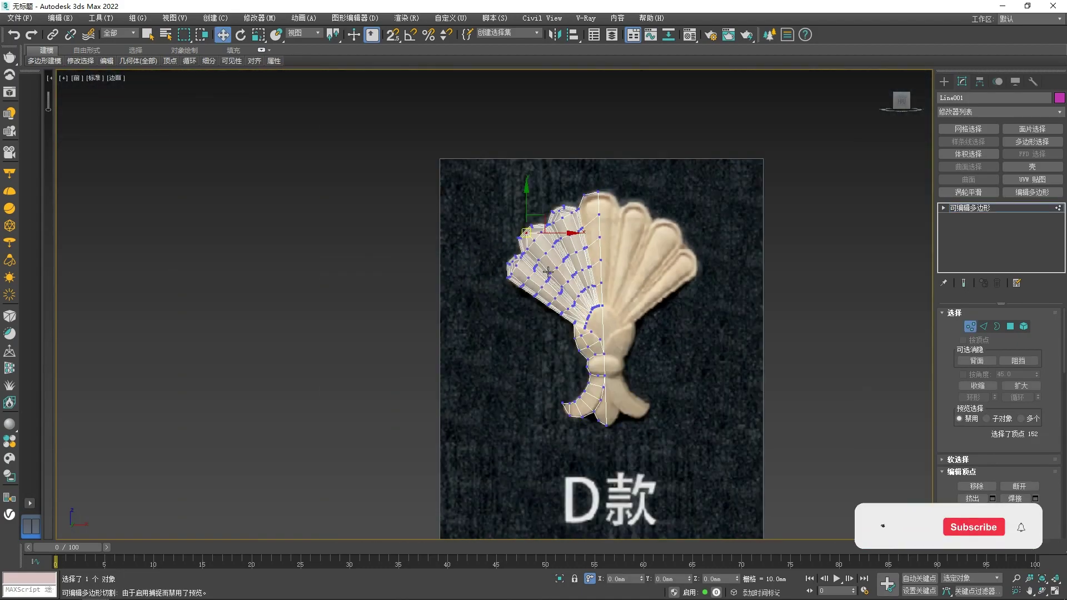
{"action": "key", "text": "ctrl+a"}
{"action": "key", "text": "1"}
{"action": "left_click_drag", "start_coordinate": [593, 302], "coordinate": [325, 303], "text": "shift"}
{"action": "left_click", "coordinate": [541, 356]}
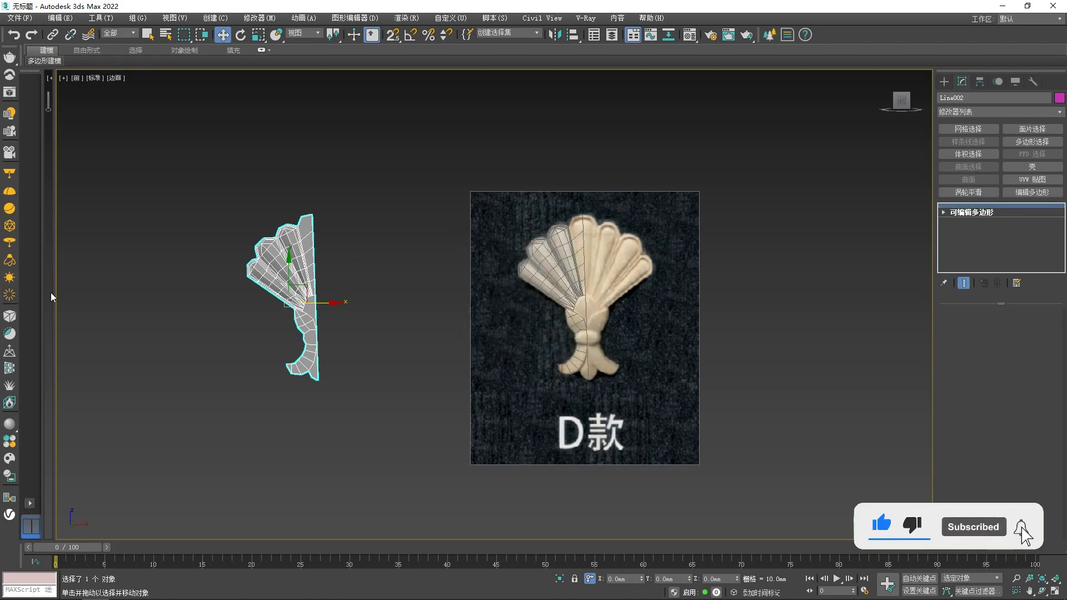
Widen the narrow second viewport and frame the cloned half-shell in it
{"action": "left_click_drag", "start_coordinate": [55, 298], "coordinate": [281, 300]}
{"action": "middle_click", "coordinate": [250, 289]}
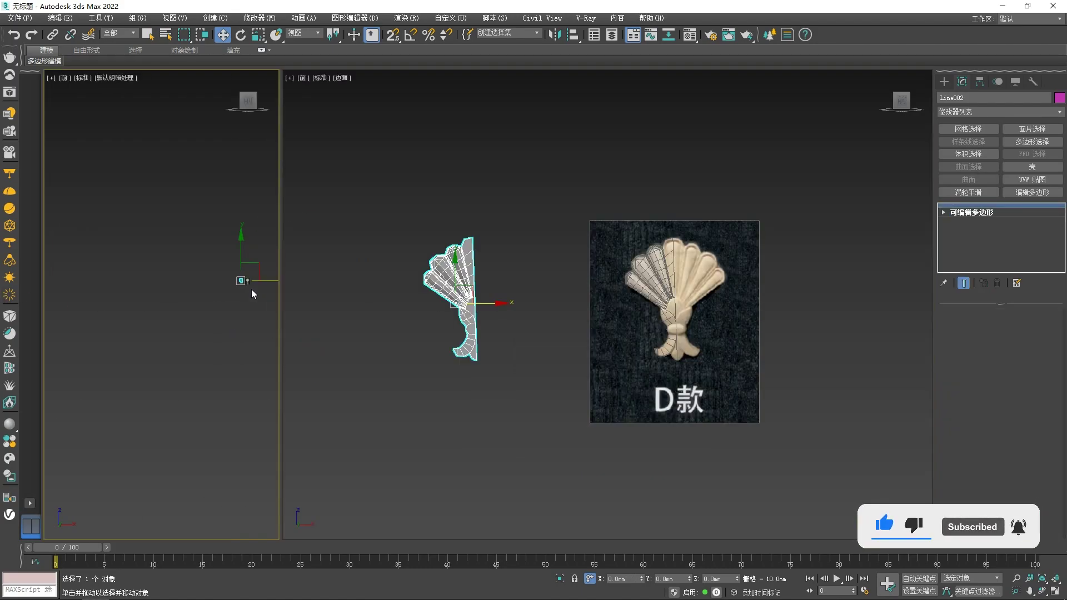
{"action": "key", "text": "z"}
{"action": "scroll", "coordinate": [206, 254], "scroll_direction": "up", "scroll_amount": 2}
Apply TurboSmooth to the cloned half-shell and set its iterations to 4
{"action": "left_click", "coordinate": [968, 193]}
{"action": "left_click", "coordinate": [1037, 331]}
{"action": "left_click", "coordinate": [1038, 330]}
{"action": "left_click", "coordinate": [262, 310]}
{"action": "left_click", "coordinate": [215, 302]}
{"action": "key", "text": "alt+x"}
{"action": "left_click", "coordinate": [256, 297]}
{"action": "key", "text": "ctrl+z"}
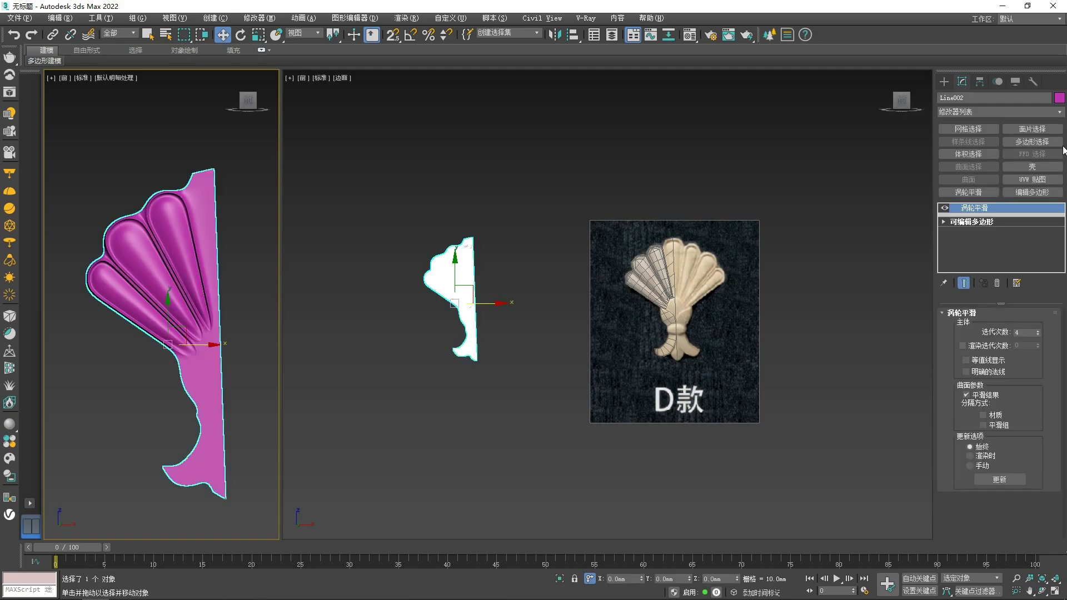
Change the cloned half-shell's object colour to light yellow and deselect it
{"action": "left_click", "coordinate": [1060, 98]}
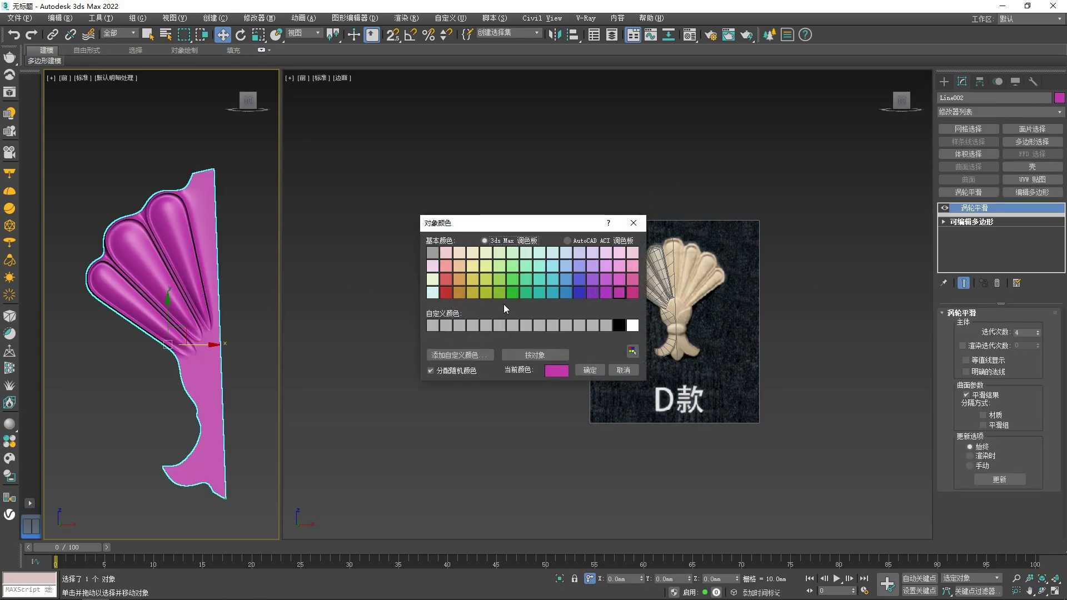
{"action": "left_click", "coordinate": [590, 370]}
{"action": "left_click", "coordinate": [259, 344]}
{"action": "scroll", "coordinate": [715, 264], "scroll_direction": "up", "scroll_amount": 6}
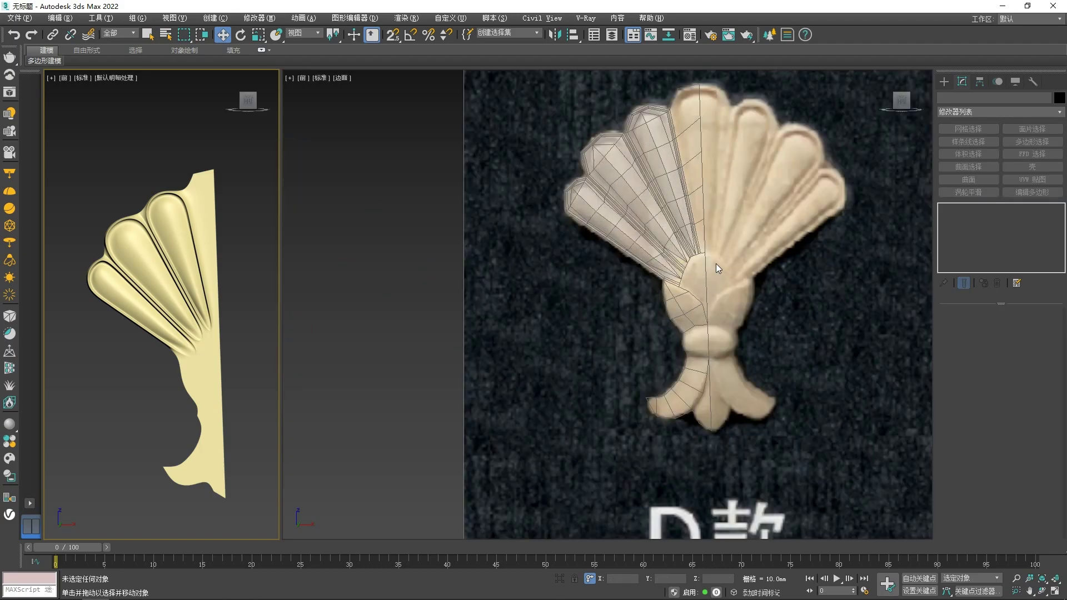
{"action": "scroll", "coordinate": [703, 277], "scroll_direction": "down", "scroll_amount": 6}
{"action": "scroll", "coordinate": [393, 290], "scroll_direction": "up", "scroll_amount": 3}
{"action": "middle_click_drag", "start_coordinate": [393, 244], "coordinate": [334, 246]}
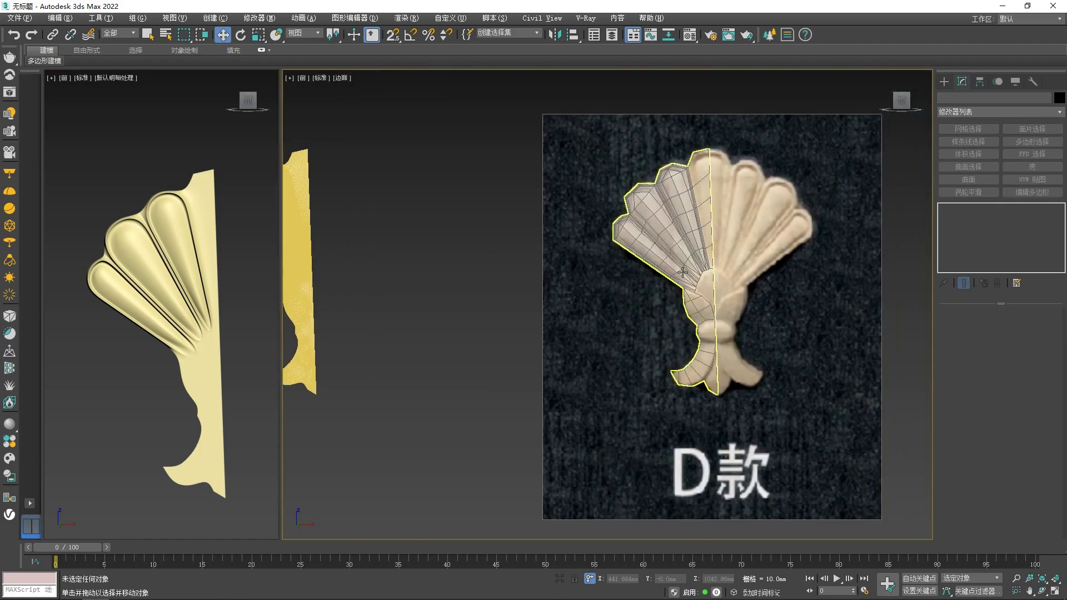
Select the half-shell on the reference image and inset the central bud polygon below the lobes by a small margin
{"action": "scroll", "coordinate": [723, 277], "scroll_direction": "up", "scroll_amount": 6}
{"action": "middle_click_drag", "start_coordinate": [722, 276], "coordinate": [665, 240]}
{"action": "scroll", "coordinate": [604, 244], "scroll_direction": "up", "scroll_amount": 4}
{"action": "left_click", "coordinate": [647, 279]}
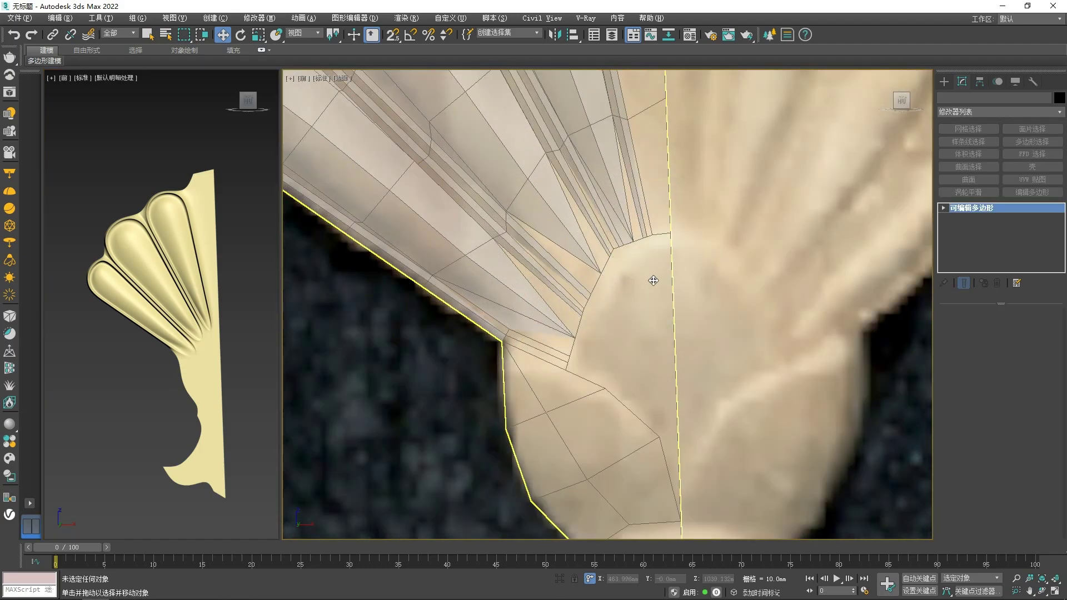
{"action": "key", "text": "1"}
{"action": "scroll", "coordinate": [605, 334], "scroll_direction": "down", "scroll_amount": 5}
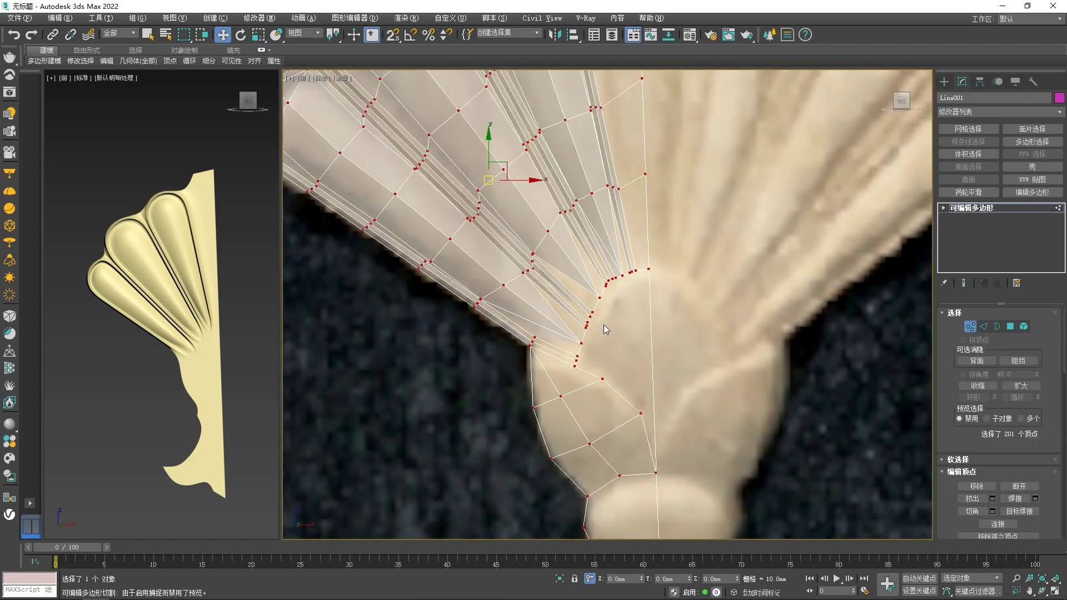
{"action": "scroll", "coordinate": [611, 312], "scroll_direction": "up", "scroll_amount": 2}
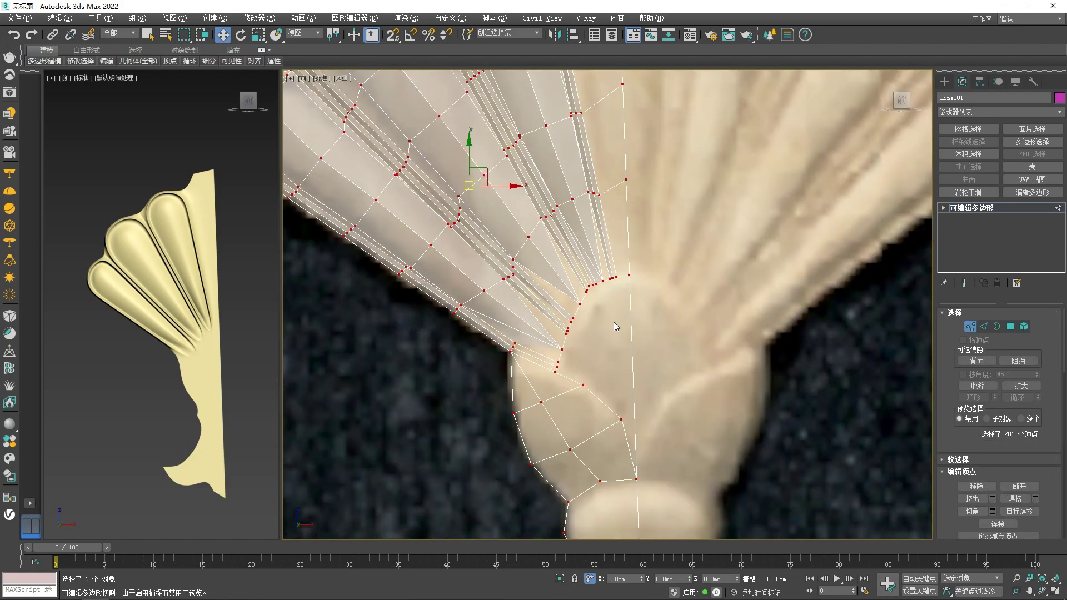
{"action": "scroll", "coordinate": [613, 321], "scroll_direction": "up", "scroll_amount": 3}
{"action": "key", "text": "4"}
{"action": "left_click", "coordinate": [607, 323]}
{"action": "right_click", "coordinate": [600, 321]}
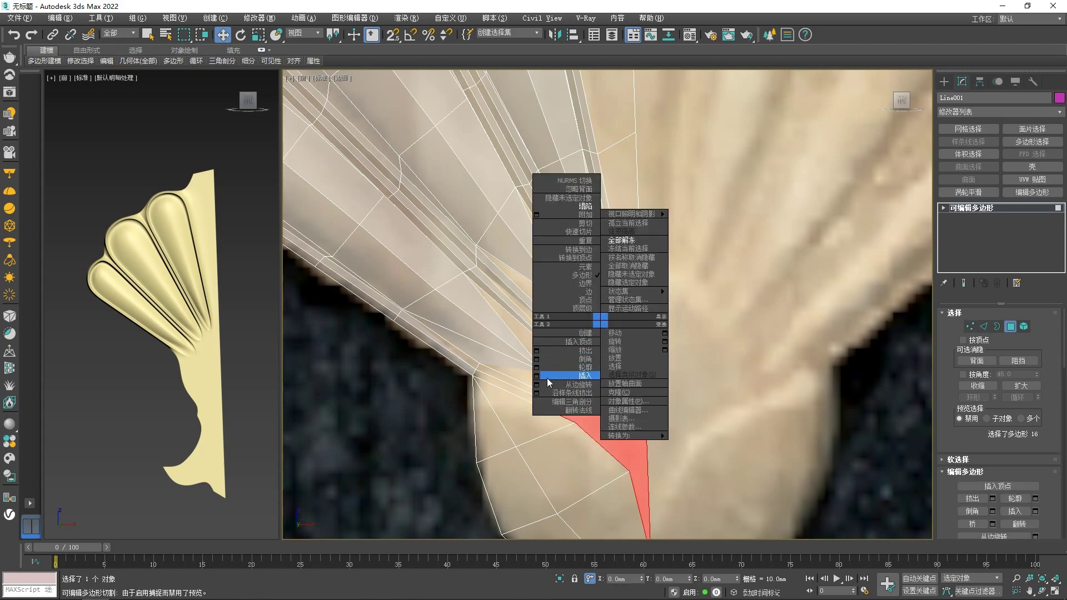
{"action": "left_click", "coordinate": [536, 376]}
{"action": "left_click", "coordinate": [613, 344]}
{"action": "middle_click_drag", "start_coordinate": [616, 369], "coordinate": [608, 320]}
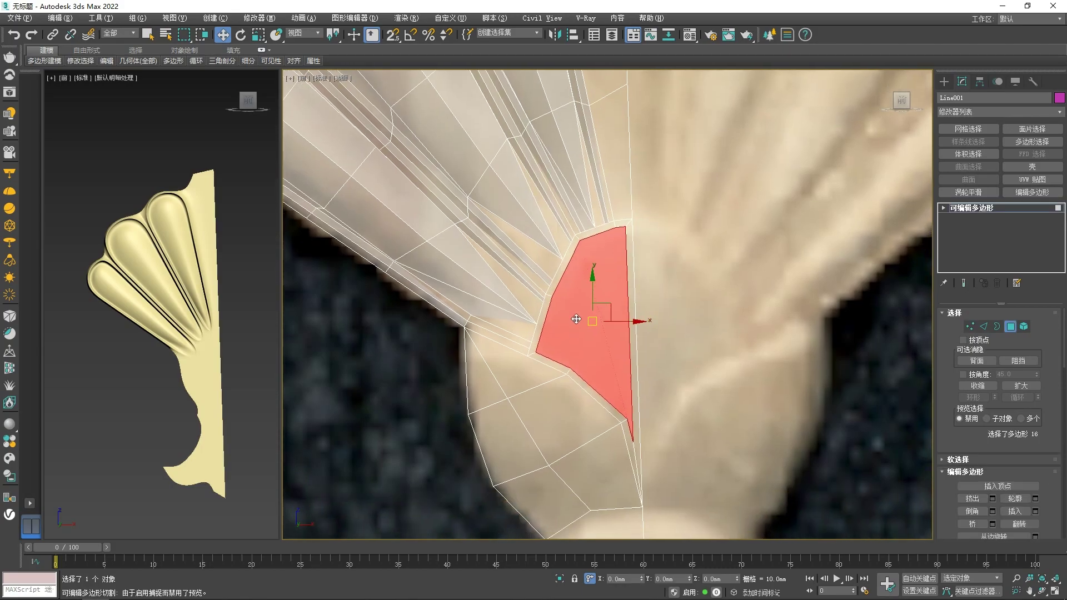
{"action": "left_click", "coordinate": [674, 315]}
Target-weld the lower inset vertices of the central bud onto its outline, and undo the weld at its upper corner
{"action": "scroll", "coordinate": [578, 315], "scroll_direction": "up", "scroll_amount": 2}
{"action": "key", "text": "1"}
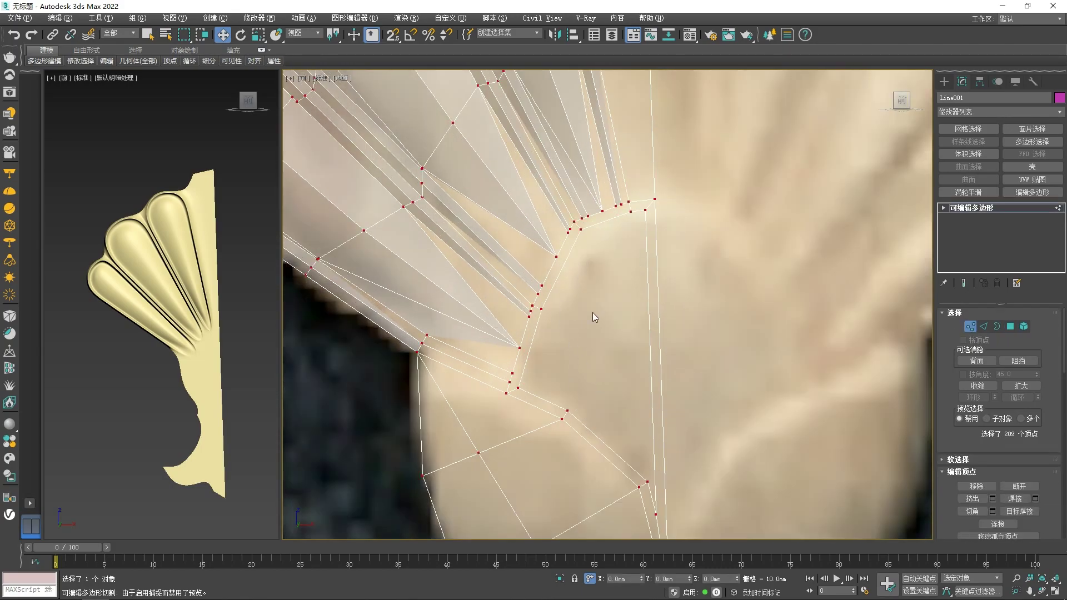
{"action": "middle_click_drag", "start_coordinate": [589, 315], "coordinate": [548, 260]}
{"action": "right_click", "coordinate": [555, 265]}
{"action": "left_click", "coordinate": [535, 339]}
{"action": "left_click", "coordinate": [602, 428]}
{"action": "left_click", "coordinate": [594, 432]}
{"action": "middle_click_drag", "start_coordinate": [619, 475], "coordinate": [590, 391]}
{"action": "left_click", "coordinate": [583, 376]}
{"action": "left_click", "coordinate": [595, 468]}
{"action": "scroll", "coordinate": [595, 467], "scroll_direction": "down", "scroll_amount": 3}
{"action": "scroll", "coordinate": [593, 252], "scroll_direction": "up", "scroll_amount": 5}
{"action": "key", "text": "ctrl+z"}
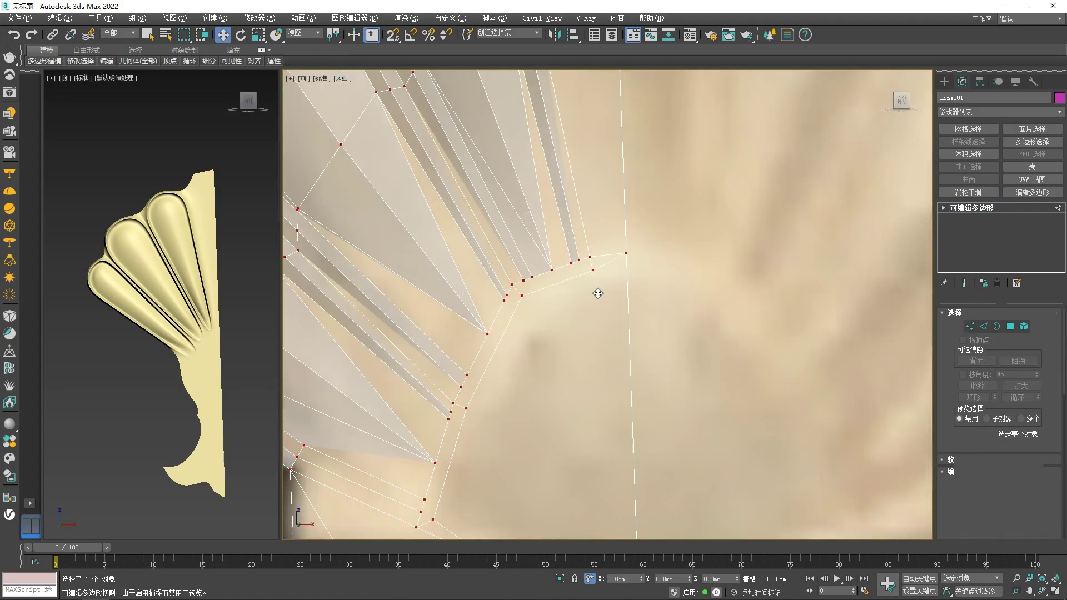
Insert a vertex on the centre-line edge, level with the upper inset corner of the bud
{"action": "scroll", "coordinate": [599, 293], "scroll_direction": "down", "scroll_amount": 2}
{"action": "middle_click_drag", "start_coordinate": [608, 299], "coordinate": [601, 295]}
{"action": "scroll", "coordinate": [607, 277], "scroll_direction": "up", "scroll_amount": 5}
{"action": "key", "text": "2"}
{"action": "left_click", "coordinate": [619, 262]}
{"action": "right_click", "coordinate": [617, 261]}
{"action": "left_click", "coordinate": [599, 316]}
{"action": "left_click", "coordinate": [617, 263]}
{"action": "key", "text": "1"}
{"action": "key", "text": "1"}
{"action": "left_click", "coordinate": [659, 284]}
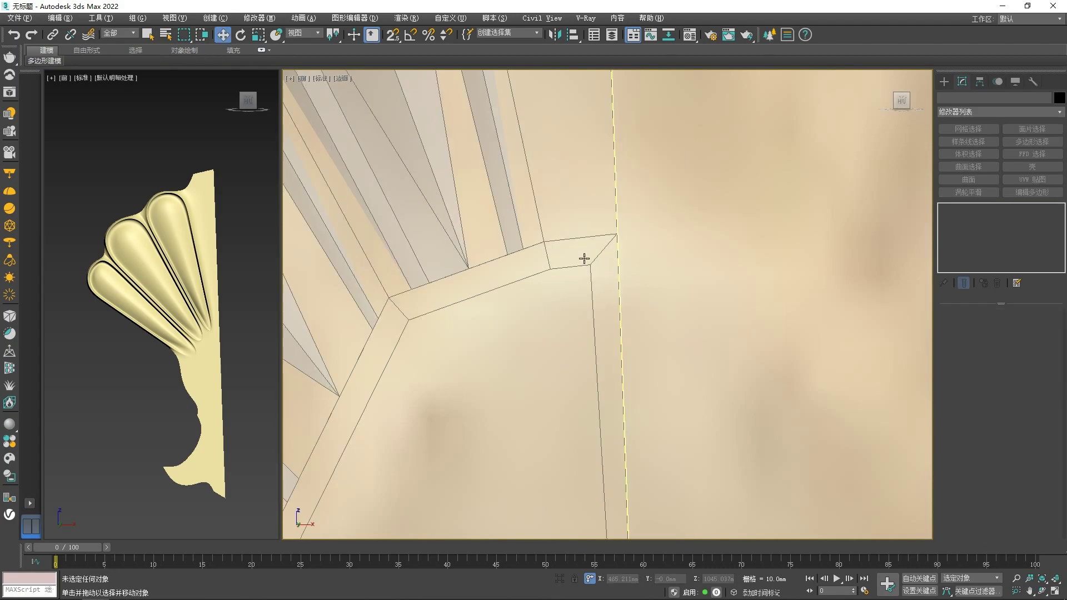
Cut a short horizontal edge from the bud's upper inset corner across to the centre line
{"action": "left_click", "coordinate": [613, 273]}
{"action": "key", "text": "1"}
{"action": "right_click", "coordinate": [579, 258]}
{"action": "left_click", "coordinate": [642, 225]}
{"action": "right_click", "coordinate": [595, 268]}
{"action": "left_click", "coordinate": [585, 274]}
{"action": "left_click", "coordinate": [590, 265]}
{"action": "left_click", "coordinate": [617, 262]}
{"action": "key", "text": "2"}
{"action": "key", "text": "1"}
{"action": "left_click", "coordinate": [617, 262]}
{"action": "right_click", "coordinate": [610, 251]}
{"action": "left_click", "coordinate": [603, 258]}
{"action": "left_click", "coordinate": [590, 265]}
{"action": "right_click", "coordinate": [587, 250]}
{"action": "left_click", "coordinate": [581, 257]}
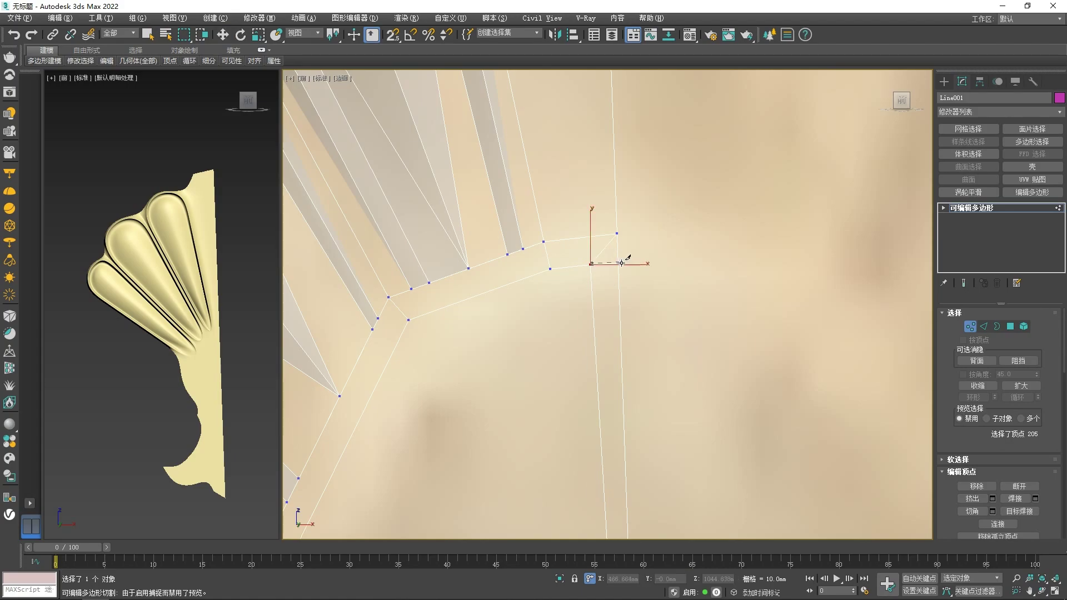
Merge the bud's upper inset corner vertex with the neighbouring vertex on the centre line and clear the selection
{"action": "key", "text": "1"}
{"action": "key", "text": "1"}
{"action": "key", "text": "1"}
{"action": "key", "text": "1"}
{"action": "right_click", "coordinate": [578, 244]}
{"action": "left_click_drag", "start_coordinate": [657, 293], "coordinate": [618, 265]}
{"action": "left_click", "coordinate": [562, 133]}
{"action": "left_click", "coordinate": [652, 261]}
{"action": "scroll", "coordinate": [581, 335], "scroll_direction": "down", "scroll_amount": 3}
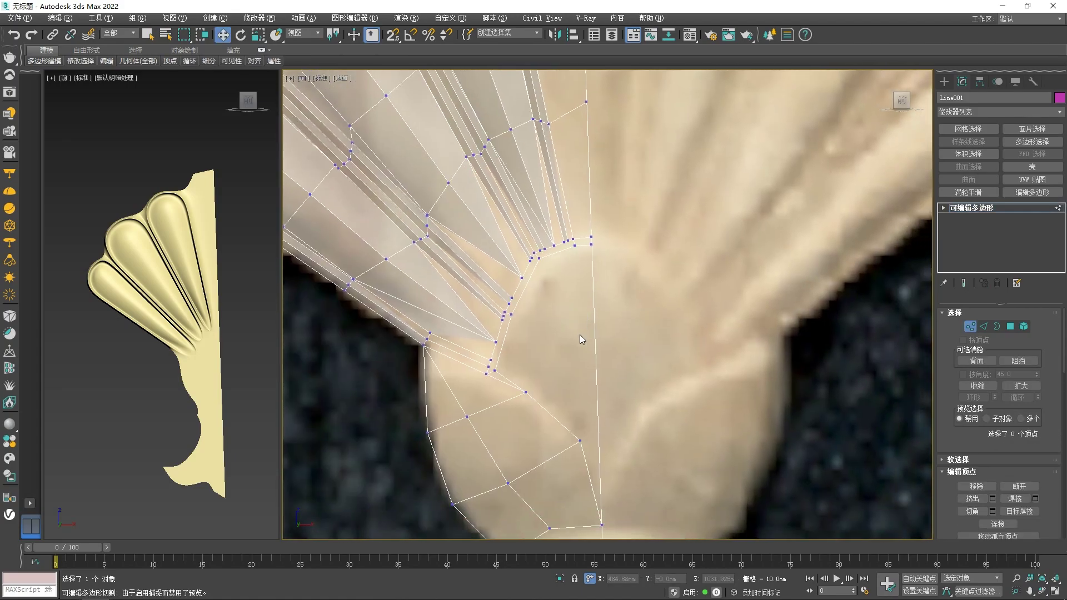
Try to target-weld the bud's lower-left inset vertex to the adjacent outline corner
{"action": "scroll", "coordinate": [582, 337], "scroll_direction": "down", "scroll_amount": 2}
{"action": "scroll", "coordinate": [550, 350], "scroll_direction": "up", "scroll_amount": 6}
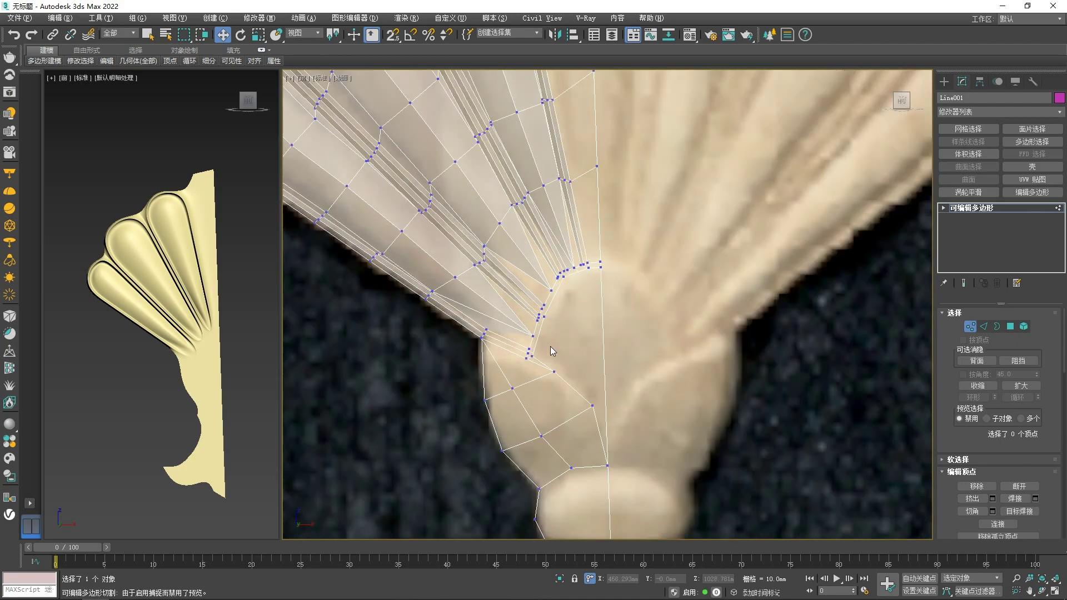
{"action": "right_click", "coordinate": [529, 356]}
{"action": "left_click", "coordinate": [518, 389]}
{"action": "left_click", "coordinate": [506, 367]}
{"action": "left_click", "coordinate": [490, 374]}
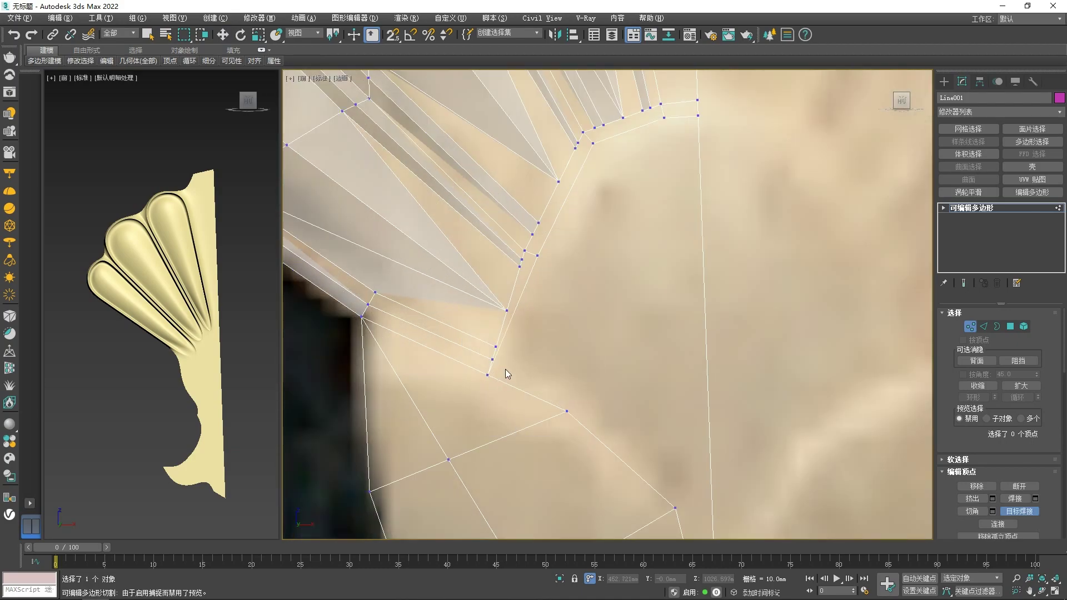
Insert a vertex on the bud's lower outline edge, just beside its lower-left corner
{"action": "scroll", "coordinate": [509, 390], "scroll_direction": "up", "scroll_amount": 3}
{"action": "key", "text": "2"}
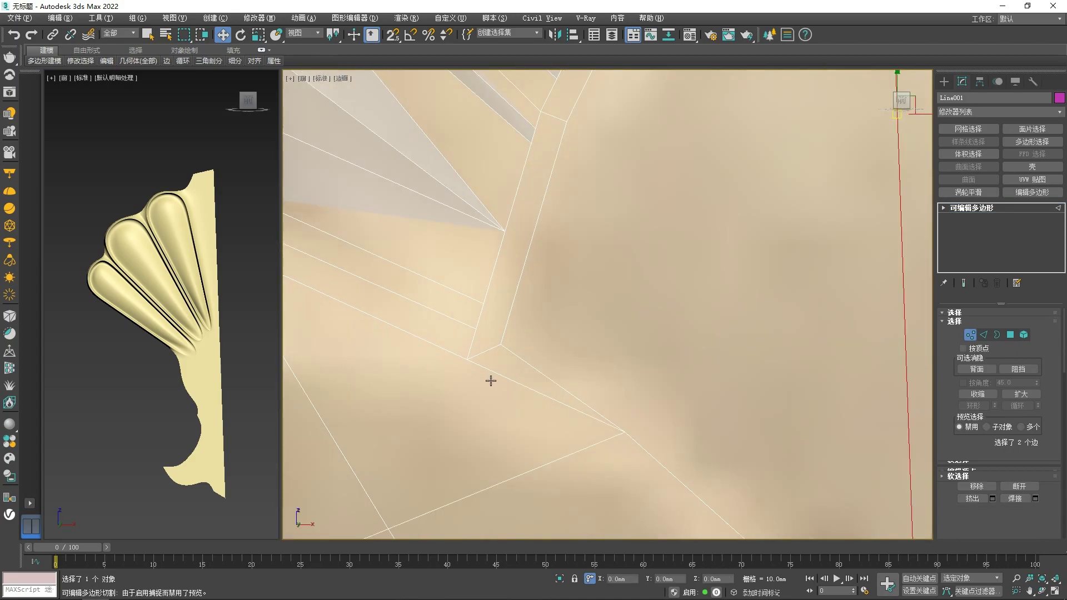
{"action": "left_click", "coordinate": [490, 371]}
{"action": "right_click", "coordinate": [489, 372]}
{"action": "left_click", "coordinate": [477, 422]}
{"action": "left_click", "coordinate": [492, 371]}
{"action": "key", "text": "1"}
{"action": "key", "text": "1"}
{"action": "key", "text": "1"}
Connect and merge the bud's lower-left inset vertex with the added outline vertex, and clear the selection
{"action": "left_click", "coordinate": [500, 344], "text": "ctrl"}
{"action": "right_click", "coordinate": [499, 340]}
{"action": "left_click", "coordinate": [488, 225]}
{"action": "key", "text": "alt+c"}
{"action": "left_click", "coordinate": [500, 344]}
{"action": "left_click", "coordinate": [493, 371]}
{"action": "key", "text": "1"}
{"action": "key", "text": "1"}
{"action": "right_click", "coordinate": [488, 338]}
{"action": "left_click", "coordinate": [479, 255]}
{"action": "left_click", "coordinate": [630, 344]}
{"action": "scroll", "coordinate": [574, 351], "scroll_direction": "down", "scroll_amount": 6}
{"action": "middle_click_drag", "start_coordinate": [635, 275], "coordinate": [617, 299]}
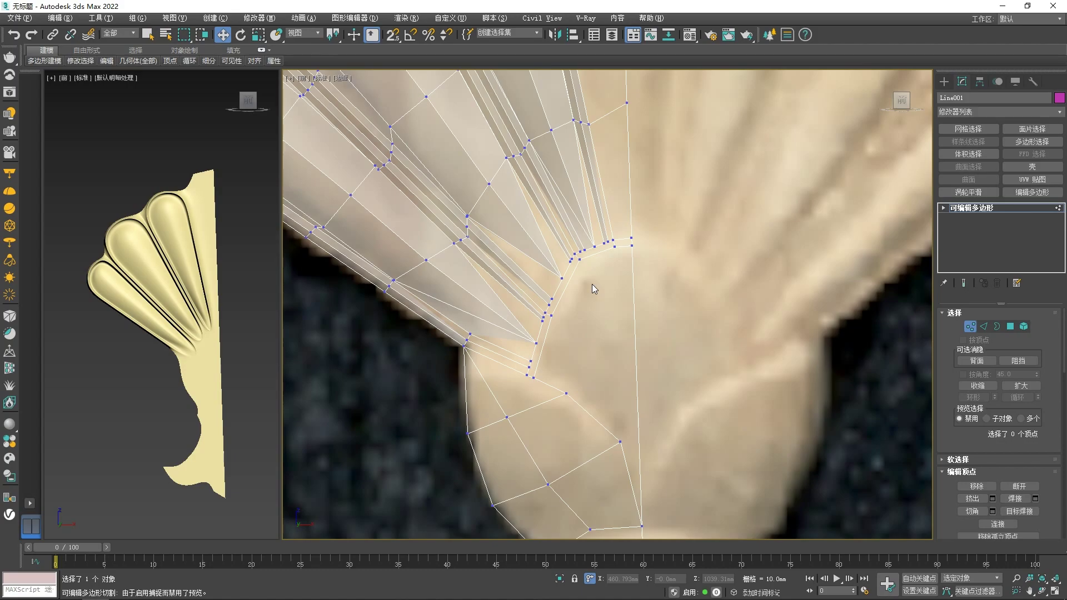
Cut a lengthwise edge from the bud's left rim down to its lower tip, with cross edges to the centre line
{"action": "key", "text": "alt+c"}
{"action": "left_click", "coordinate": [551, 316]}
{"action": "left_click", "coordinate": [591, 351]}
{"action": "left_click", "coordinate": [624, 434]}
{"action": "scroll", "coordinate": [625, 434], "scroll_direction": "up", "scroll_amount": 3}
{"action": "scroll", "coordinate": [664, 468], "scroll_direction": "down", "scroll_amount": 1}
{"action": "middle_click_drag", "start_coordinate": [664, 469], "coordinate": [590, 269]}
{"action": "scroll", "coordinate": [590, 269], "scroll_direction": "up", "scroll_amount": 2}
{"action": "left_click", "coordinate": [587, 408]}
{"action": "right_click", "coordinate": [590, 407]}
{"action": "scroll", "coordinate": [590, 406], "scroll_direction": "down", "scroll_amount": 3}
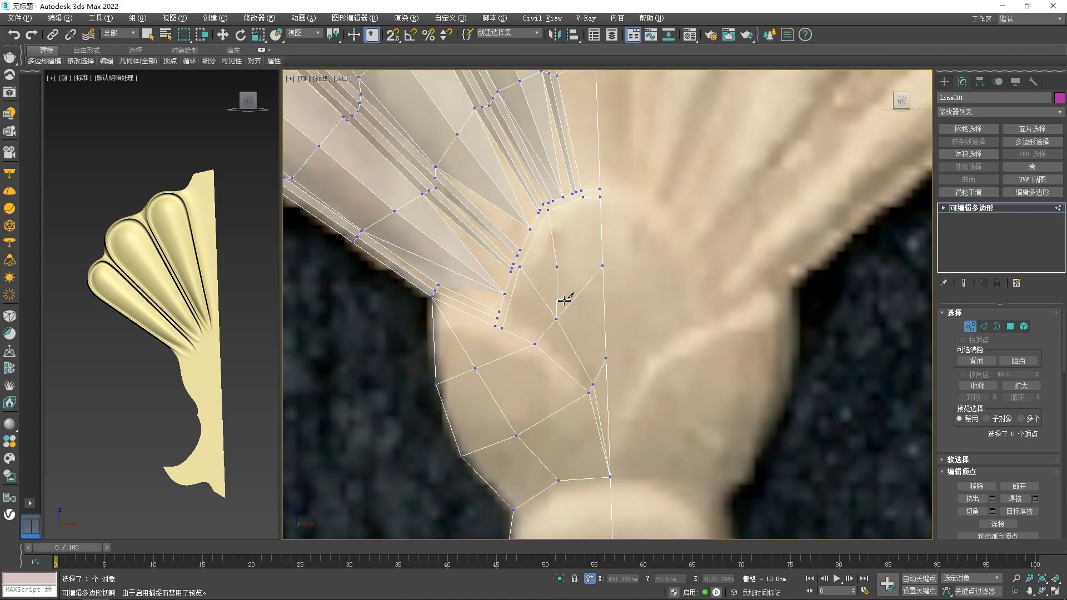
Cut two more lengthwise edges from the bud's upper inner rim down to its lower tip and end the Cut command
{"action": "scroll", "coordinate": [564, 300], "scroll_direction": "up", "scroll_amount": 2}
{"action": "left_click", "coordinate": [582, 289]}
{"action": "scroll", "coordinate": [586, 306], "scroll_direction": "down", "scroll_amount": 1}
{"action": "middle_click_drag", "start_coordinate": [608, 403], "coordinate": [577, 318]}
{"action": "scroll", "coordinate": [576, 319], "scroll_direction": "up", "scroll_amount": 2}
{"action": "left_click", "coordinate": [575, 323]}
{"action": "scroll", "coordinate": [605, 489], "scroll_direction": "down", "scroll_amount": 2}
{"action": "middle_click_drag", "start_coordinate": [609, 503], "coordinate": [575, 338]}
{"action": "scroll", "coordinate": [590, 387], "scroll_direction": "down", "scroll_amount": 3}
{"action": "scroll", "coordinate": [558, 220], "scroll_direction": "up", "scroll_amount": 3}
{"action": "left_click", "coordinate": [576, 310]}
{"action": "scroll", "coordinate": [578, 320], "scroll_direction": "down", "scroll_amount": 3}
{"action": "scroll", "coordinate": [576, 318], "scroll_direction": "up", "scroll_amount": 6}
{"action": "left_click", "coordinate": [575, 312]}
{"action": "scroll", "coordinate": [590, 517], "scroll_direction": "down", "scroll_amount": 4}
{"action": "scroll", "coordinate": [612, 378], "scroll_direction": "down", "scroll_amount": 4}
{"action": "right_click", "coordinate": [574, 322]}
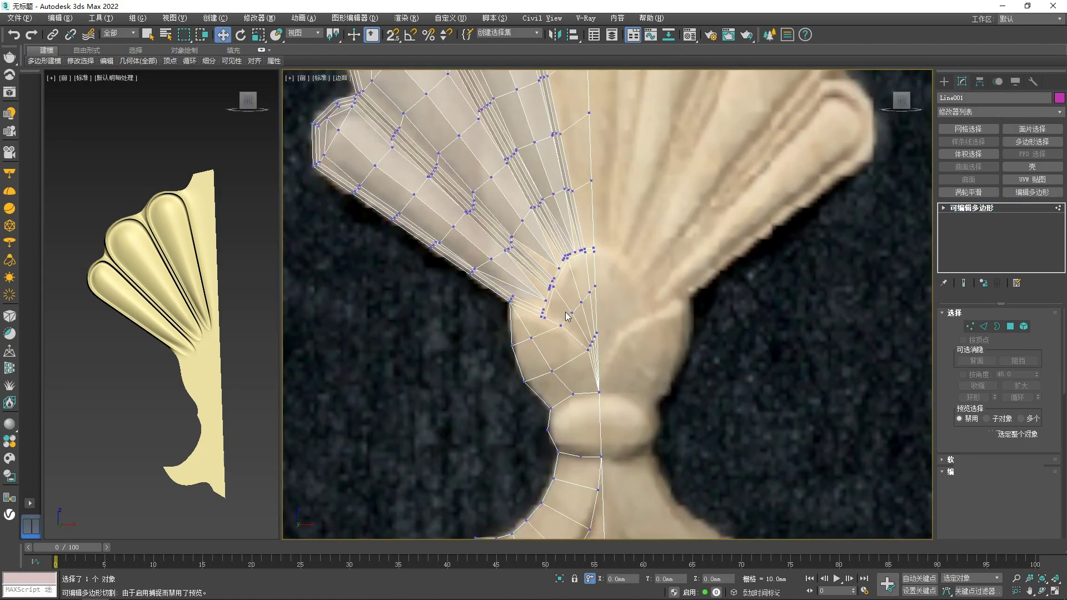
Offset the four vertices on the bud's upper inner rim by -5 mm in Y, undoing a first offset of -10 mm
{"action": "scroll", "coordinate": [568, 293], "scroll_direction": "up", "scroll_amount": 6}
{"action": "middle_click_drag", "start_coordinate": [553, 285], "coordinate": [545, 314]}
{"action": "scroll", "coordinate": [617, 300], "scroll_direction": "down", "scroll_amount": 2}
{"action": "scroll", "coordinate": [589, 218], "scroll_direction": "up", "scroll_amount": 2}
{"action": "key", "text": "1"}
{"action": "key", "text": "1"}
{"action": "left_click", "coordinate": [528, 324]}
{"action": "left_click", "coordinate": [568, 247], "text": "ctrl"}
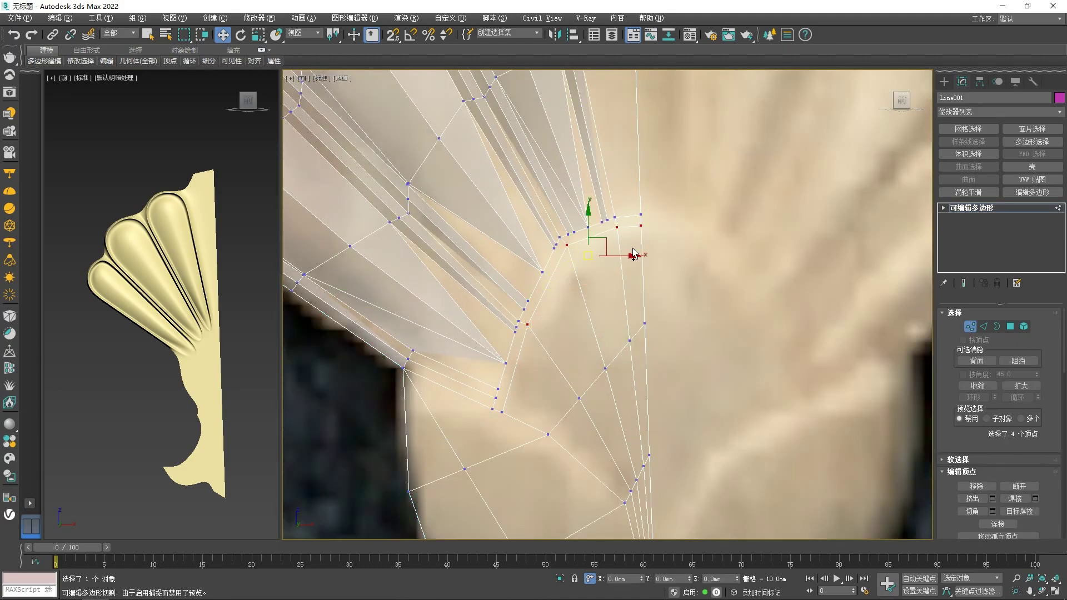
{"action": "scroll", "coordinate": [522, 370], "scroll_direction": "down", "scroll_amount": 8}
{"action": "scroll", "coordinate": [523, 360], "scroll_direction": "up", "scroll_amount": 7}
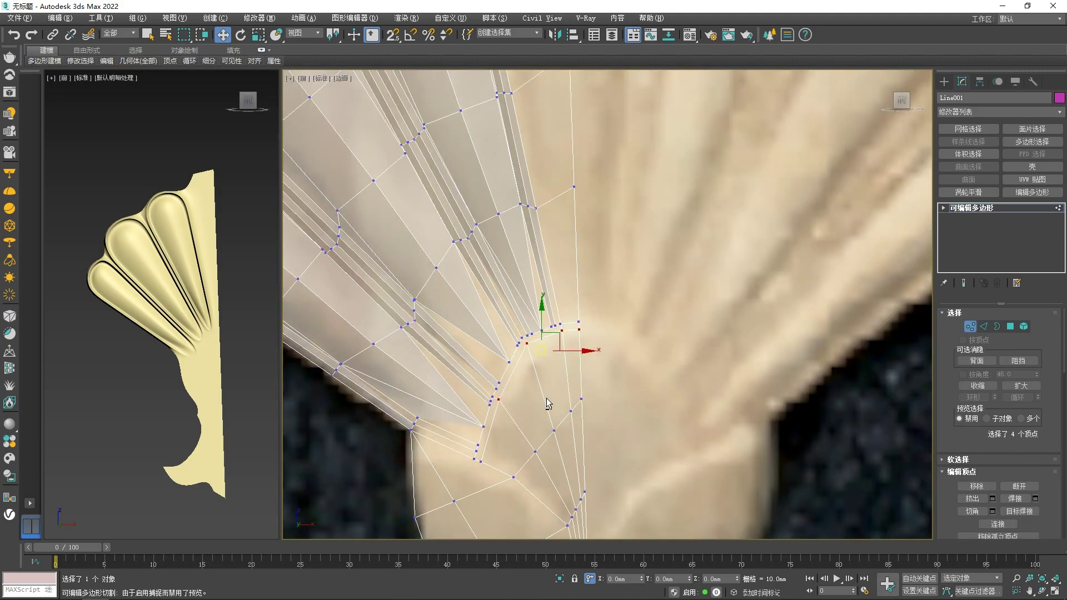
{"action": "middle_click_drag", "start_coordinate": [621, 447], "coordinate": [630, 563], "text": "alt"}
{"action": "type", "text": "-10"}
{"action": "key", "text": "Return"}
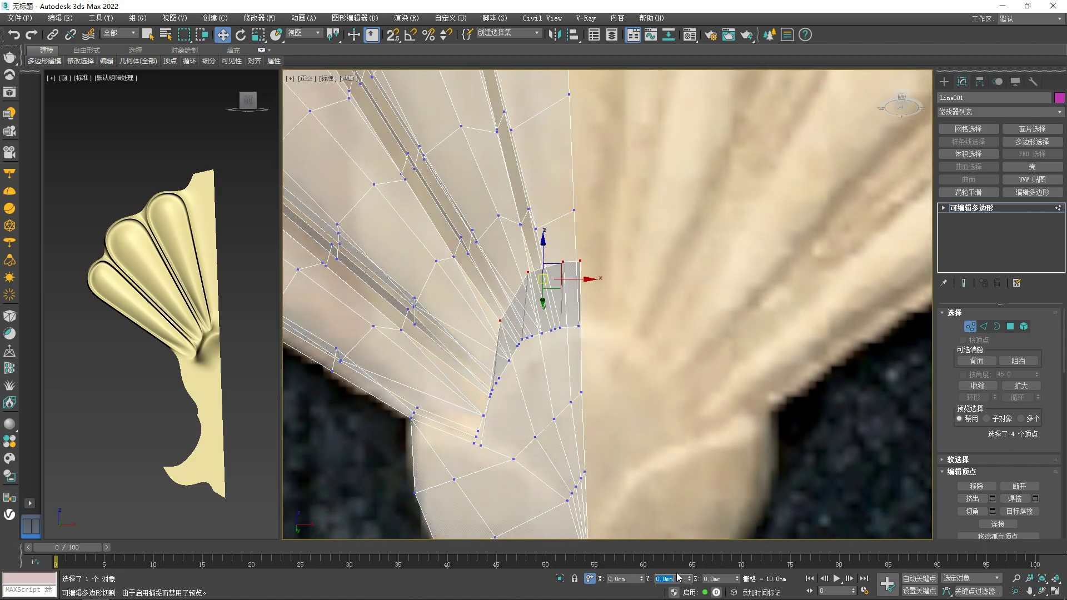
{"action": "key", "text": "ctrl+z"}
{"action": "type", "text": "-5"}
{"action": "key", "text": "Return"}
Offset the four vertices of the bud's upper cross row by -5 mm in Y and deselect them
{"action": "left_click_drag", "start_coordinate": [602, 445], "coordinate": [524, 382]}
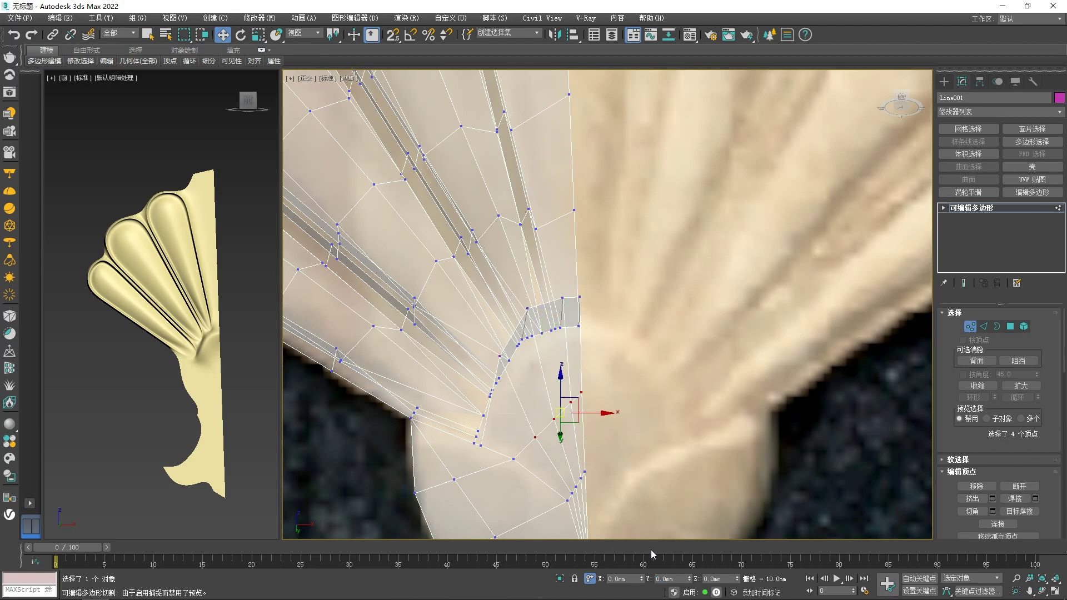
{"action": "type", "text": "-5"}
{"action": "key", "text": "Return"}
{"action": "left_click", "coordinate": [628, 425]}
Try to scale the four vertices on the bud's upper inner rim in the front view
{"action": "scroll", "coordinate": [600, 452], "scroll_direction": "down", "scroll_amount": 3}
{"action": "middle_click_drag", "start_coordinate": [606, 361], "coordinate": [609, 394], "text": "alt"}
{"action": "scroll", "coordinate": [564, 423], "scroll_direction": "up", "scroll_amount": 4}
{"action": "left_click", "coordinate": [545, 426]}
{"action": "left_click", "coordinate": [570, 377], "text": "ctrl"}
{"action": "left_click", "coordinate": [601, 364], "text": "ctrl"}
{"action": "left_click", "coordinate": [615, 363], "text": "ctrl"}
{"action": "key", "text": "f"}
{"action": "scroll", "coordinate": [568, 329], "scroll_direction": "down", "scroll_amount": 6}
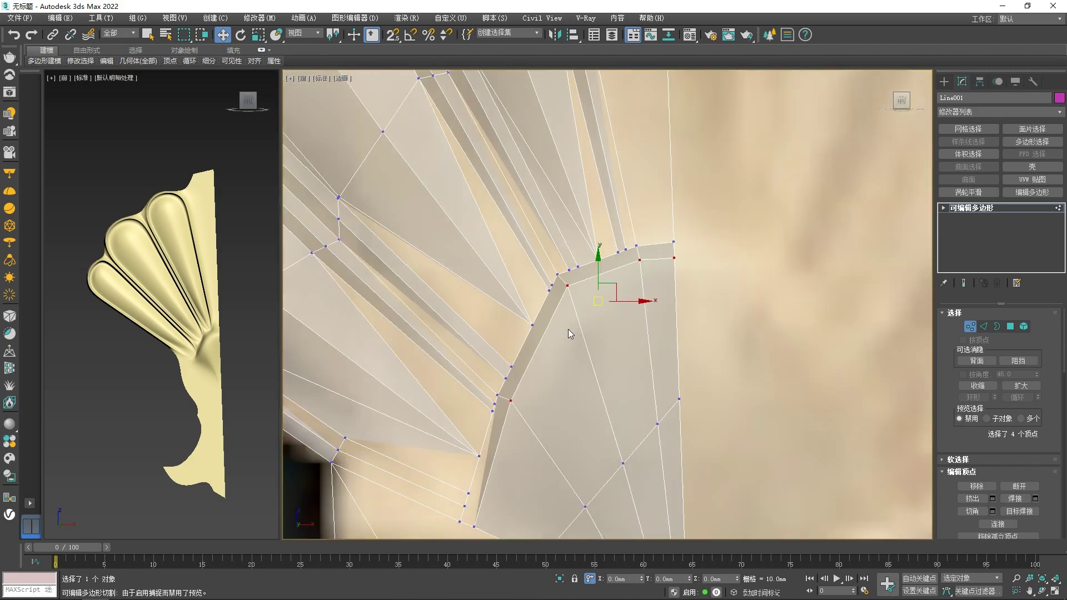
{"action": "key", "text": "r"}
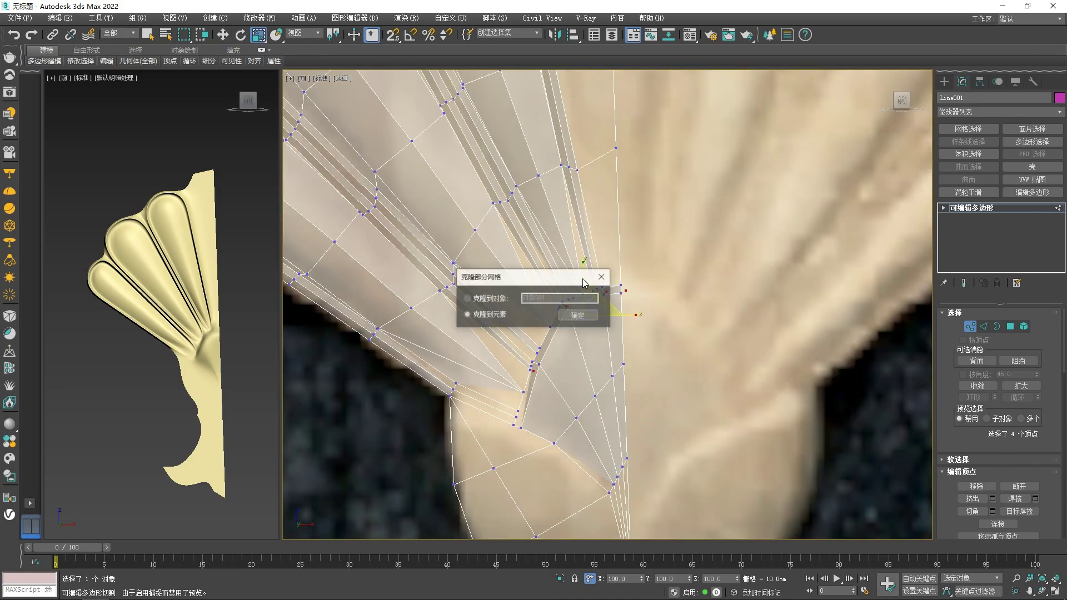
{"action": "left_click_drag", "start_coordinate": [600, 294], "coordinate": [556, 156]}
{"action": "key", "text": "ctrl+z"}
{"action": "left_click", "coordinate": [674, 337]}
{"action": "scroll", "coordinate": [675, 337], "scroll_direction": "down", "scroll_amount": 5}
{"action": "middle_click_drag", "start_coordinate": [674, 336], "coordinate": [703, 340]}
{"action": "scroll", "coordinate": [811, 263], "scroll_direction": "up", "scroll_amount": 4}
{"action": "scroll", "coordinate": [585, 349], "scroll_direction": "down", "scroll_amount": 4}
{"action": "scroll", "coordinate": [553, 348], "scroll_direction": "up", "scroll_amount": 5}
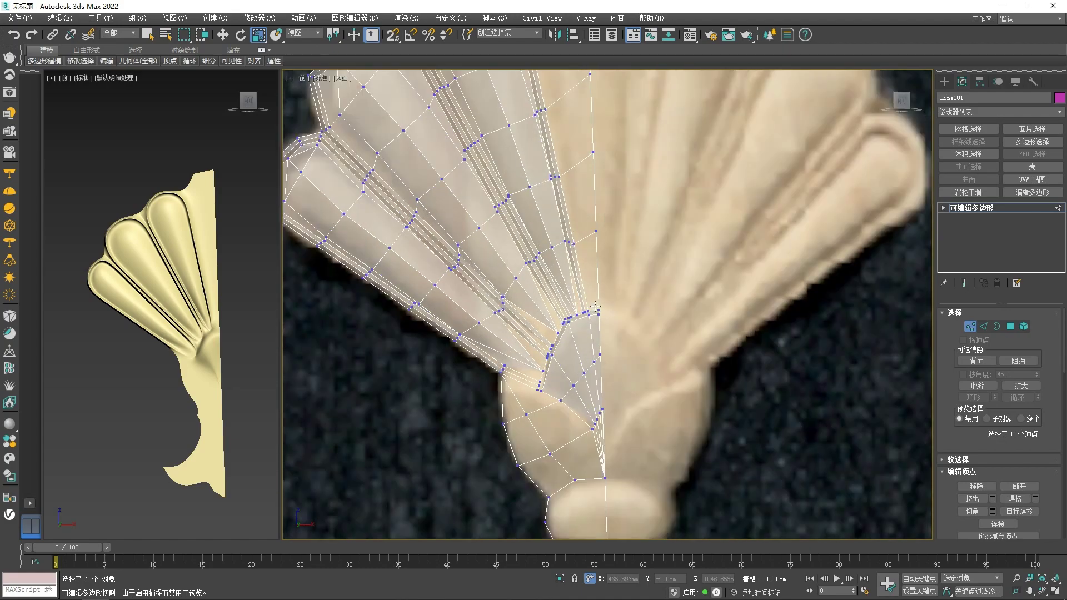
Pull the vertices of the hidden band around the bud's upper rim outward beneath the lobes in the front view
{"action": "left_click", "coordinate": [537, 396]}
{"action": "key", "text": "w"}
{"action": "left_click", "coordinate": [567, 329]}
{"action": "left_click", "coordinate": [608, 315], "text": "ctrl"}
{"action": "left_click_drag", "start_coordinate": [614, 300], "coordinate": [615, 246]}
{"action": "left_click", "coordinate": [535, 393]}
{"action": "left_click_drag", "start_coordinate": [553, 378], "coordinate": [500, 363]}
{"action": "left_click_drag", "start_coordinate": [568, 272], "coordinate": [528, 284]}
{"action": "left_click_drag", "start_coordinate": [606, 259], "coordinate": [600, 254]}
{"action": "left_click_drag", "start_coordinate": [529, 283], "coordinate": [542, 268]}
{"action": "mouse_move", "coordinate": [482, 379]}
{"action": "left_mouse_down"}
{"action": "mouse_move", "coordinate": [481, 360]}
{"action": "mouse_move", "coordinate": [469, 360]}
{"action": "mouse_move", "coordinate": [475, 379]}
{"action": "left_mouse_up"}
{"action": "left_click", "coordinate": [652, 408]}
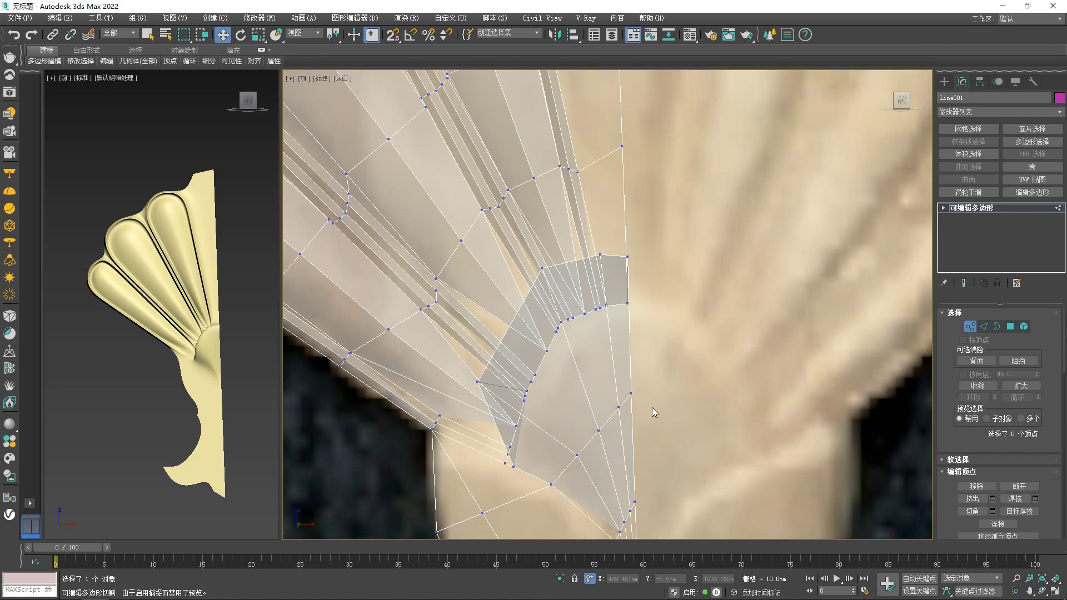
{"action": "scroll", "coordinate": [622, 356], "scroll_direction": "down", "scroll_amount": 4}
{"action": "scroll", "coordinate": [569, 424], "scroll_direction": "up", "scroll_amount": 4}
{"action": "key", "text": "1"}
{"action": "key", "text": "1"}
{"action": "scroll", "coordinate": [535, 413], "scroll_direction": "down", "scroll_amount": 4}
Try to offset the seven vertices of the leaf below the bud by -10 mm in Y
{"action": "left_click", "coordinate": [534, 418]}
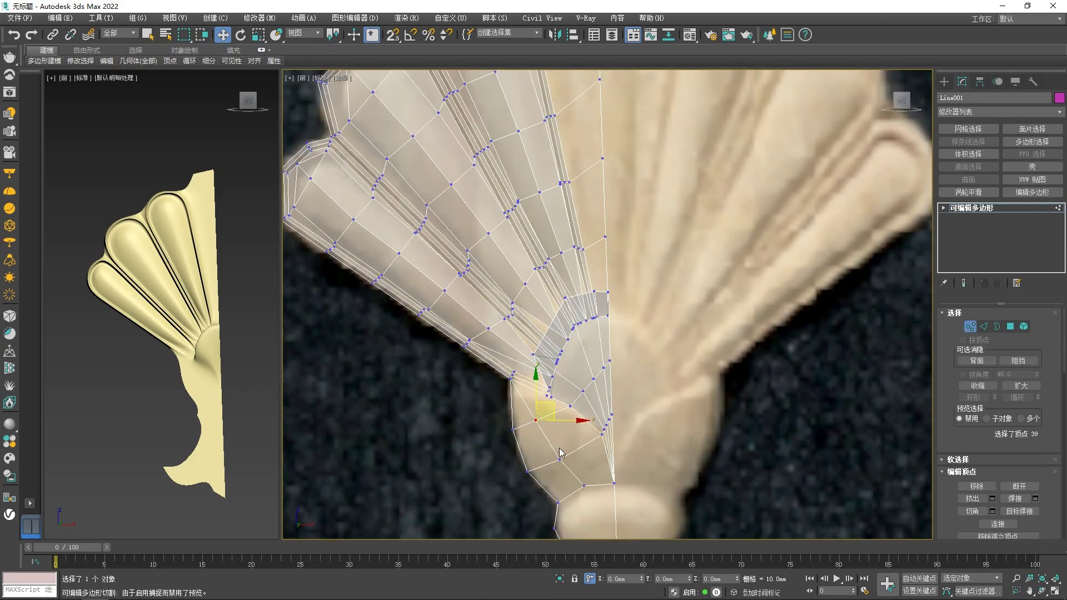
{"action": "left_click", "coordinate": [527, 391]}
{"action": "scroll", "coordinate": [525, 389], "scroll_direction": "up", "scroll_amount": 4}
{"action": "left_click", "coordinate": [496, 366]}
{"action": "left_click", "coordinate": [615, 421], "text": "ctrl"}
{"action": "left_click", "coordinate": [500, 468], "text": "ctrl"}
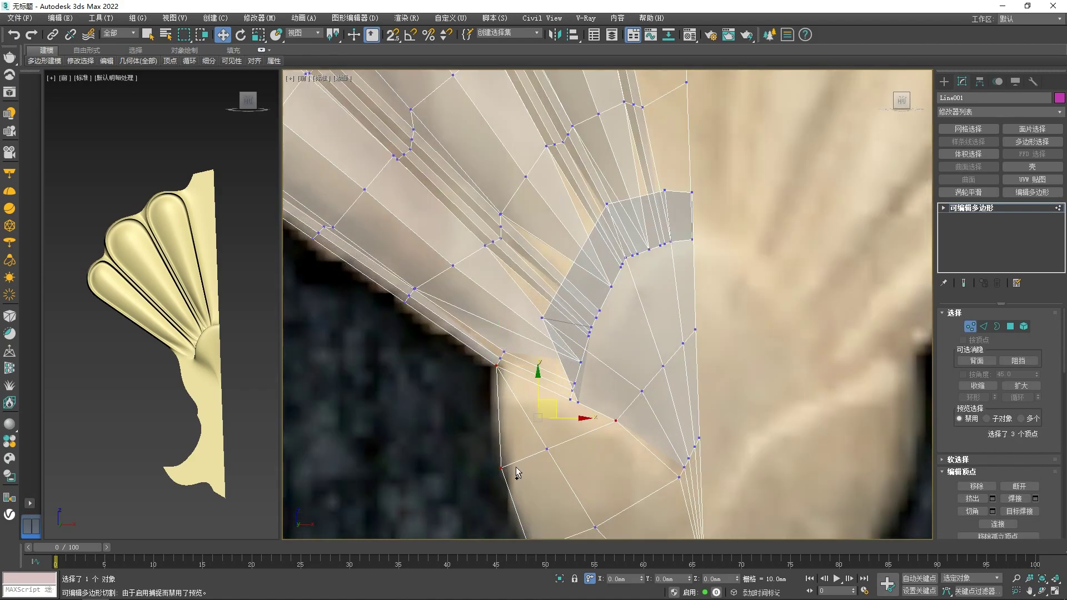
{"action": "scroll", "coordinate": [509, 311], "scroll_direction": "down", "scroll_amount": 4}
{"action": "scroll", "coordinate": [545, 430], "scroll_direction": "up", "scroll_amount": 2}
{"action": "left_click_drag", "start_coordinate": [557, 440], "coordinate": [496, 370]}
{"action": "scroll", "coordinate": [547, 395], "scroll_direction": "down", "scroll_amount": 4}
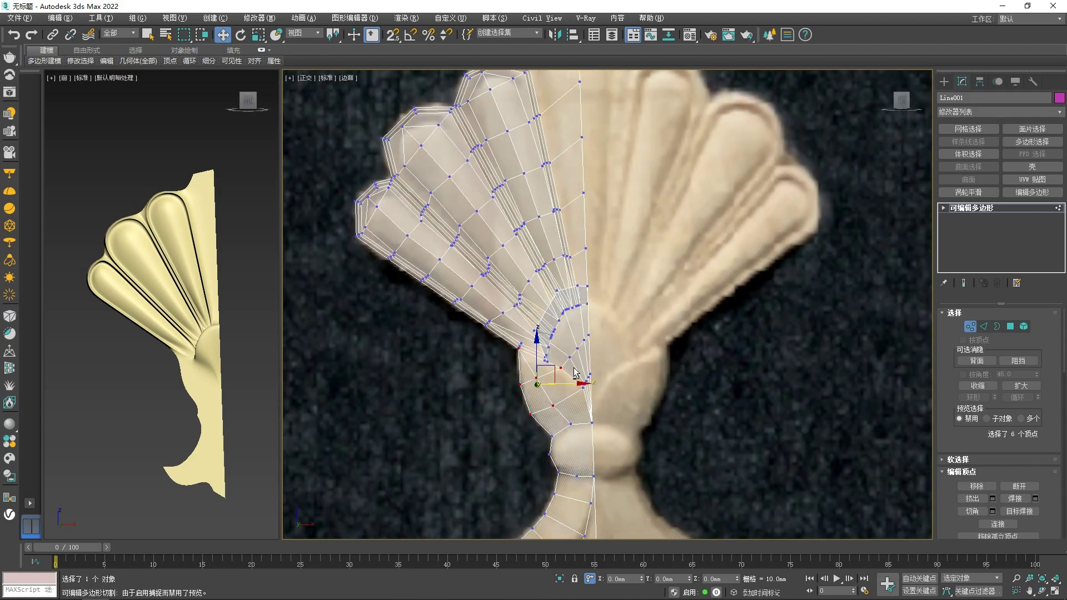
{"action": "middle_click_drag", "start_coordinate": [573, 371], "coordinate": [576, 351], "text": "alt"}
{"action": "middle_click_drag", "start_coordinate": [615, 399], "coordinate": [578, 352], "text": "alt"}
{"action": "scroll", "coordinate": [582, 402], "scroll_direction": "up", "scroll_amount": 4}
{"action": "left_click", "coordinate": [588, 386], "text": "ctrl"}
{"action": "type", "text": "-10"}
{"action": "key", "text": "Return"}
Try to offset the vertex at the lower outer end of the bud's rim by -10 mm in Y, undoing the first try
{"action": "scroll", "coordinate": [550, 278], "scroll_direction": "up", "scroll_amount": 4}
{"action": "middle_click_drag", "start_coordinate": [550, 278], "coordinate": [534, 296], "text": "alt"}
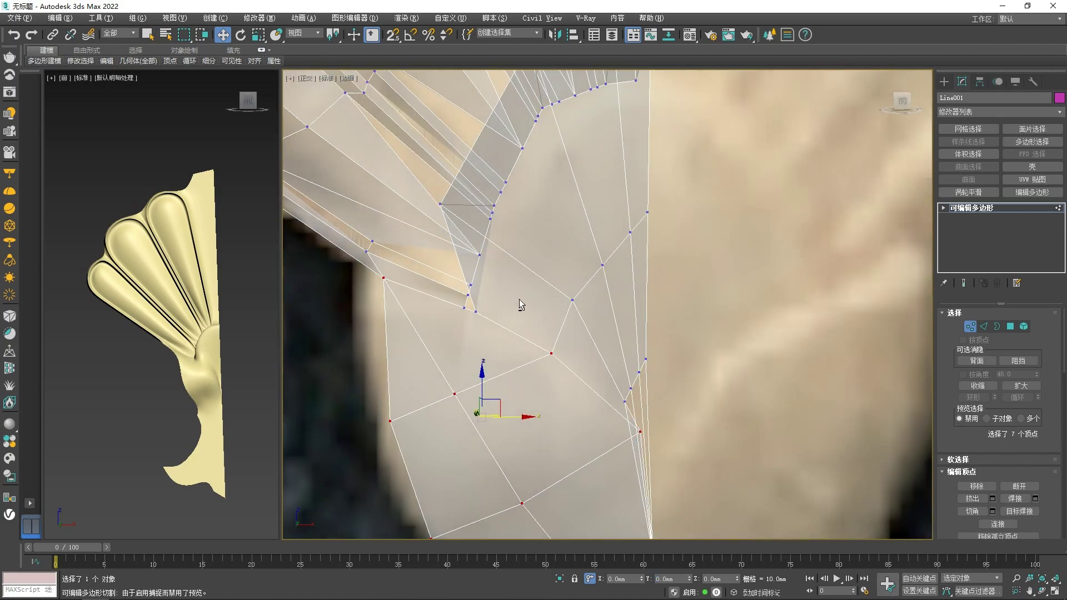
{"action": "scroll", "coordinate": [500, 304], "scroll_direction": "up", "scroll_amount": 4}
{"action": "left_click", "coordinate": [453, 322]}
{"action": "double_click", "coordinate": [674, 578]}
{"action": "type", "text": "-10"}
{"action": "key", "text": "Return"}
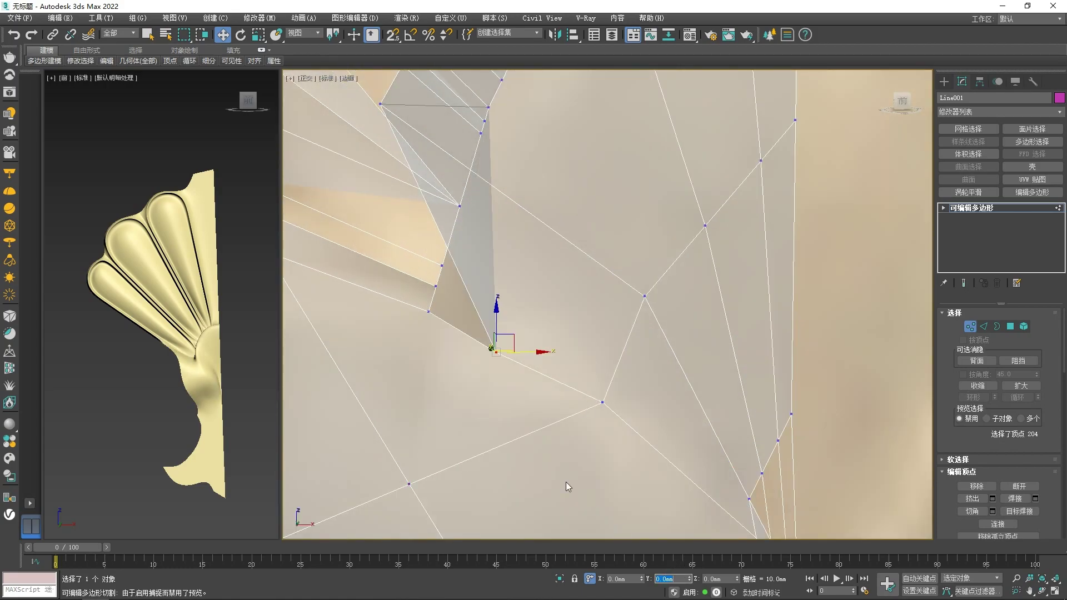
{"action": "key", "text": "ctrl+z"}
{"action": "middle_click_drag", "start_coordinate": [548, 418], "coordinate": [549, 369], "text": "alt"}
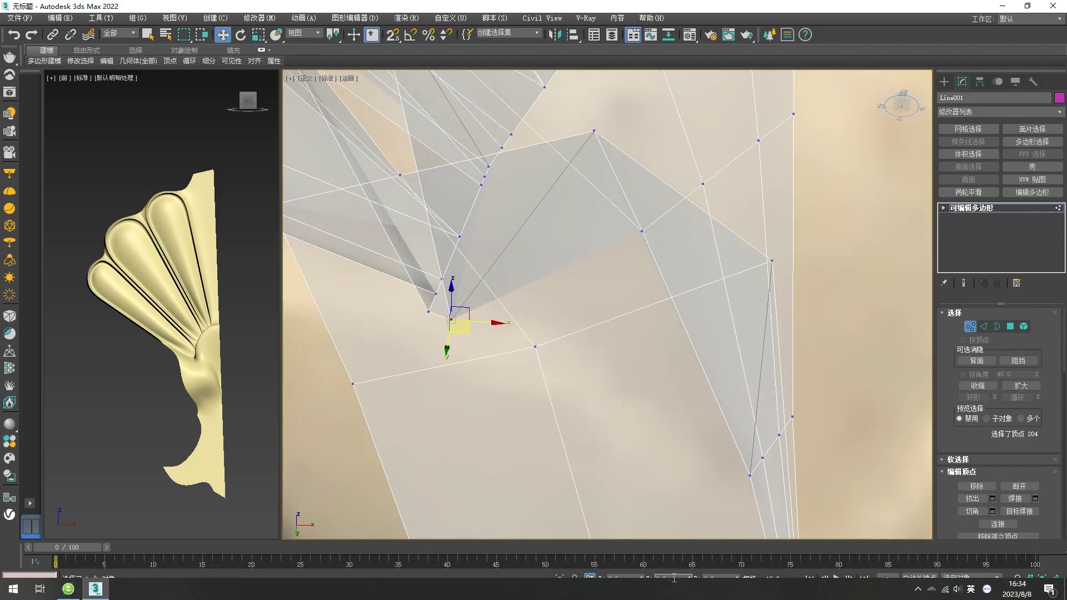
{"action": "type", "text": "-10"}
{"action": "key", "text": "Return"}
{"action": "middle_click_drag", "start_coordinate": [593, 459], "coordinate": [623, 350], "text": "alt"}
{"action": "key", "text": "f"}
{"action": "scroll", "coordinate": [618, 347], "scroll_direction": "down", "scroll_amount": 4}
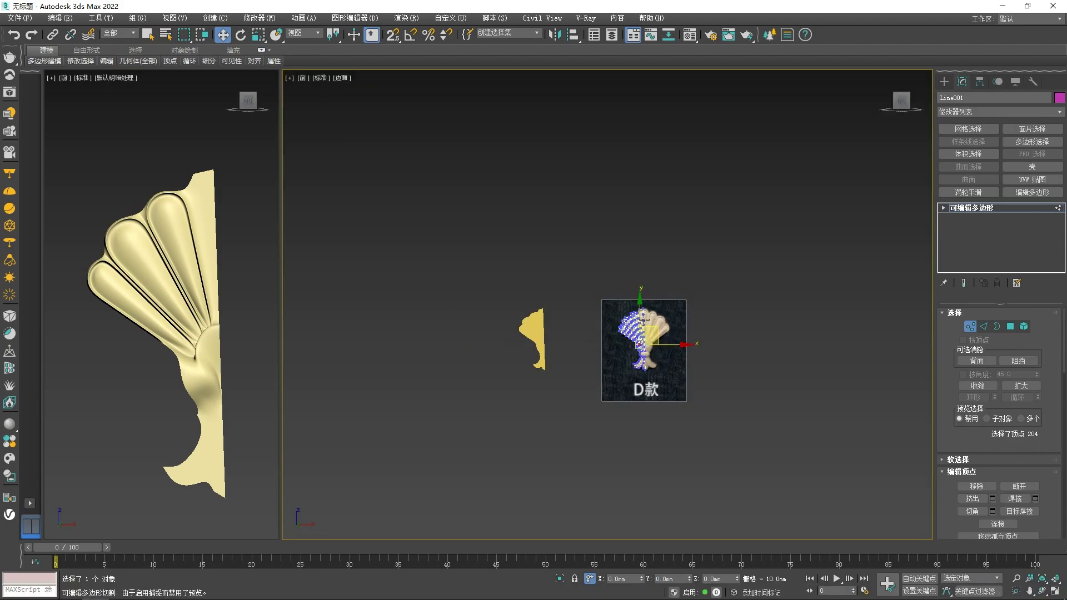
Try to offset the two neighbouring vertices at the lower outer end of the bud's rim in Y
{"action": "scroll", "coordinate": [618, 344], "scroll_direction": "up", "scroll_amount": 12}
{"action": "scroll", "coordinate": [617, 345], "scroll_direction": "up", "scroll_amount": 5}
{"action": "scroll", "coordinate": [609, 325], "scroll_direction": "up", "scroll_amount": 4}
{"action": "left_click", "coordinate": [595, 323]}
{"action": "middle_click_drag", "start_coordinate": [611, 346], "coordinate": [652, 352], "text": "alt"}
{"action": "key", "text": "Return"}
{"action": "scroll", "coordinate": [652, 353], "scroll_direction": "down", "scroll_amount": 4}
{"action": "middle_click_drag", "start_coordinate": [689, 316], "coordinate": [614, 276], "text": "alt"}
{"action": "key", "text": "ctrl+z"}
{"action": "scroll", "coordinate": [589, 309], "scroll_direction": "up", "scroll_amount": 6}
{"action": "left_click", "coordinate": [538, 301], "text": "ctrl"}
{"action": "scroll", "coordinate": [580, 301], "scroll_direction": "down", "scroll_amount": 5}
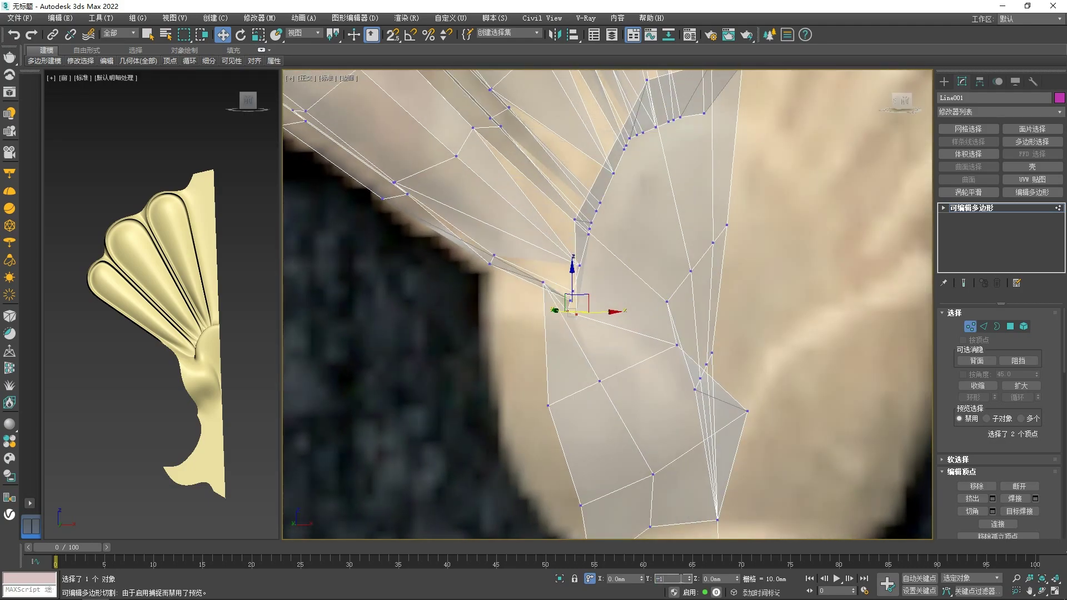
{"action": "middle_click_drag", "start_coordinate": [577, 348], "coordinate": [666, 398], "text": "alt"}
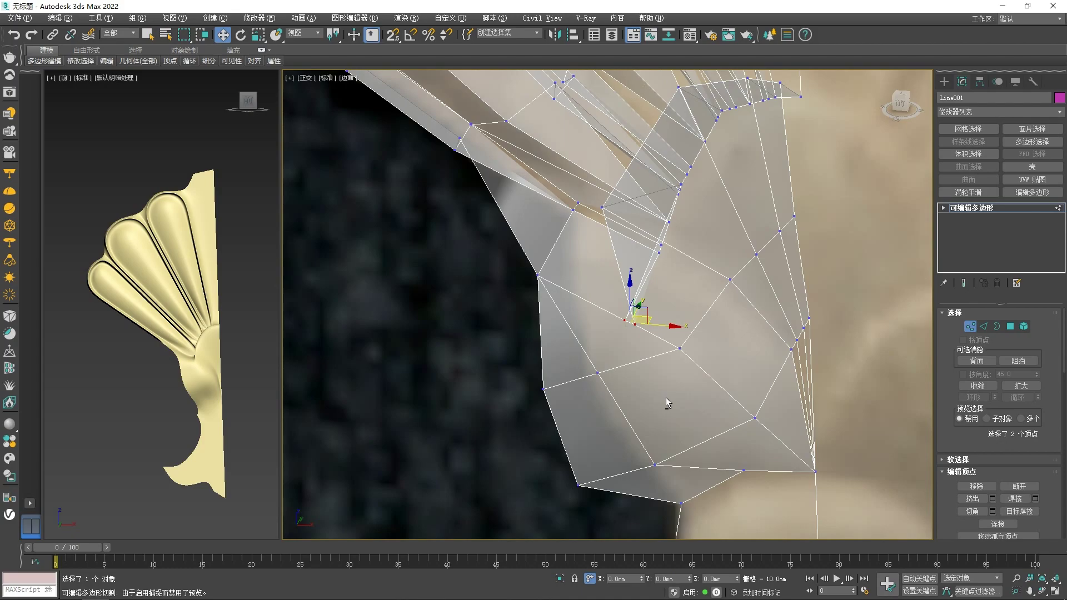
Undo the Y offsets of the bud's rim end and of the leaf vertices below it
{"action": "scroll", "coordinate": [678, 391], "scroll_direction": "down", "scroll_amount": 8}
{"action": "key", "text": "ctrl+z"}
{"action": "key", "text": "ctrl+z"}
{"action": "key", "text": "ctrl+z"}
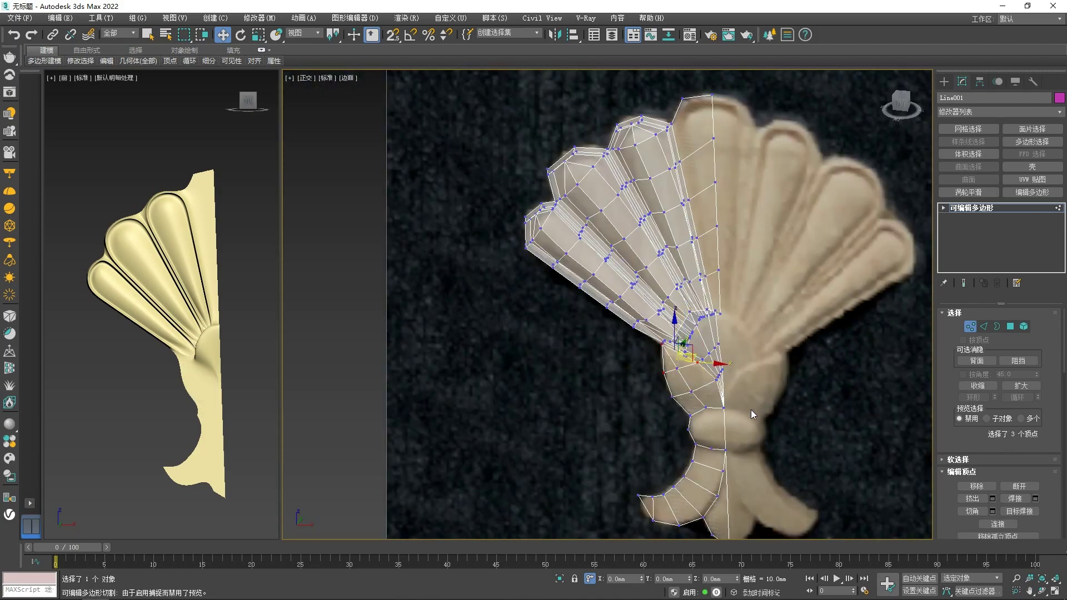
Cut a new edge across the top of the leaf, parallel to the bud's lower rim, and end the Cut command
{"action": "middle_click_drag", "start_coordinate": [751, 409], "coordinate": [739, 328], "text": "alt"}
{"action": "scroll", "coordinate": [692, 361], "scroll_direction": "up", "scroll_amount": 5}
{"action": "left_click", "coordinate": [669, 364]}
{"action": "scroll", "coordinate": [669, 364], "scroll_direction": "up", "scroll_amount": 3}
{"action": "left_click", "coordinate": [713, 356]}
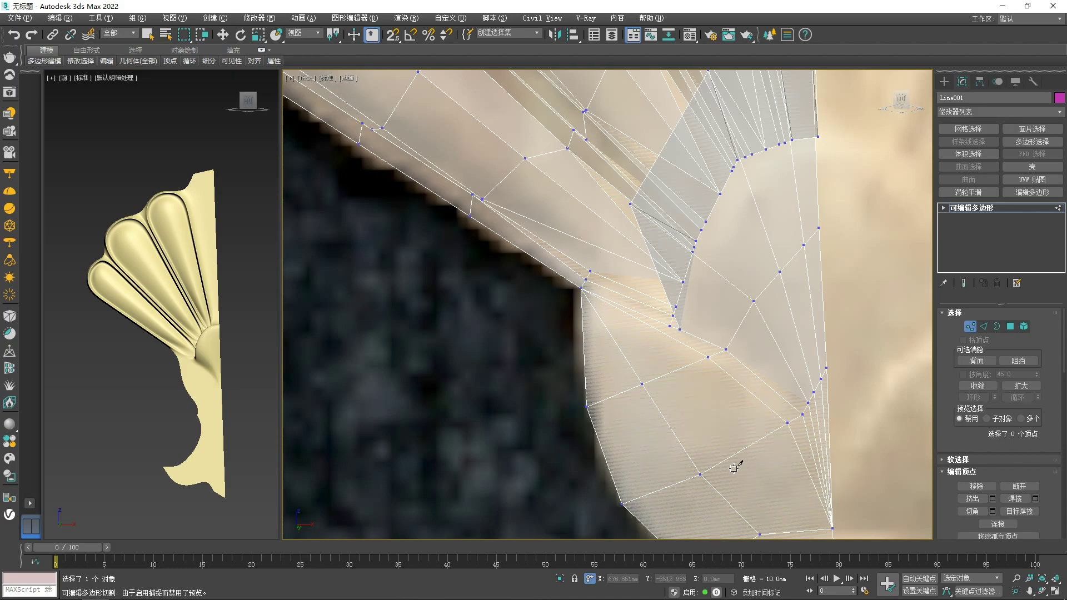
{"action": "scroll", "coordinate": [739, 469], "scroll_direction": "down", "scroll_amount": 4}
{"action": "right_click", "coordinate": [703, 450]}
Offset the seven vertices of the leaf below the new cut edge by -4 mm in Y
{"action": "scroll", "coordinate": [721, 439], "scroll_direction": "up", "scroll_amount": 2}
{"action": "left_click", "coordinate": [717, 395]}
{"action": "left_click", "coordinate": [773, 442], "text": "ctrl"}
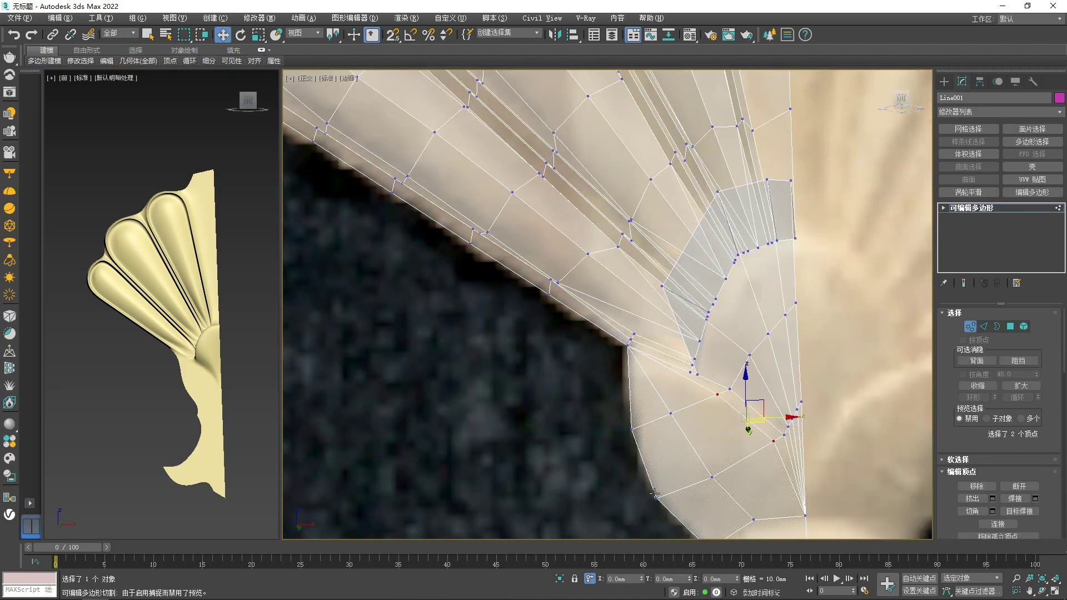
{"action": "left_click", "coordinate": [630, 353], "text": "ctrl"}
{"action": "scroll", "coordinate": [630, 356], "scroll_direction": "down", "scroll_amount": 5}
{"action": "scroll", "coordinate": [621, 416], "scroll_direction": "up", "scroll_amount": 2}
{"action": "left_click", "coordinate": [621, 448], "text": "ctrl"}
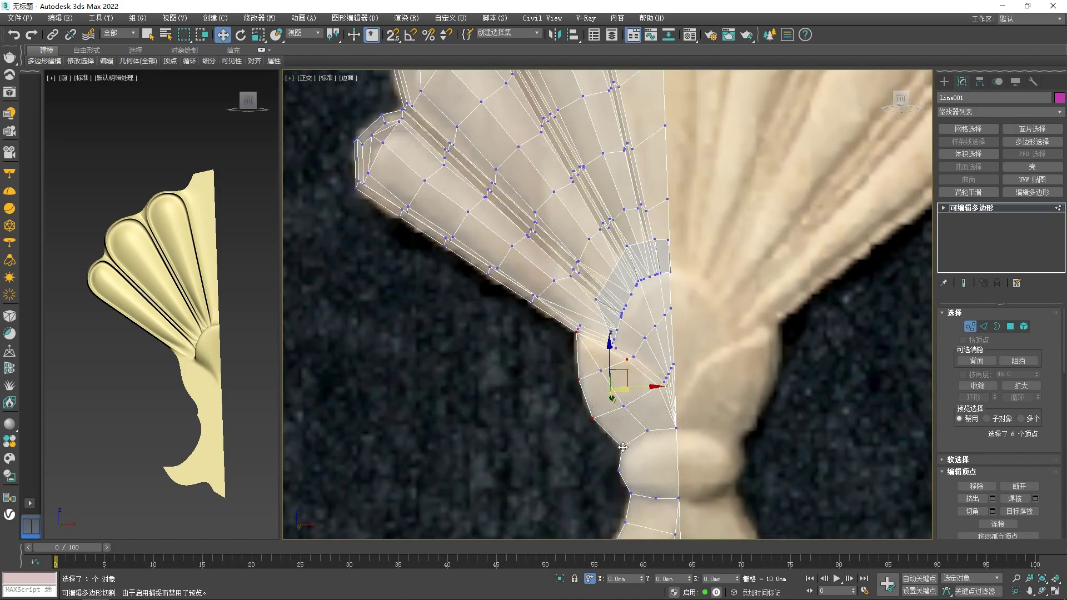
{"action": "middle_click_drag", "start_coordinate": [667, 425], "coordinate": [716, 494], "text": "alt"}
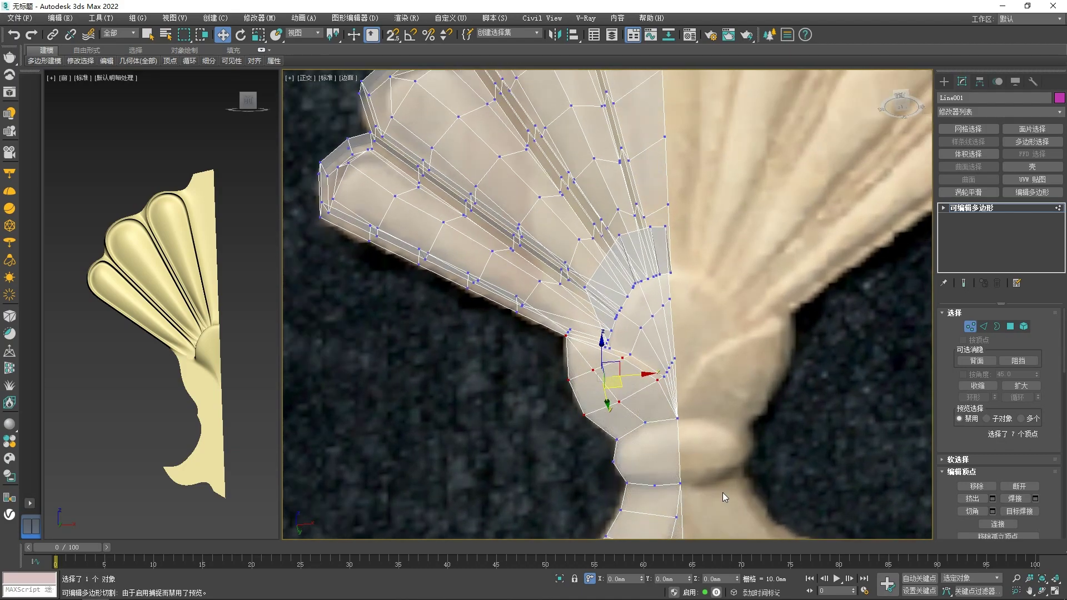
{"action": "left_click", "coordinate": [674, 578]}
{"action": "type", "text": "-4"}
{"action": "key", "text": "Return"}
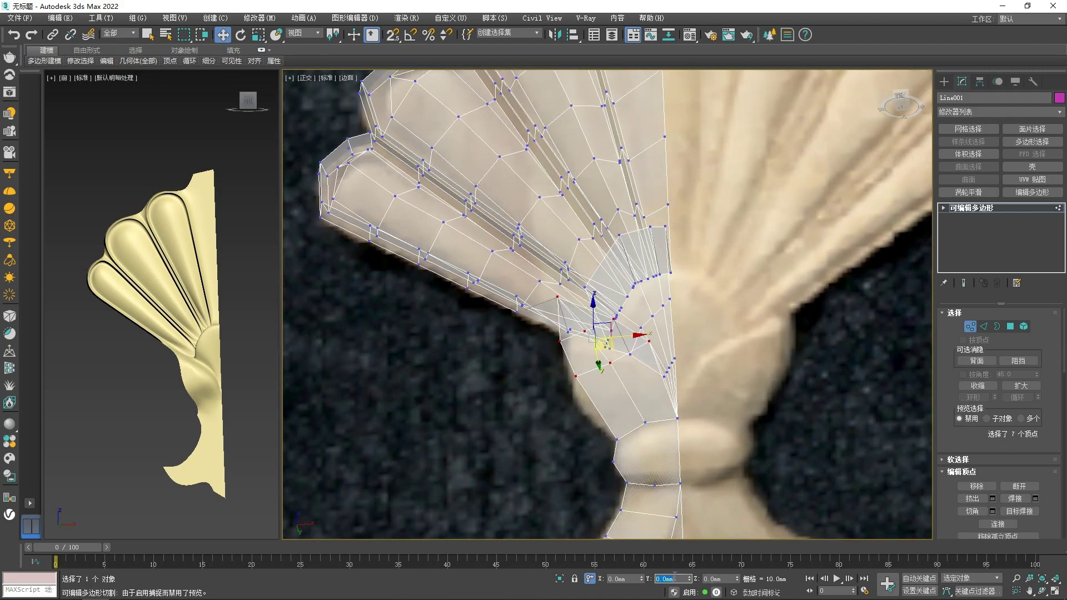
Chamfer the crease edge along the leaf's top by 0.5 mm with one segment, undoing a first attempt
{"action": "scroll", "coordinate": [694, 378], "scroll_direction": "up", "scroll_amount": 5}
{"action": "key", "text": "2"}
{"action": "left_click", "coordinate": [609, 282]}
{"action": "scroll", "coordinate": [643, 346], "scroll_direction": "down", "scroll_amount": 2}
{"action": "right_click", "coordinate": [667, 363]}
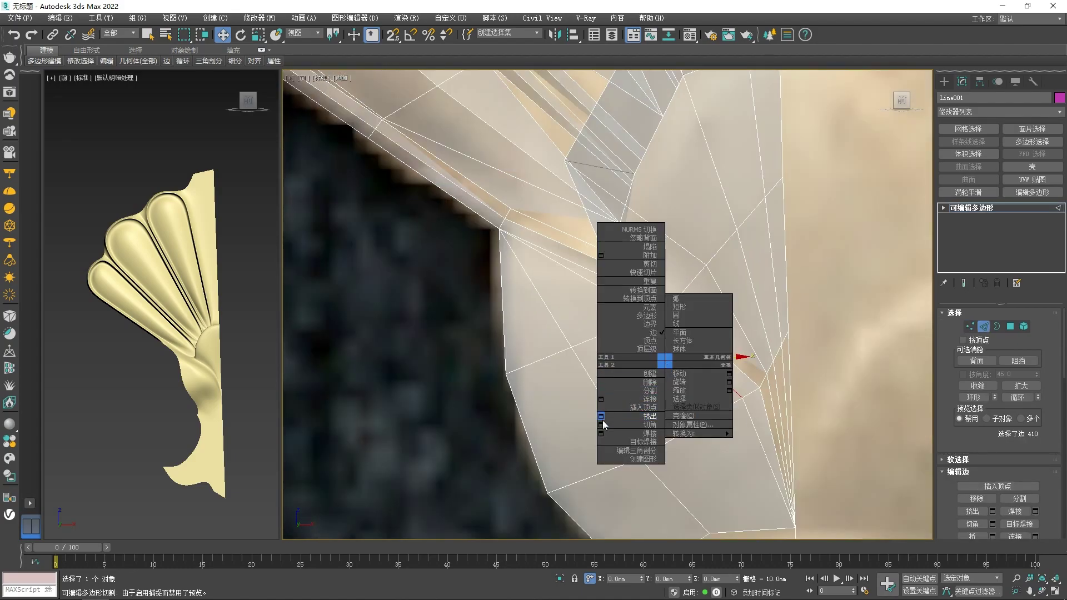
{"action": "left_click", "coordinate": [600, 420]}
{"action": "left_click", "coordinate": [614, 423]}
{"action": "right_click", "coordinate": [660, 371]}
{"action": "key", "text": "ctrl+z"}
{"action": "right_click", "coordinate": [617, 402]}
{"action": "left_click", "coordinate": [578, 453]}
{"action": "type", "text": "0.5"}
{"action": "key", "text": "Return"}
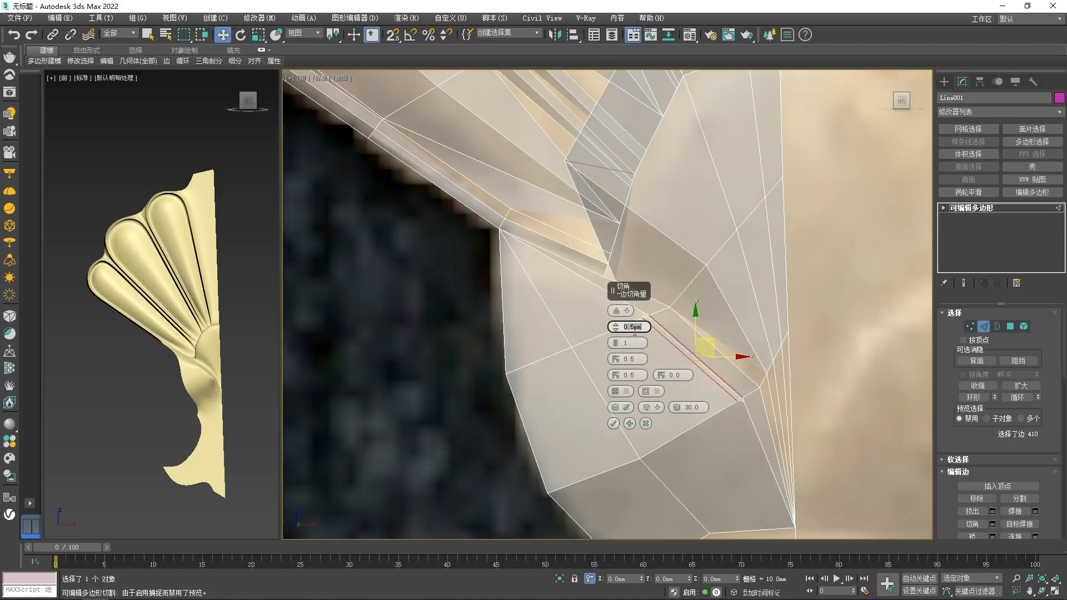
{"action": "left_click", "coordinate": [614, 423]}
Target-weld the chamfer's outer end vertex to the leaf's outer upper corner and end the command
{"action": "key", "text": "1"}
{"action": "right_click", "coordinate": [635, 314]}
{"action": "left_click", "coordinate": [605, 346]}
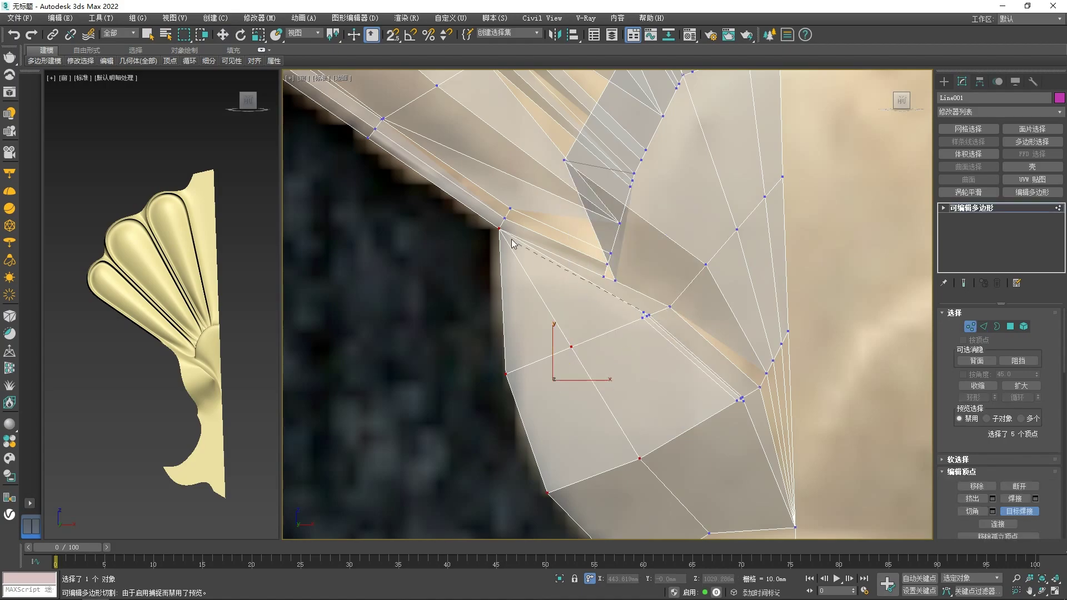
{"action": "scroll", "coordinate": [681, 414], "scroll_direction": "down", "scroll_amount": 3}
{"action": "right_click", "coordinate": [663, 359]}
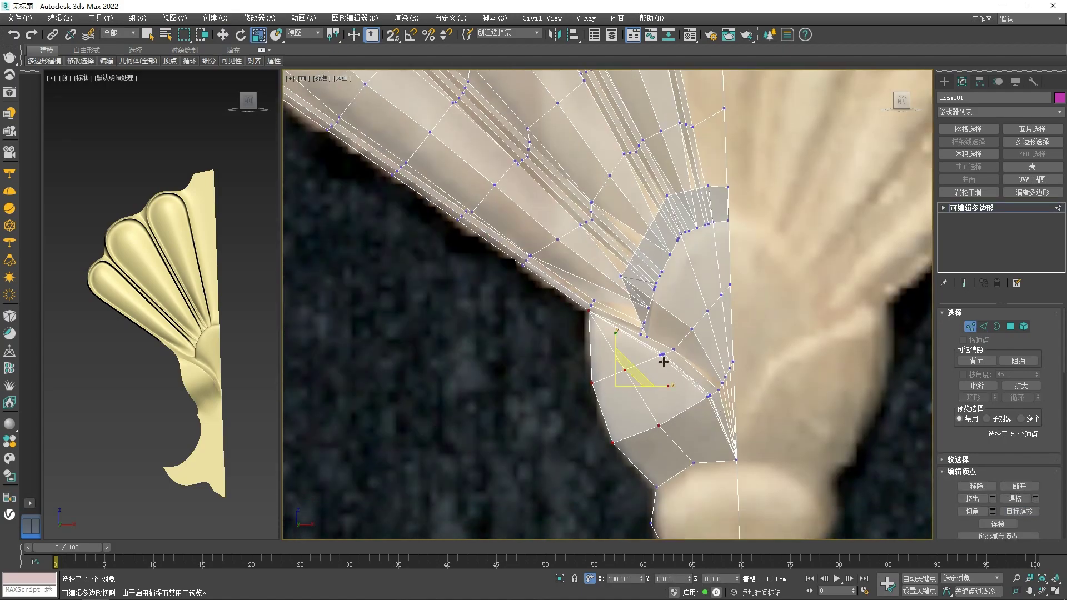
Move the vertices of the chamfered crease closer to the bud's lower rim
{"action": "scroll", "coordinate": [663, 354], "scroll_direction": "up", "scroll_amount": 7}
{"action": "key", "text": "1"}
{"action": "key", "text": "1"}
{"action": "key", "text": "1"}
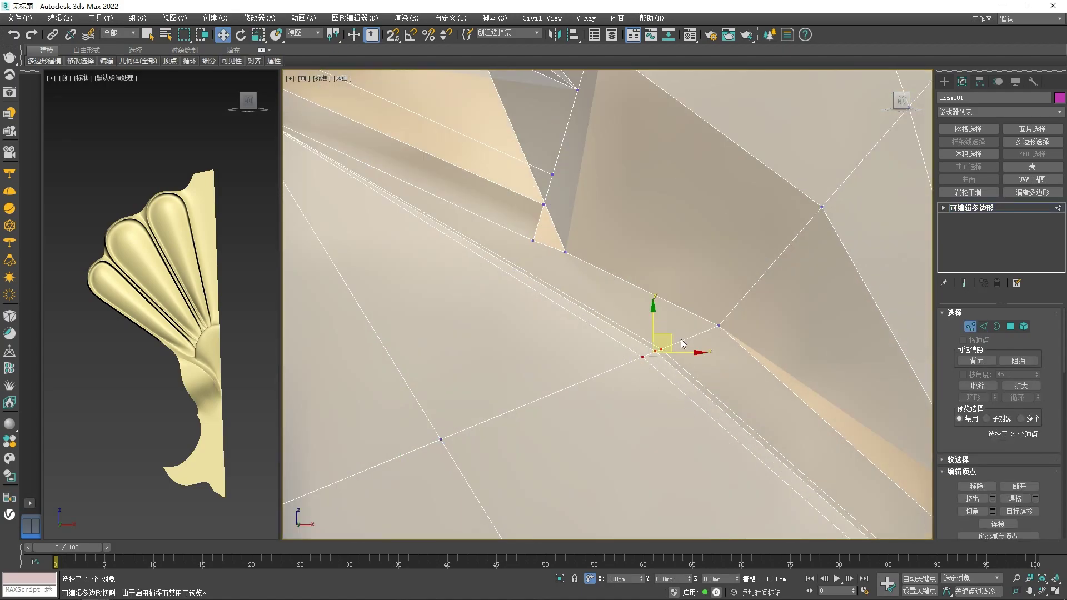
{"action": "scroll", "coordinate": [681, 339], "scroll_direction": "down", "scroll_amount": 3}
{"action": "left_click_drag", "start_coordinate": [741, 457], "coordinate": [740, 455]}
{"action": "left_click_drag", "start_coordinate": [774, 452], "coordinate": [811, 424]}
{"action": "left_click_drag", "start_coordinate": [688, 391], "coordinate": [664, 316]}
{"action": "scroll", "coordinate": [683, 323], "scroll_direction": "up", "scroll_amount": 5}
{"action": "scroll", "coordinate": [643, 338], "scroll_direction": "down", "scroll_amount": 6}
Offset the leaf's outer upper corner vertex by 1 mm in Y three times and deselect it
{"action": "middle_click_drag", "start_coordinate": [579, 317], "coordinate": [527, 300], "text": "alt"}
{"action": "scroll", "coordinate": [521, 281], "scroll_direction": "up", "scroll_amount": 3}
{"action": "left_click_drag", "start_coordinate": [519, 279], "coordinate": [564, 338]}
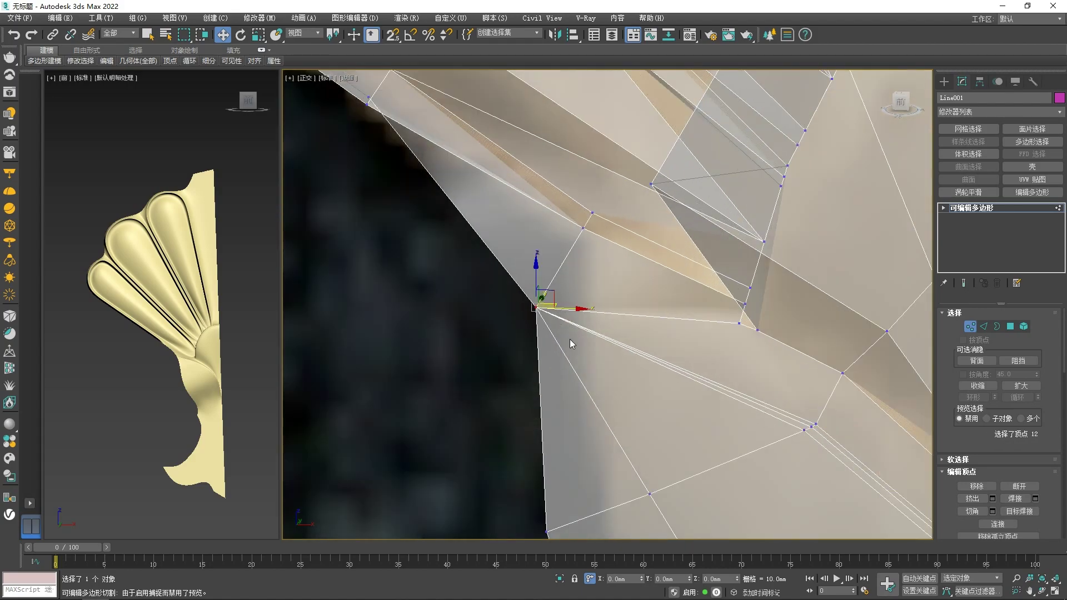
{"action": "middle_click_drag", "start_coordinate": [564, 338], "coordinate": [666, 534], "text": "alt"}
{"action": "type", "text": "1"}
{"action": "key", "text": "Return"}
{"action": "type", "text": "1"}
{"action": "key", "text": "Return"}
{"action": "type", "text": "1"}
{"action": "key", "text": "Return"}
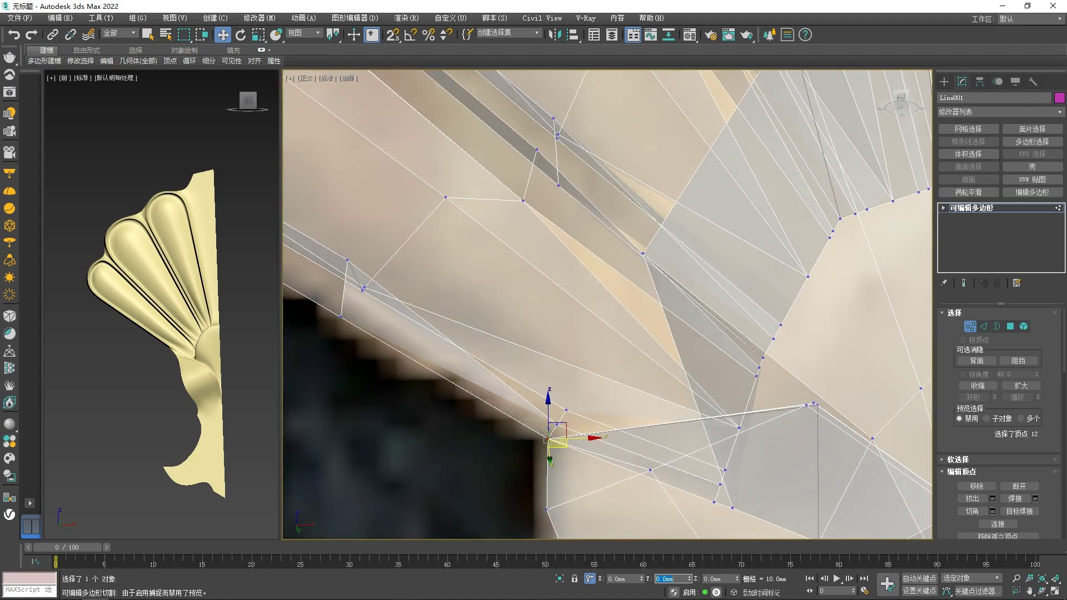
{"action": "scroll", "coordinate": [604, 480], "scroll_direction": "down", "scroll_amount": 8}
{"action": "key", "text": "f"}
{"action": "left_click", "coordinate": [744, 474]}
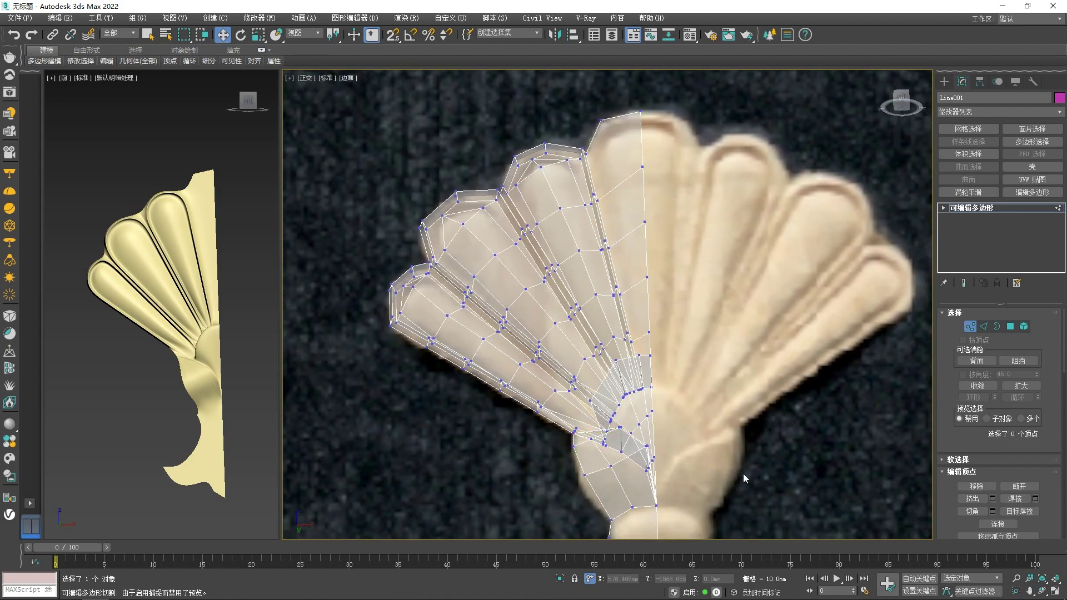
Chamfer the lengthwise edge in the middle of the leaf, between its two inner vertices, with one segment
{"action": "scroll", "coordinate": [653, 347], "scroll_direction": "up", "scroll_amount": 10}
{"action": "scroll", "coordinate": [652, 348], "scroll_direction": "down", "scroll_amount": 8}
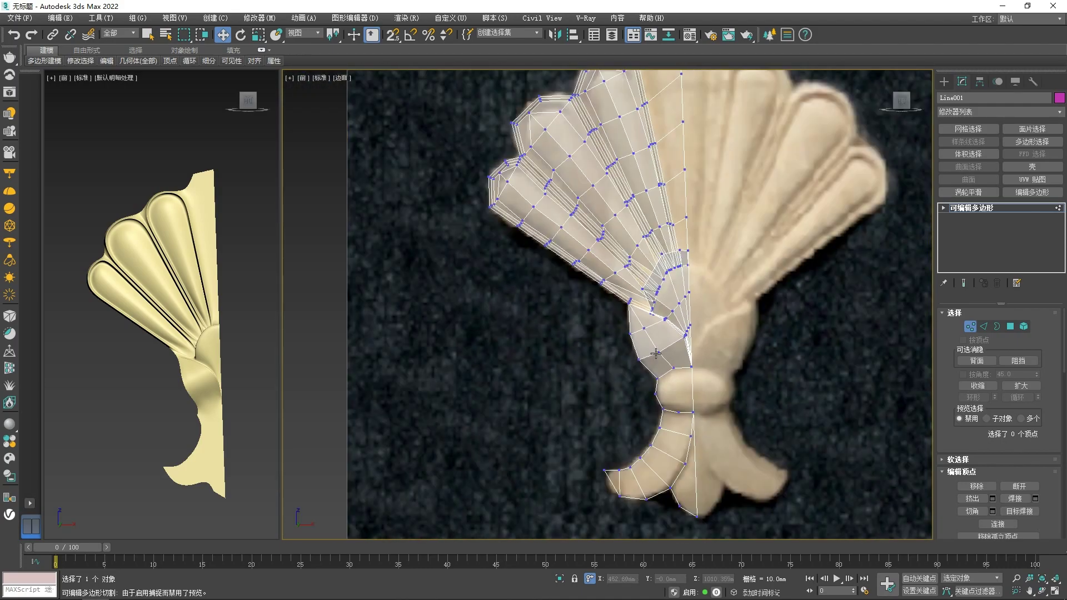
{"action": "scroll", "coordinate": [655, 356], "scroll_direction": "up", "scroll_amount": 8}
{"action": "left_click", "coordinate": [658, 375]}
{"action": "left_click", "coordinate": [617, 309], "text": "ctrl"}
{"action": "key", "text": "2"}
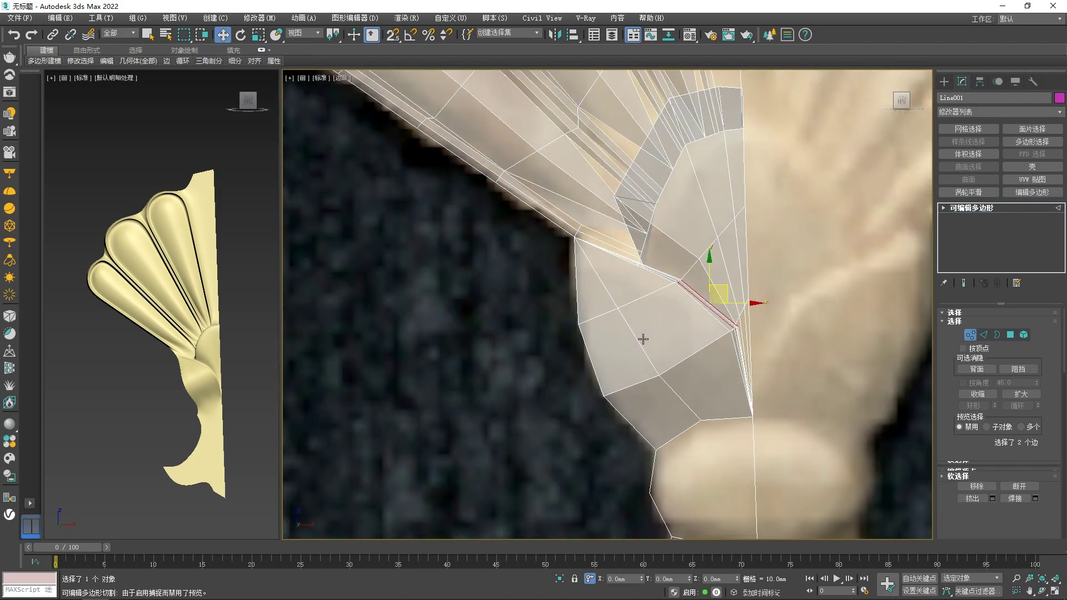
{"action": "left_click", "coordinate": [641, 340]}
{"action": "right_click", "coordinate": [653, 326]}
{"action": "left_click", "coordinate": [589, 390]}
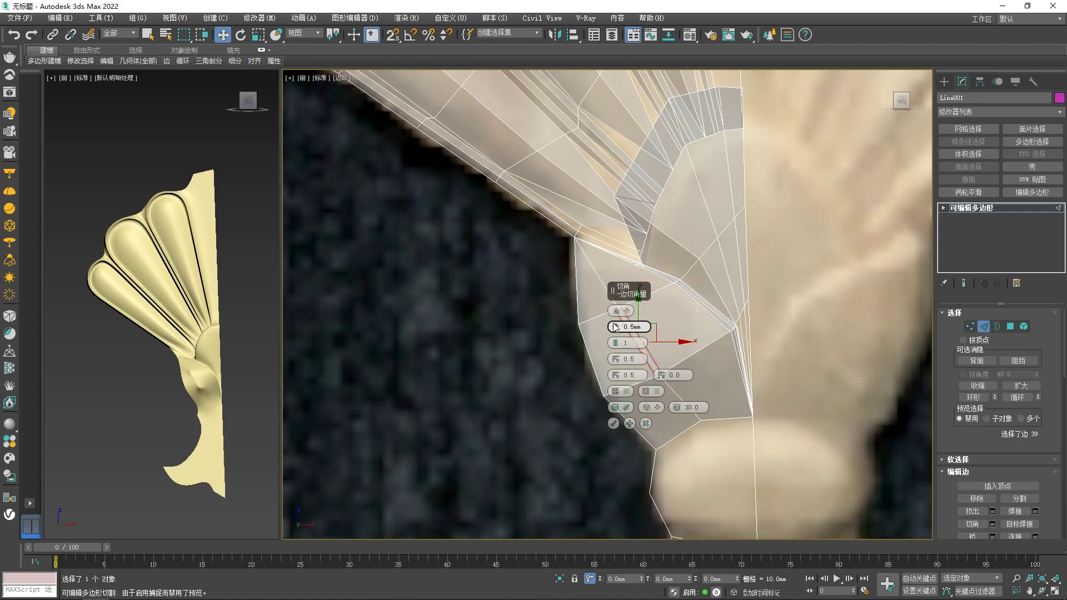
{"action": "left_click_drag", "start_coordinate": [618, 298], "coordinate": [619, 292]}
{"action": "left_click", "coordinate": [614, 423]}
Target-weld the chamfer's two end vertices to the leaf's outer upper corner and to the vertex at its base
{"action": "key", "text": "1"}
{"action": "right_click", "coordinate": [621, 308]}
{"action": "left_click", "coordinate": [596, 375]}
{"action": "left_click", "coordinate": [604, 287]}
{"action": "right_click", "coordinate": [604, 287]}
{"action": "left_click", "coordinate": [599, 282]}
{"action": "left_click", "coordinate": [670, 388]}
{"action": "left_click", "coordinate": [700, 420]}
Offset the four vertices along the leaf's outer edge by 5 mm in Y and return to the front view
{"action": "key", "text": "w"}
{"action": "key", "text": "1"}
{"action": "key", "text": "1"}
{"action": "left_click_drag", "start_coordinate": [622, 412], "coordinate": [563, 308]}
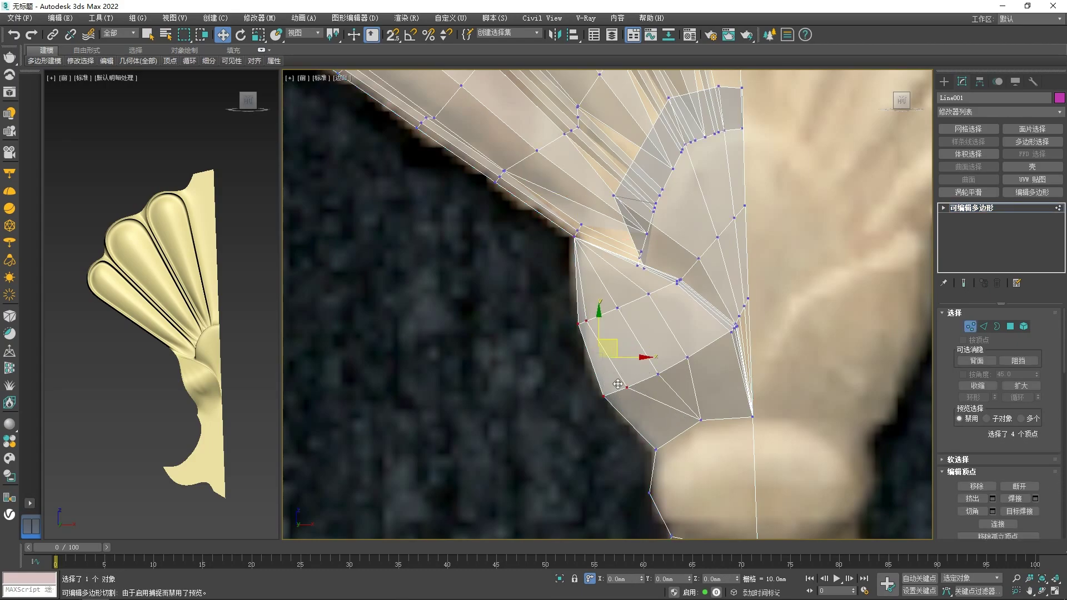
{"action": "middle_click_drag", "start_coordinate": [610, 383], "coordinate": [656, 469], "text": "alt"}
{"action": "type", "text": "5"}
{"action": "key", "text": "Return"}
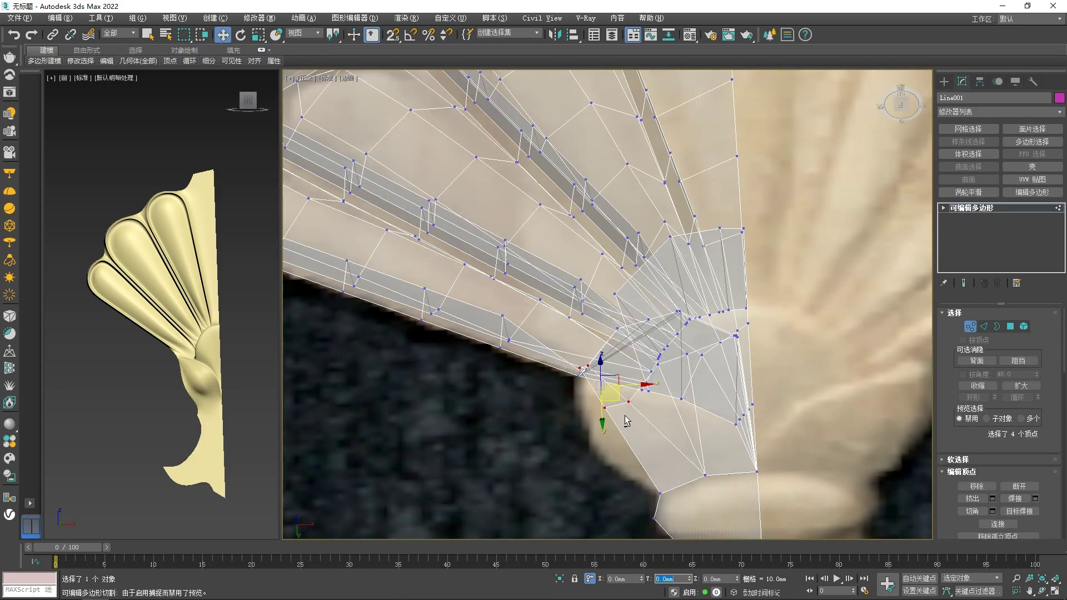
{"action": "key", "text": "f"}
{"action": "scroll", "coordinate": [680, 304], "scroll_direction": "up", "scroll_amount": 5}
{"action": "scroll", "coordinate": [636, 370], "scroll_direction": "up", "scroll_amount": 1}
{"action": "scroll", "coordinate": [631, 380], "scroll_direction": "down", "scroll_amount": 1}
{"action": "scroll", "coordinate": [630, 380], "scroll_direction": "down", "scroll_amount": 2}
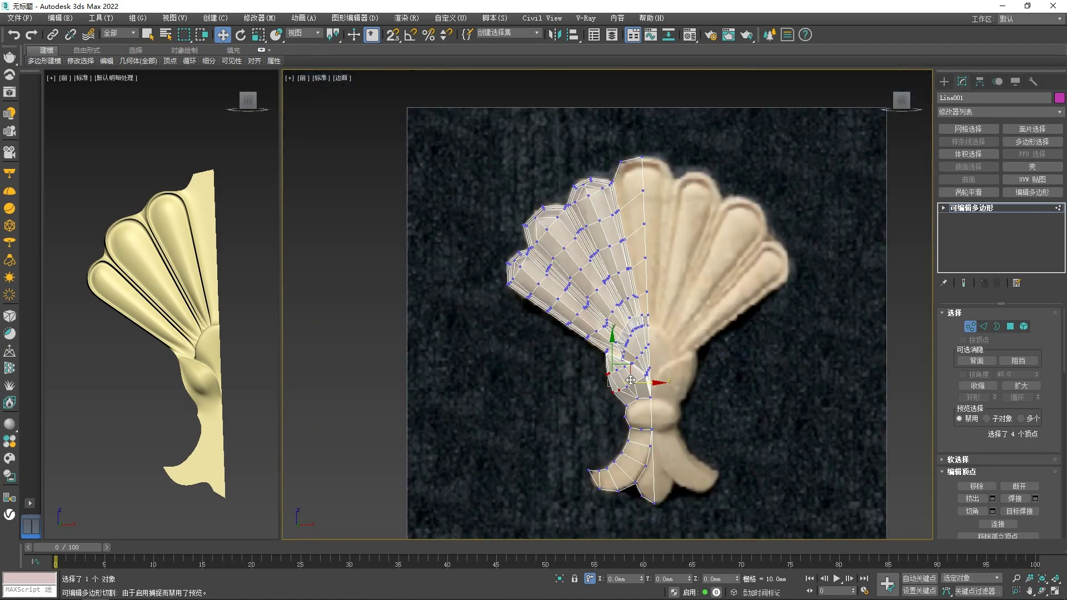
Offset the four vertices along the leaf's outer edge by -5 mm in Y and deselect them in the front view
{"action": "scroll", "coordinate": [623, 400], "scroll_direction": "up", "scroll_amount": 5}
{"action": "middle_click_drag", "start_coordinate": [659, 428], "coordinate": [655, 349], "text": "alt"}
{"action": "double_click", "coordinate": [674, 579]}
{"action": "type", "text": "-5"}
{"action": "key", "text": "Return"}
{"action": "key", "text": "f"}
{"action": "left_click", "coordinate": [692, 421]}
{"action": "scroll", "coordinate": [678, 310], "scroll_direction": "up", "scroll_amount": 8}
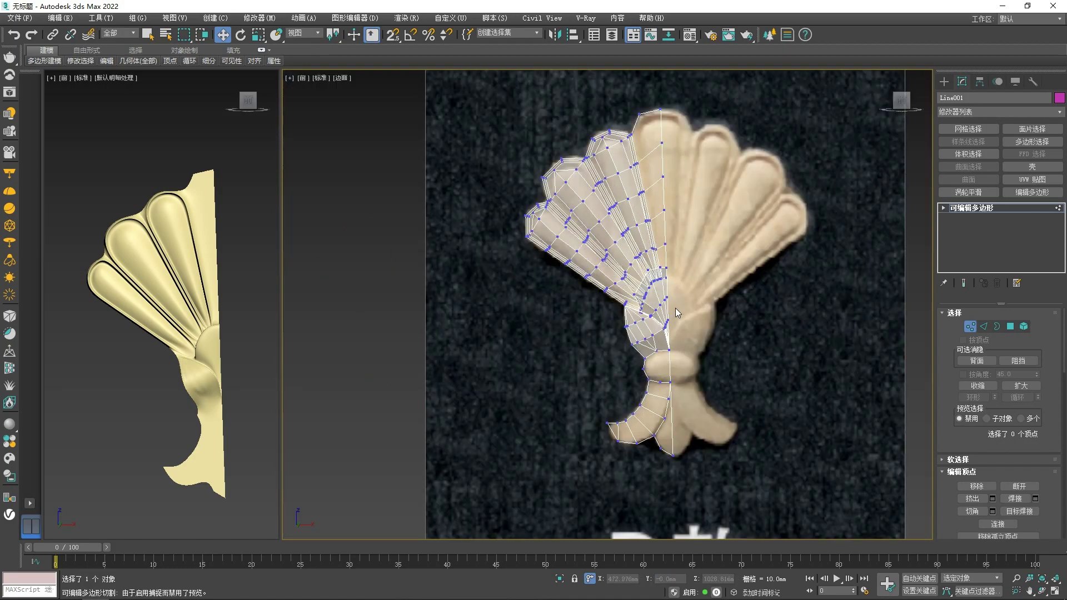
Select the two middle vertices on the leaf's outer edge and offset them by 5 mm in Y
{"action": "left_click", "coordinate": [593, 411]}
{"action": "left_click", "coordinate": [576, 361], "text": "ctrl"}
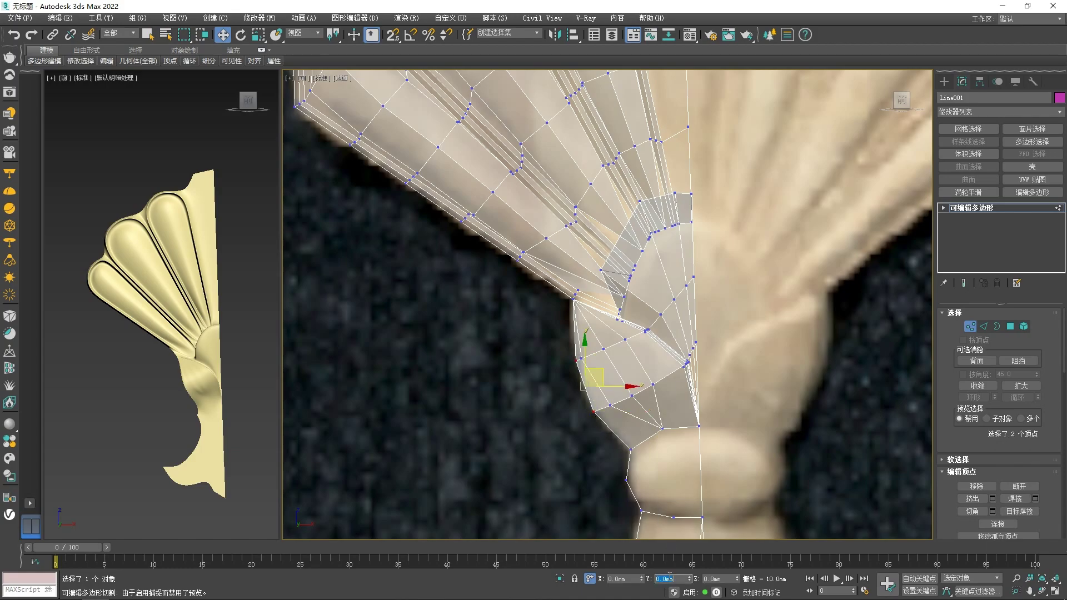
{"action": "middle_click_drag", "start_coordinate": [643, 437], "coordinate": [643, 498], "text": "alt"}
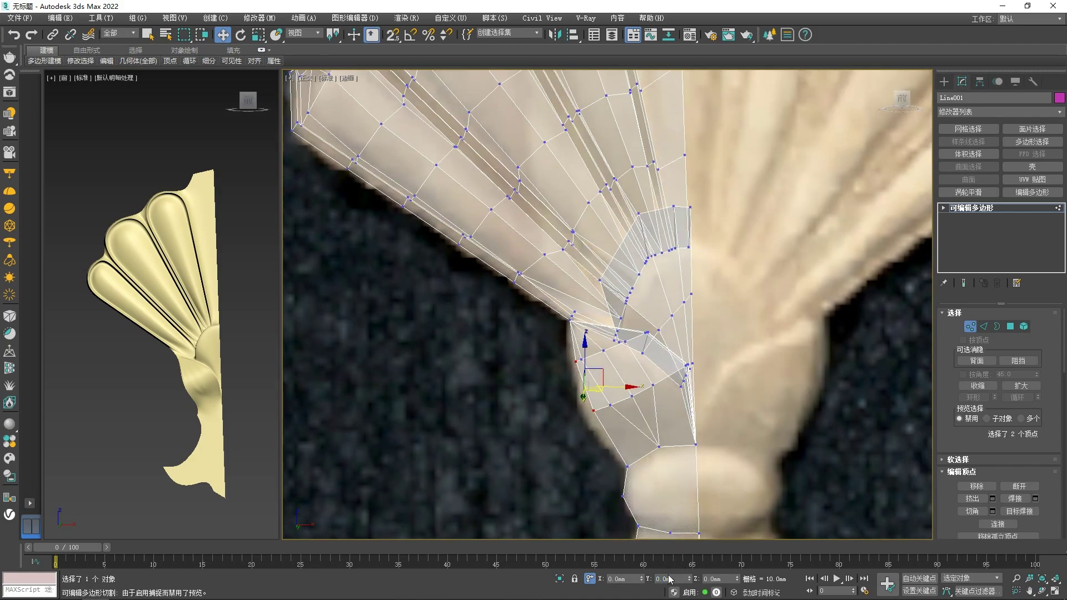
{"action": "type", "text": "5"}
{"action": "key", "text": "Return"}
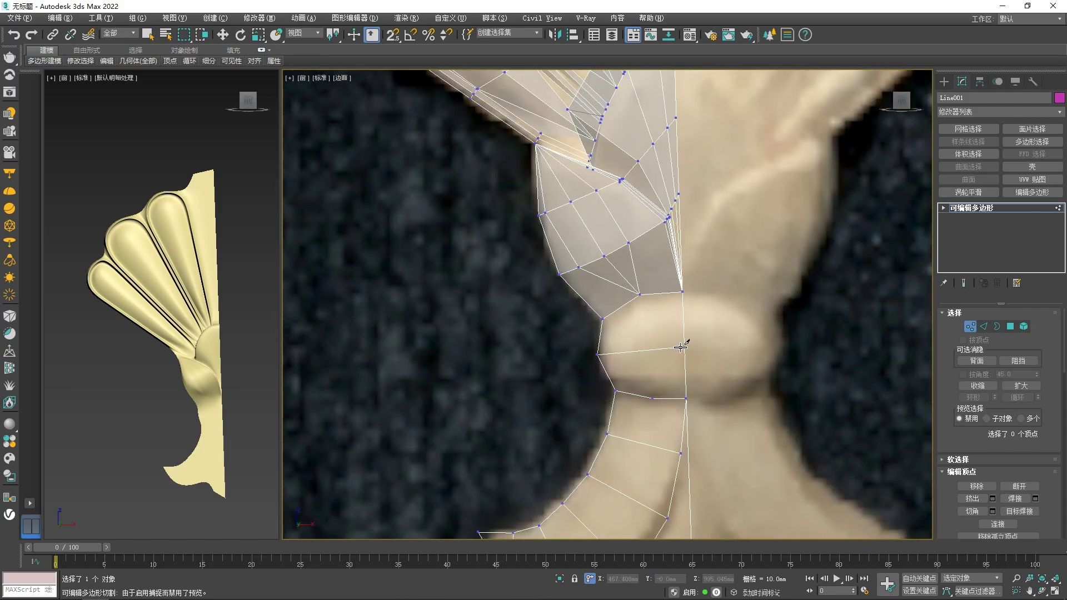
Cut crossing edges into the round band below the leaf and respace the inner vertices of the leaf's lower row
{"action": "key", "text": "w"}
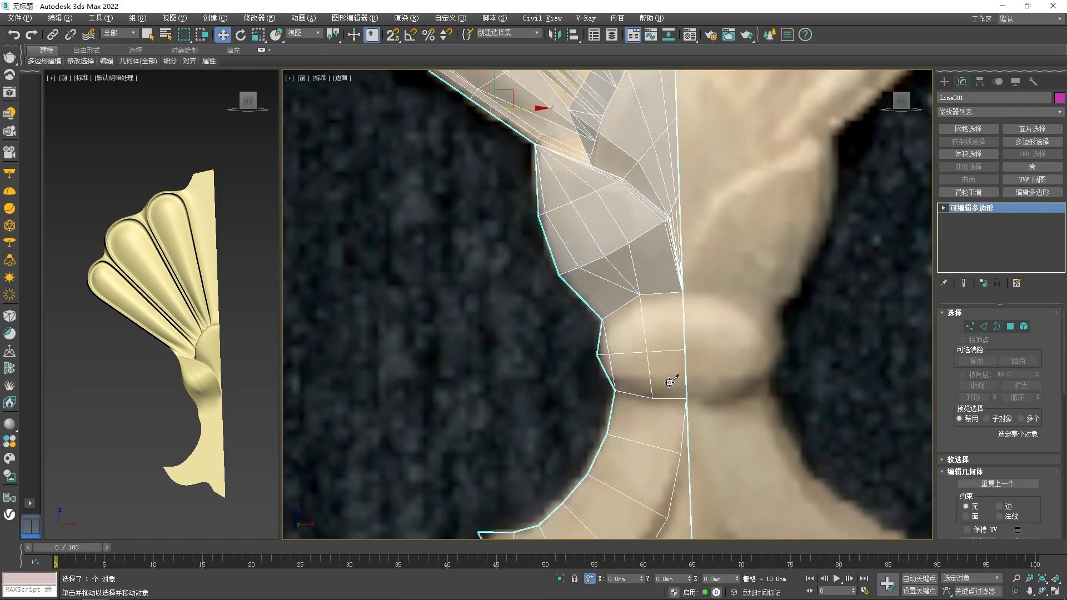
{"action": "left_click_drag", "start_coordinate": [578, 267], "coordinate": [589, 264]}
{"action": "left_click_drag", "start_coordinate": [545, 213], "coordinate": [591, 192]}
{"action": "left_click_drag", "start_coordinate": [628, 242], "coordinate": [580, 240]}
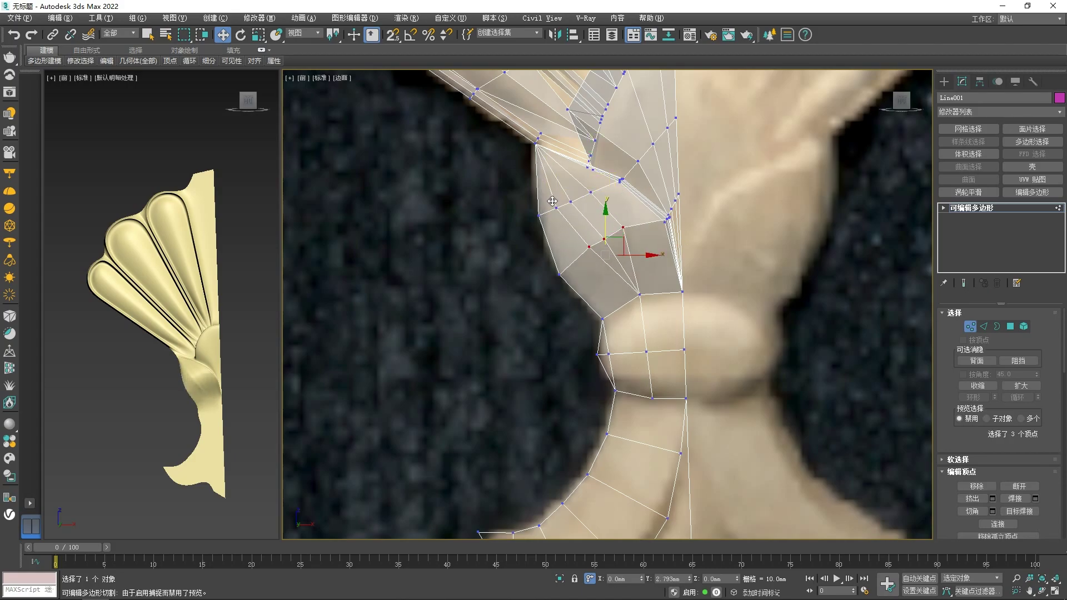
Shift the eight selected leaf vertices forward in Y, deselect them and return to the front view
{"action": "middle_click_drag", "start_coordinate": [626, 273], "coordinate": [688, 506], "text": "alt"}
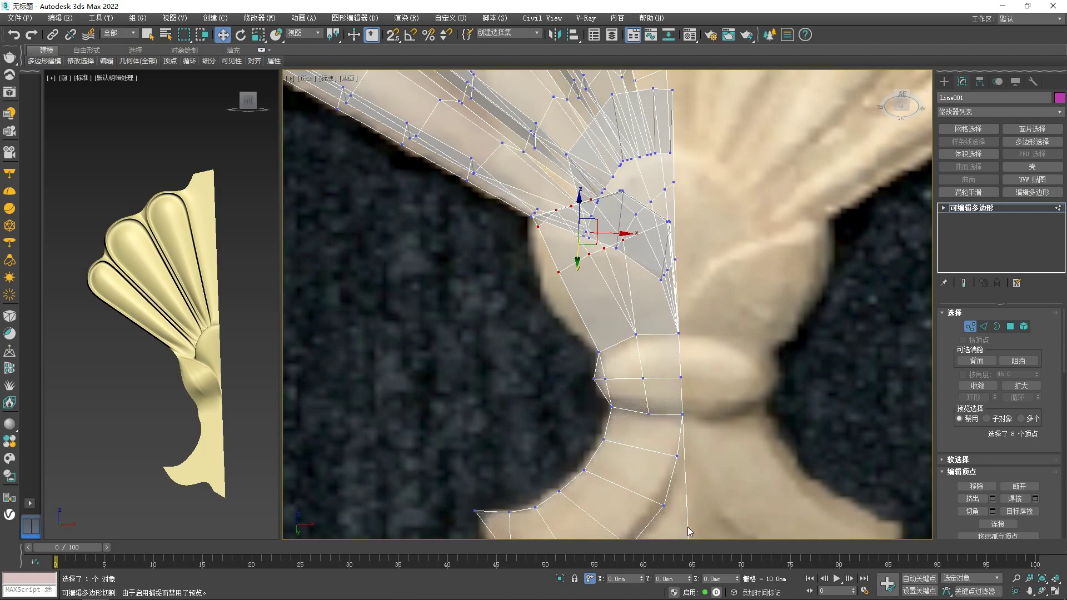
{"action": "left_click_drag", "start_coordinate": [586, 234], "coordinate": [586, 252]}
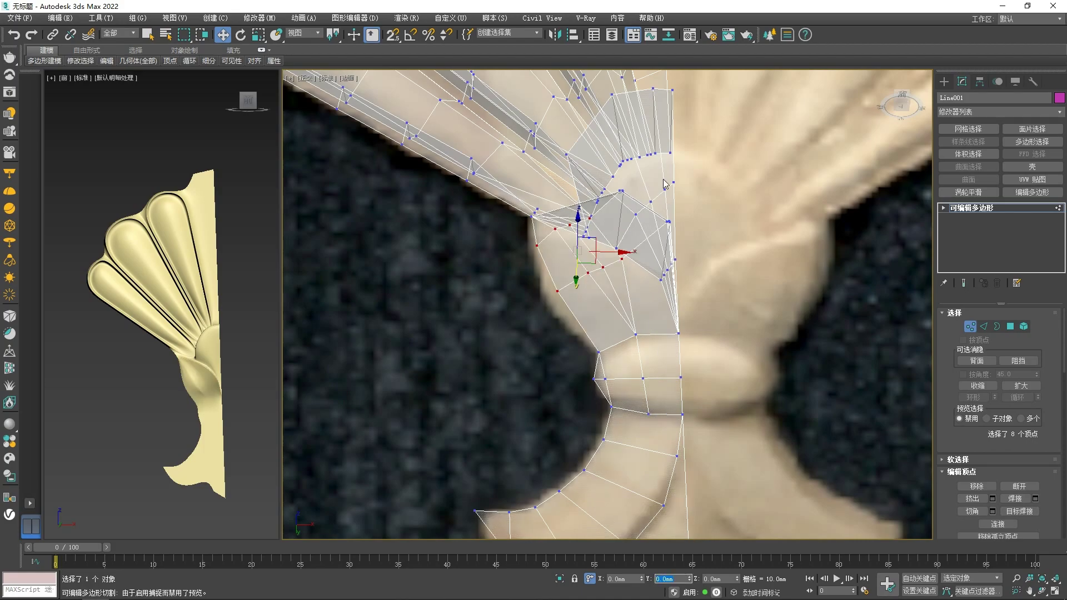
{"action": "middle_click_drag", "start_coordinate": [649, 178], "coordinate": [671, 276], "text": "alt"}
{"action": "left_click", "coordinate": [756, 338]}
{"action": "key", "text": "f"}
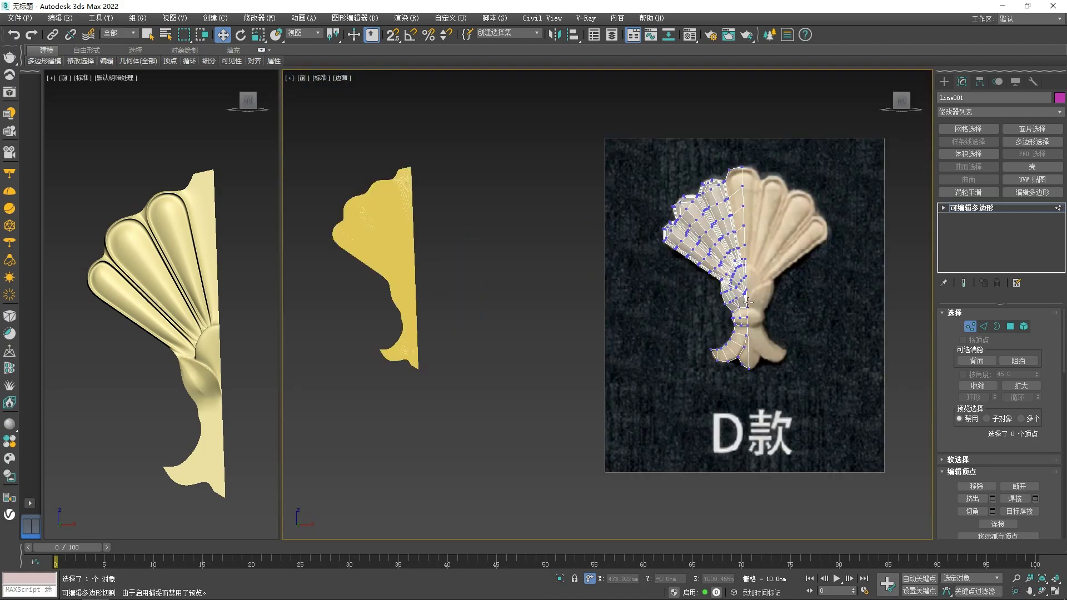
Offset the edge line across the middle of the round band by -10 mm in Y and adjust its outer end vertex
{"action": "scroll", "coordinate": [748, 301], "scroll_direction": "up", "scroll_amount": 6}
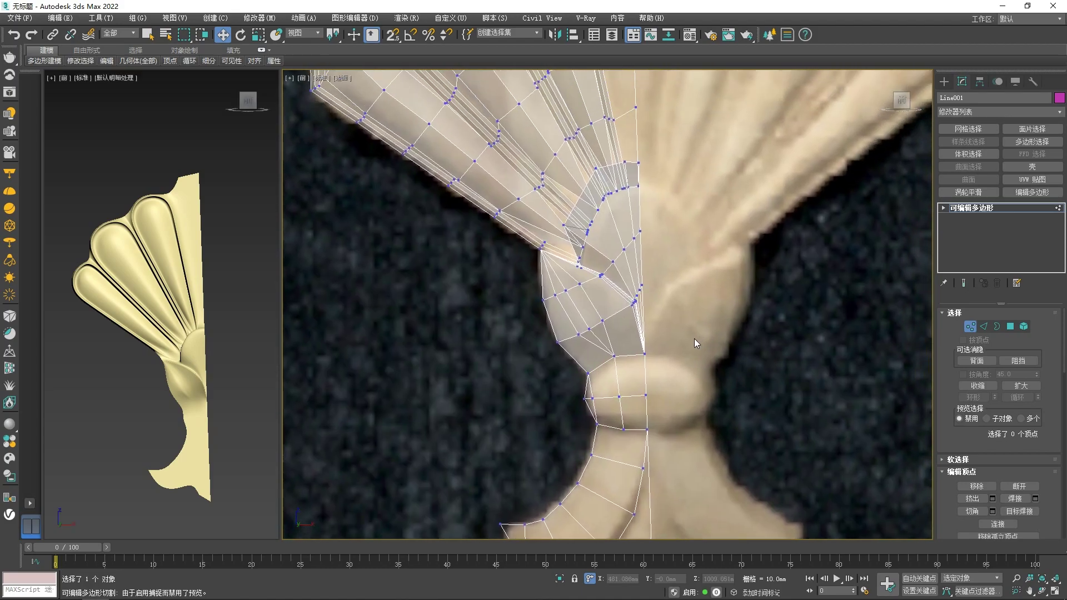
{"action": "scroll", "coordinate": [614, 345], "scroll_direction": "up", "scroll_amount": 4}
{"action": "key", "text": "2"}
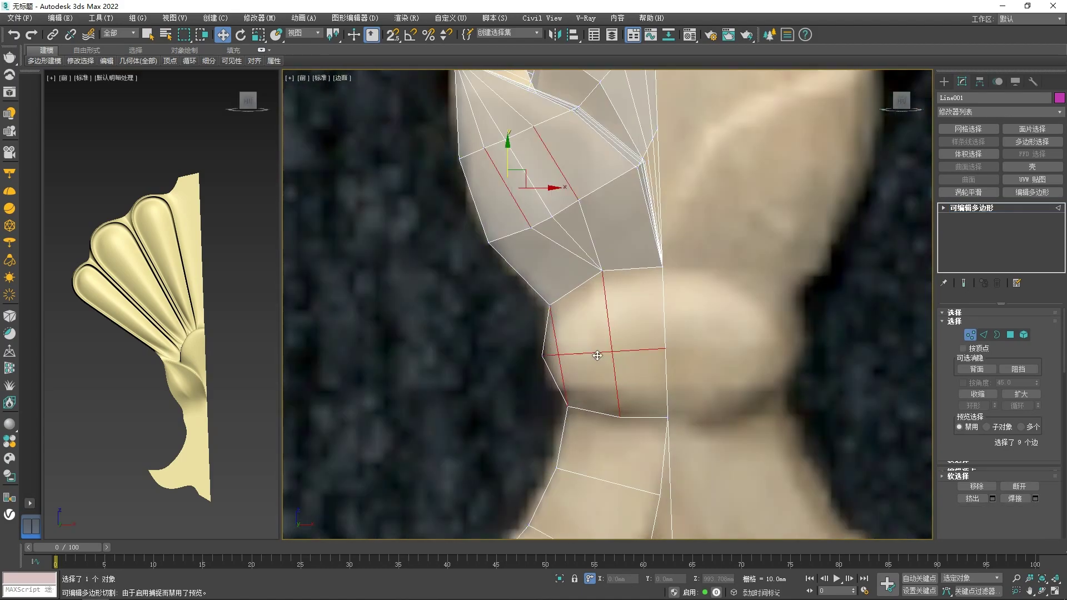
{"action": "double_click", "coordinate": [587, 353]}
{"action": "right_click", "coordinate": [585, 351]}
{"action": "middle_click_drag", "start_coordinate": [710, 402], "coordinate": [666, 377], "text": "alt"}
{"action": "left_click", "coordinate": [665, 578]}
{"action": "type", "text": "-10"}
{"action": "key", "text": "Return"}
{"action": "key", "text": "1"}
{"action": "scroll", "coordinate": [556, 300], "scroll_direction": "up", "scroll_amount": 3}
{"action": "left_click", "coordinate": [551, 276]}
{"action": "left_click", "coordinate": [689, 576]}
{"action": "left_click", "coordinate": [719, 327]}
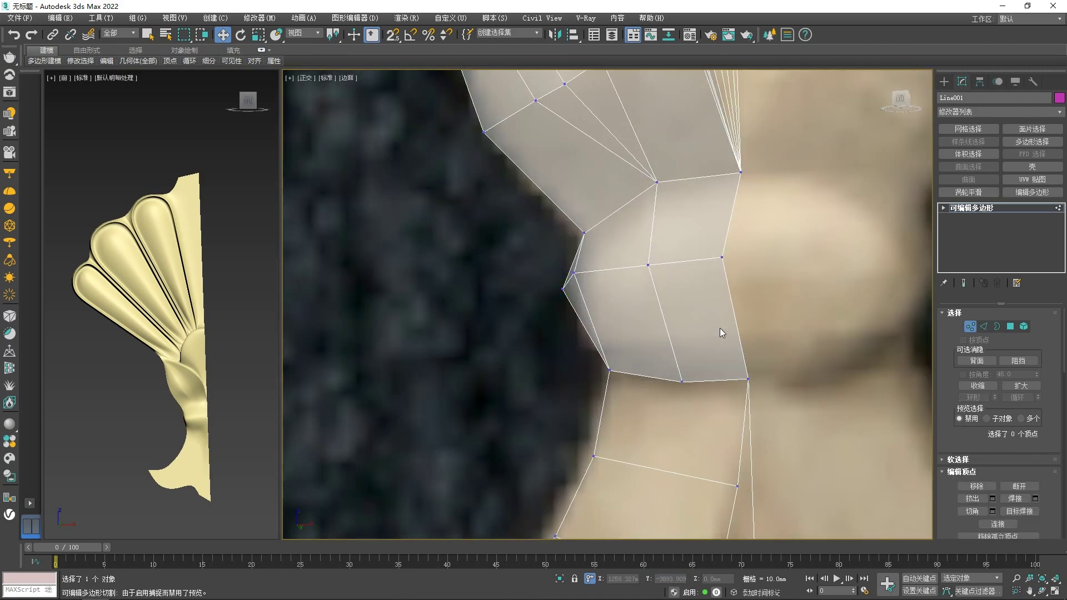
Chamfer the band's middle edge line, excluding its short outer edge, by about 11 mm with one segment
{"action": "key", "text": "f"}
{"action": "scroll", "coordinate": [739, 303], "scroll_direction": "up", "scroll_amount": 6}
{"action": "key", "text": "2"}
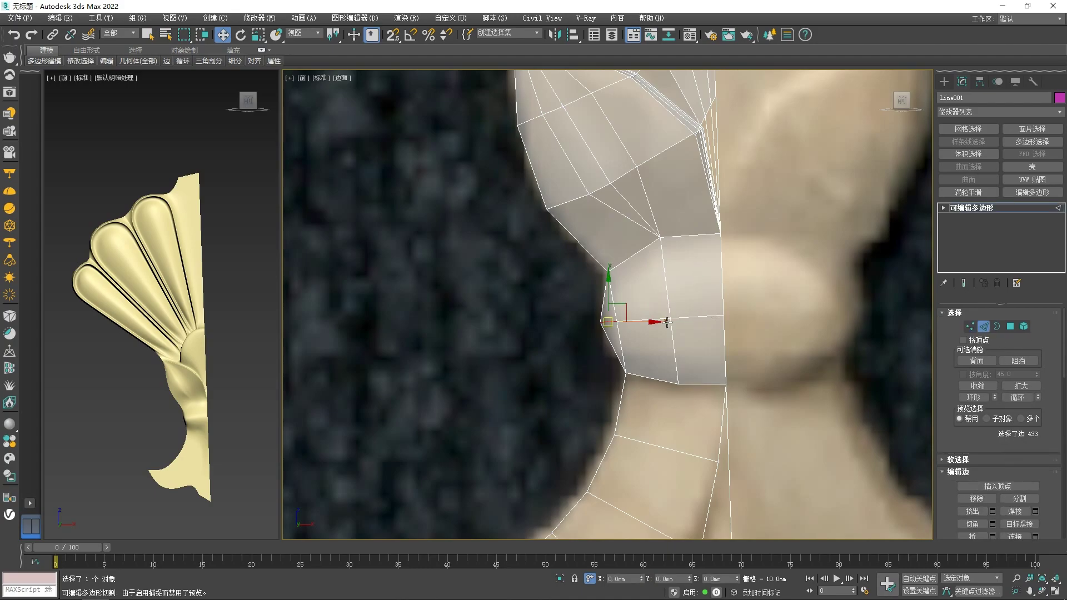
{"action": "left_click", "coordinate": [608, 320], "text": "alt"}
{"action": "right_click", "coordinate": [642, 303]}
{"action": "left_click", "coordinate": [577, 366]}
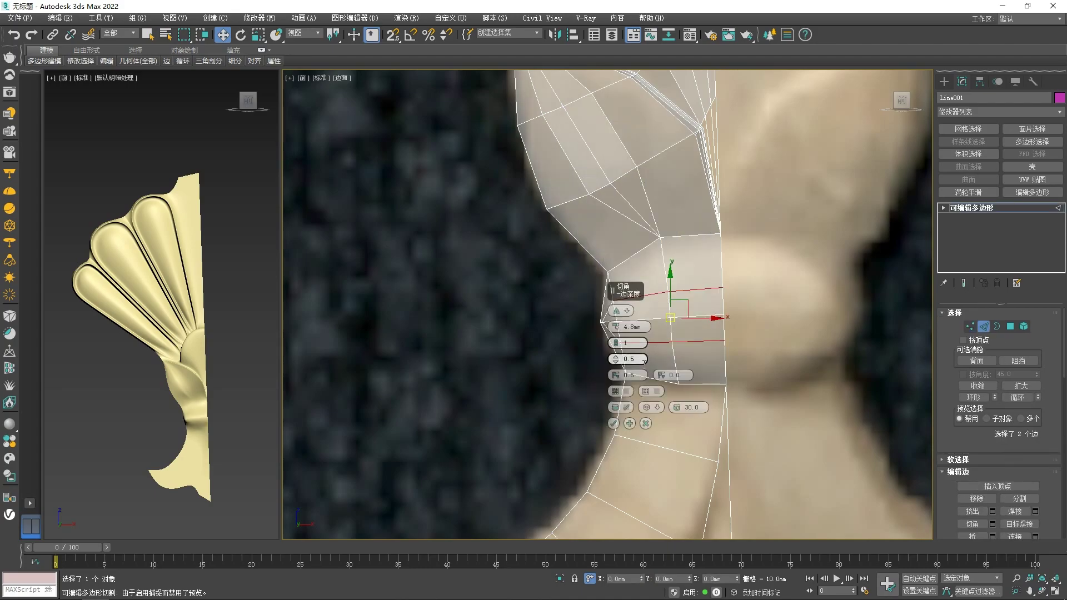
{"action": "left_click_drag", "start_coordinate": [621, 286], "coordinate": [631, 272]}
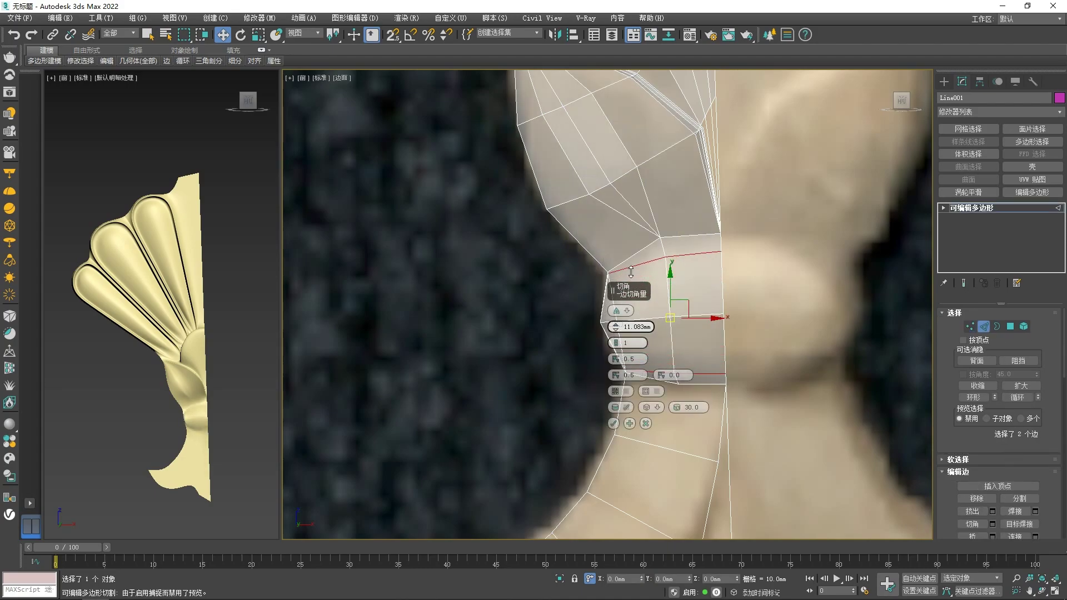
{"action": "left_click", "coordinate": [613, 424]}
Target-weld the chamfer's outer end vertices to the round band's upper and lower outer corners
{"action": "scroll", "coordinate": [606, 333], "scroll_direction": "up", "scroll_amount": 2}
{"action": "key", "text": "1"}
{"action": "right_click", "coordinate": [605, 334]}
{"action": "right_click", "coordinate": [606, 332]}
Cut an edge line along the curled bottom leaf, just inside its lower edge, from the tip up to the round band
{"action": "scroll", "coordinate": [607, 326], "scroll_direction": "down", "scroll_amount": 2}
{"action": "scroll", "coordinate": [608, 333], "scroll_direction": "down", "scroll_amount": 2}
{"action": "middle_click_drag", "start_coordinate": [619, 428], "coordinate": [605, 333]}
{"action": "key", "text": "2"}
{"action": "left_click", "coordinate": [598, 395]}
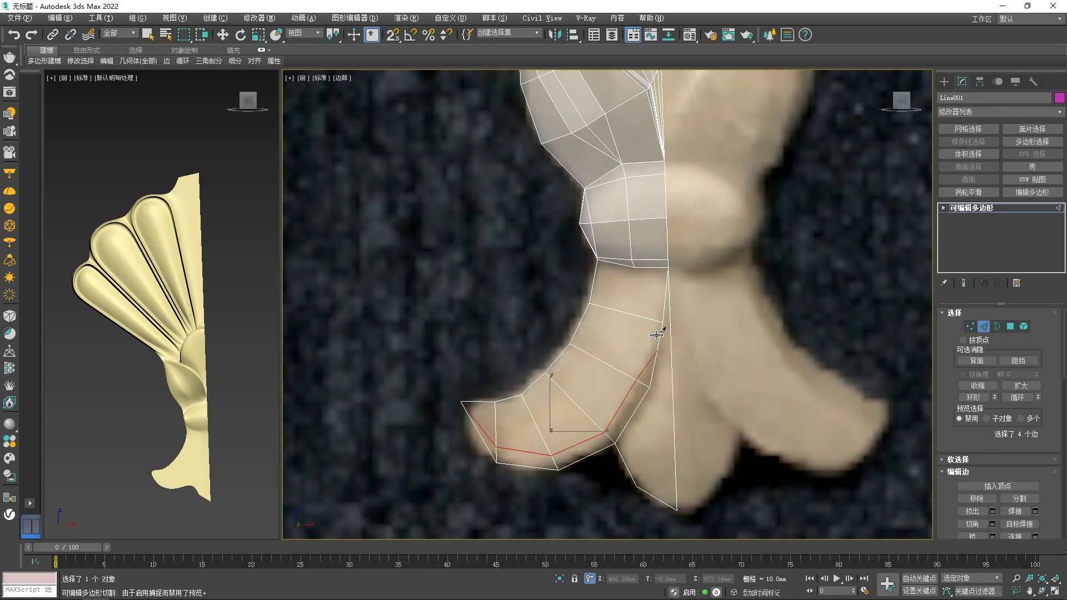
{"action": "scroll", "coordinate": [657, 336], "scroll_direction": "up", "scroll_amount": 2}
{"action": "key", "text": "2"}
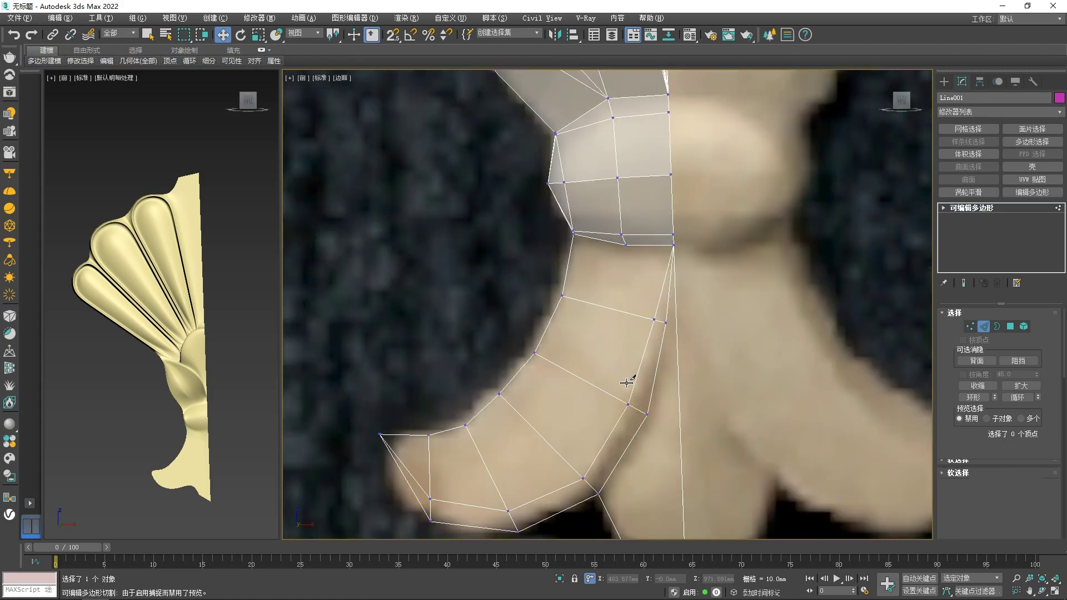
Cut a second lengthwise edge line through the middle of the curled leaf, from the tip to the round band
{"action": "key", "text": "alt+c"}
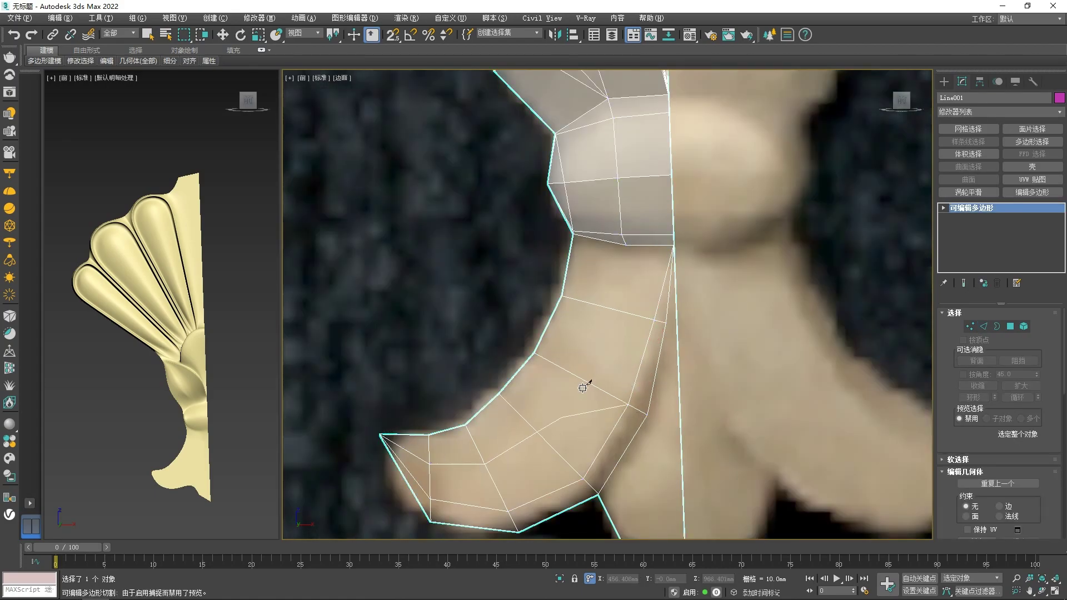
{"action": "key", "text": "1"}
{"action": "key", "text": "1"}
{"action": "key", "text": "2"}
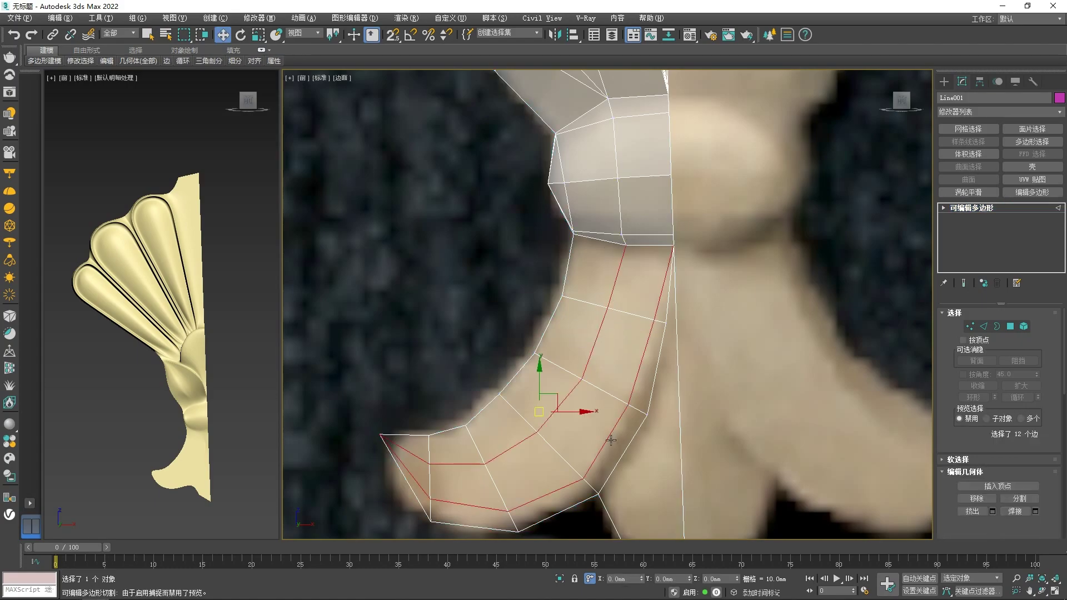
Select the cut line just inside the curled leaf's lower edge and pull it forward in Y
{"action": "double_click", "coordinate": [610, 438]}
{"action": "left_click", "coordinate": [655, 312]}
{"action": "left_click", "coordinate": [422, 484], "text": "ctrl"}
{"action": "middle_click_drag", "start_coordinate": [554, 479], "coordinate": [555, 451], "text": "alt"}
{"action": "key", "text": "Return"}
{"action": "scroll", "coordinate": [620, 395], "scroll_direction": "down", "scroll_amount": 4}
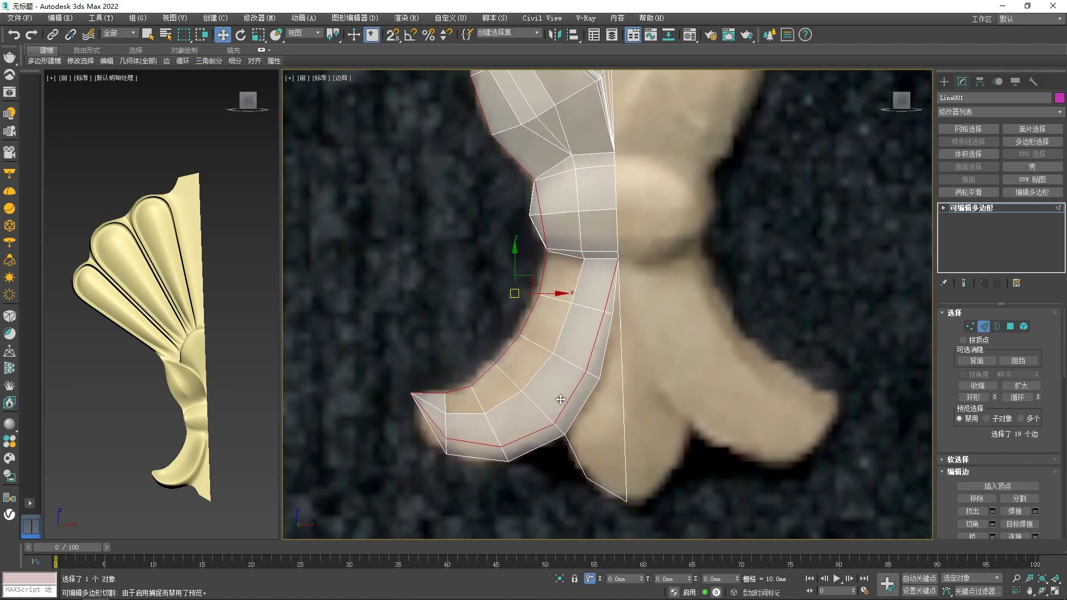
Chamfer the four middle edges of the raised line along the curled leaf's lower side
{"action": "left_click", "coordinate": [569, 399]}
{"action": "left_click", "coordinate": [603, 349], "text": "ctrl"}
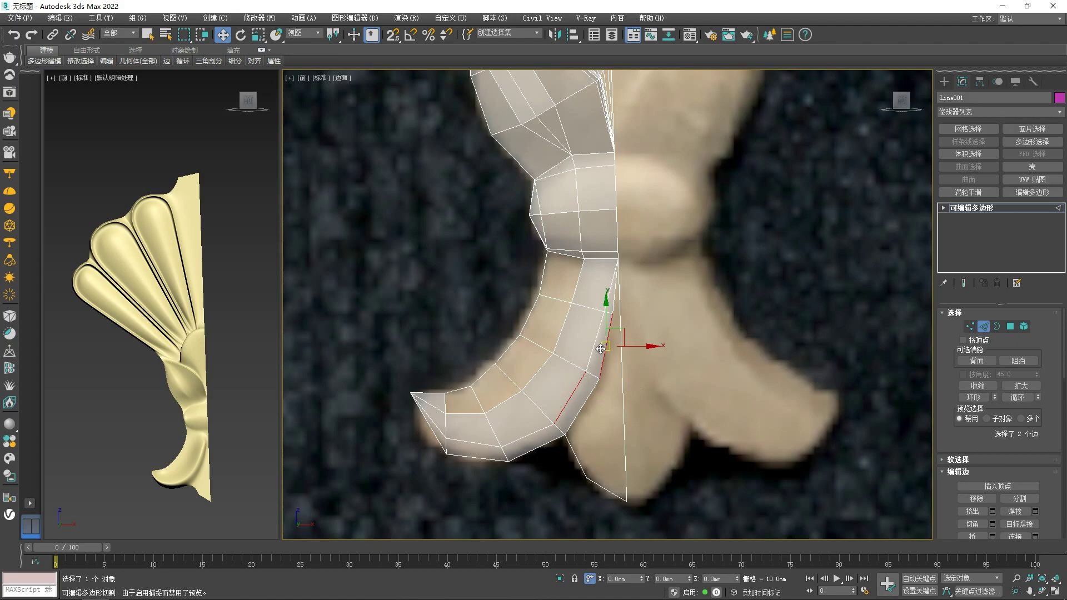
{"action": "right_click", "coordinate": [436, 426]}
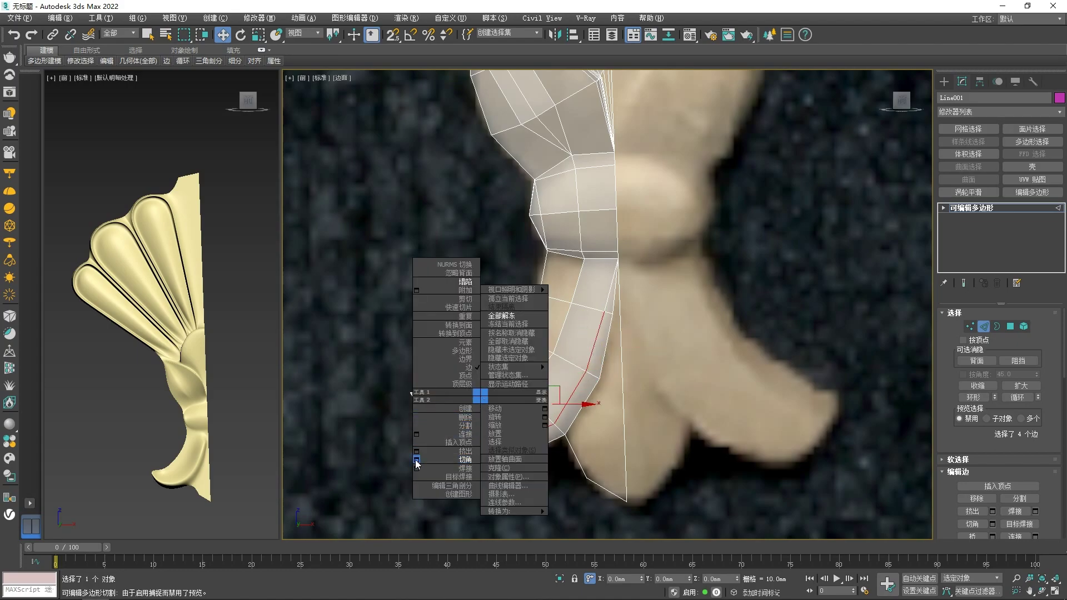
{"action": "left_click", "coordinate": [541, 364]}
{"action": "left_click", "coordinate": [614, 424]}
Target-weld the chamfer's end vertices on the curled leaf to the adjoining line's vertices
{"action": "right_click", "coordinate": [579, 327]}
{"action": "left_click", "coordinate": [607, 300]}
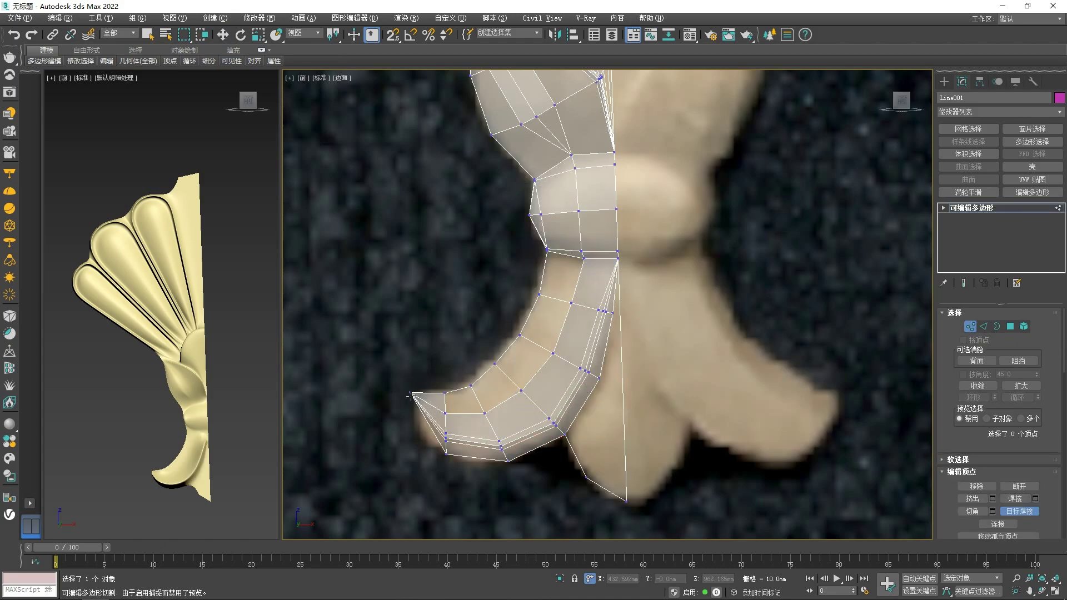
{"action": "key", "text": "1"}
{"action": "key", "text": "1"}
{"action": "key", "text": "1"}
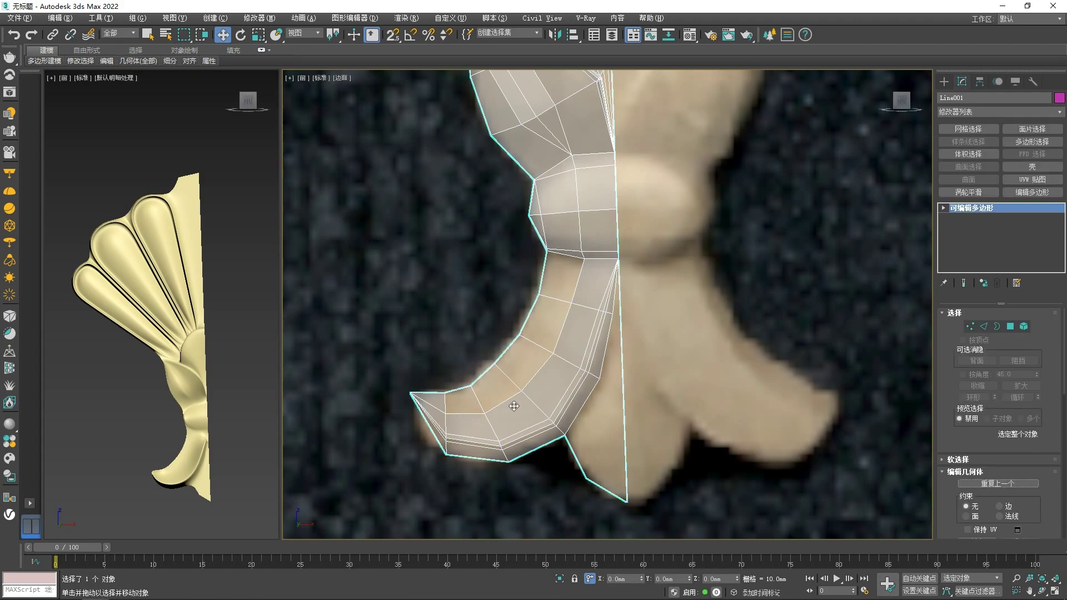
Offset the five vertices along the curled leaf's middle line by -5 mm in Y and return to the front view
{"action": "key", "text": "1"}
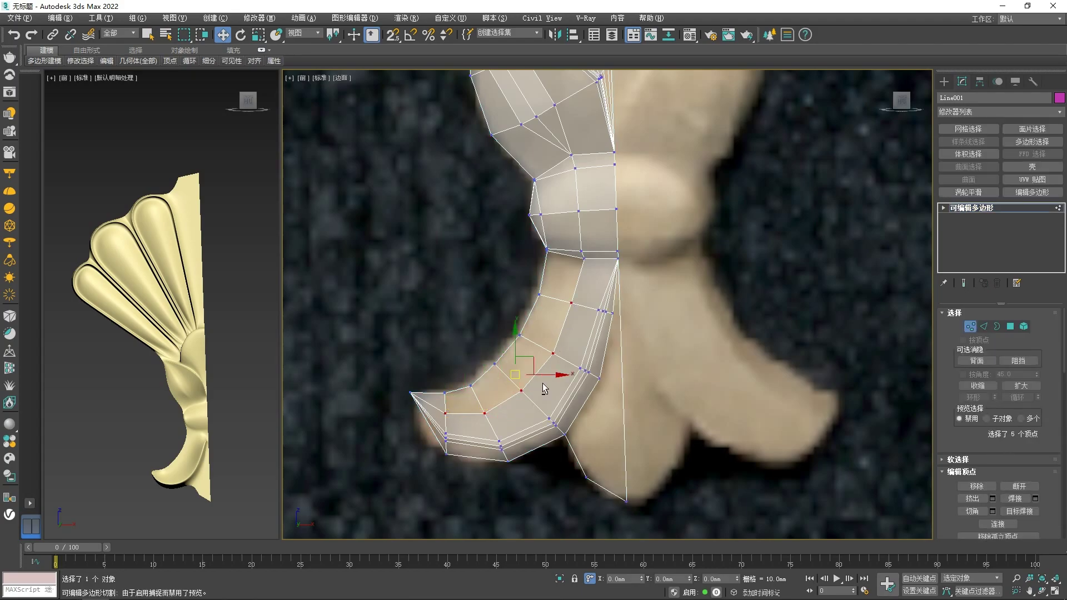
{"action": "middle_click_drag", "start_coordinate": [542, 383], "coordinate": [542, 349], "text": "alt"}
{"action": "type", "text": "-5"}
{"action": "key", "text": "Return"}
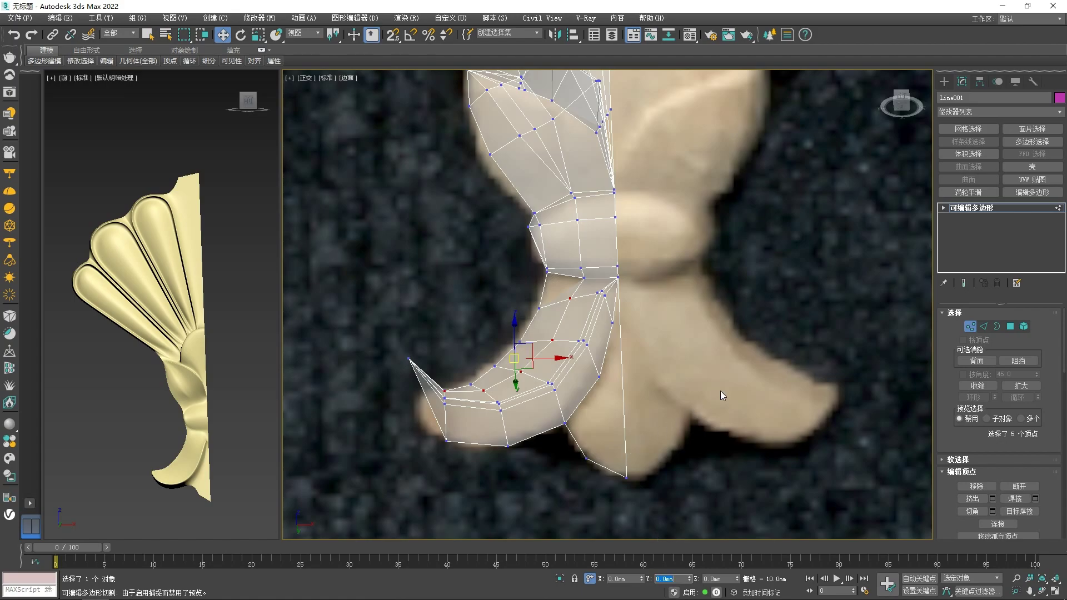
{"action": "key", "text": "f"}
Reposition the closely spaced vertices of the curled leaf near the round band and deselect them
{"action": "scroll", "coordinate": [676, 351], "scroll_direction": "up", "scroll_amount": 14}
{"action": "left_click_drag", "start_coordinate": [631, 400], "coordinate": [533, 345]}
{"action": "left_click_drag", "start_coordinate": [613, 359], "coordinate": [562, 360]}
{"action": "left_click", "coordinate": [662, 375]}
{"action": "left_click", "coordinate": [651, 375]}
{"action": "left_click_drag", "start_coordinate": [648, 400], "coordinate": [534, 342]}
{"action": "left_click_drag", "start_coordinate": [649, 364], "coordinate": [652, 340]}
{"action": "left_click", "coordinate": [667, 390]}
{"action": "left_click_drag", "start_coordinate": [676, 384], "coordinate": [679, 367]}
{"action": "left_click", "coordinate": [682, 375]}
{"action": "scroll", "coordinate": [682, 375], "scroll_direction": "down", "scroll_amount": 10}
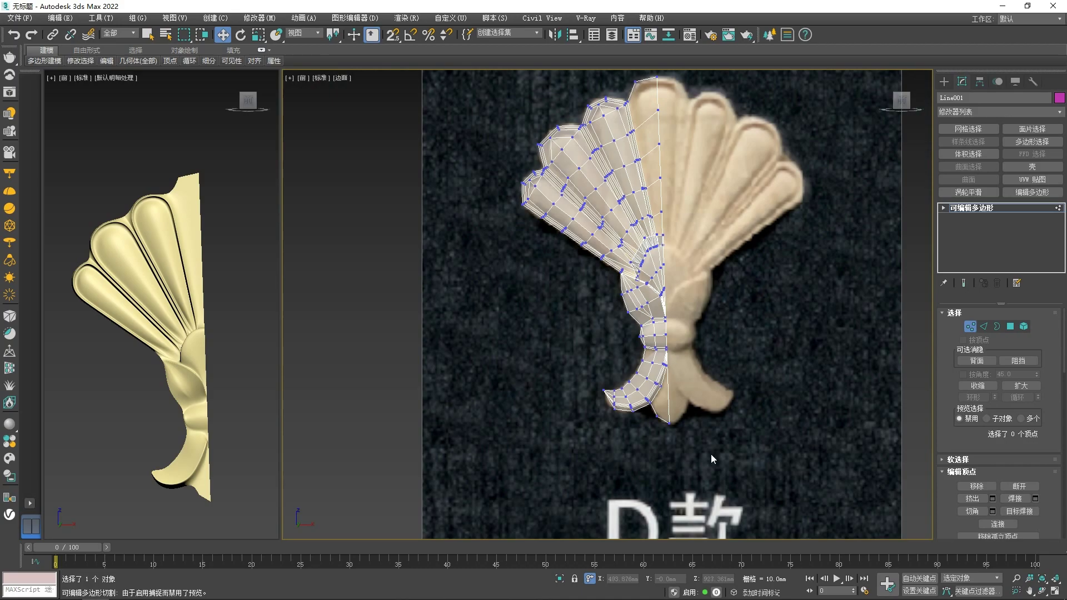
Leave vertex editing and move the half ornament's pivot onto its straight centre edge, using snapping
{"action": "scroll", "coordinate": [711, 455], "scroll_direction": "down", "scroll_amount": 3}
{"action": "key", "text": "ctrl+a"}
{"action": "left_click", "coordinate": [987, 210]}
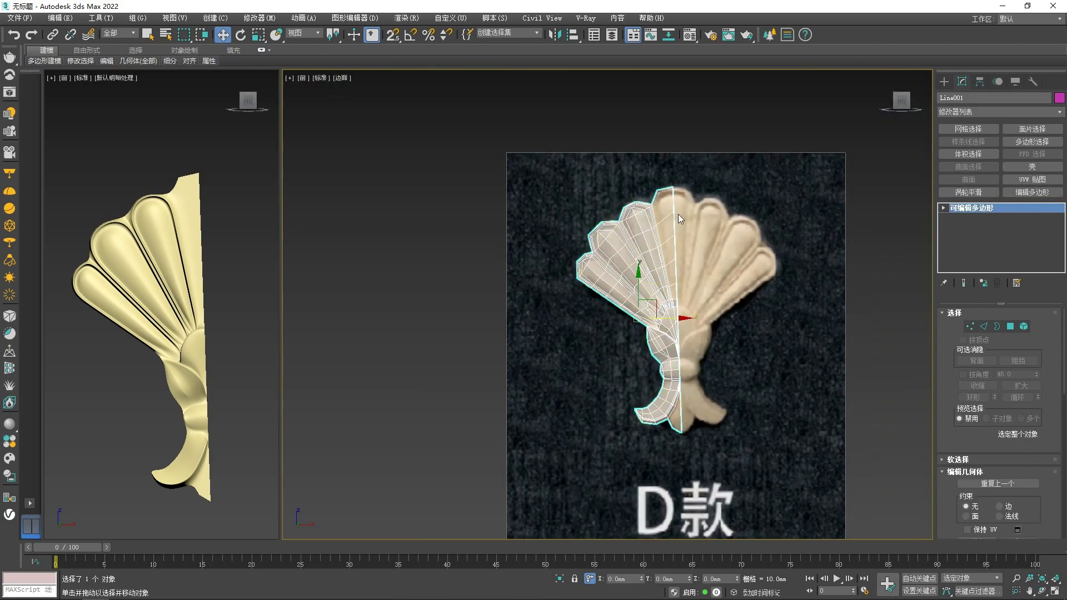
{"action": "left_click", "coordinate": [981, 81]}
{"action": "left_click", "coordinate": [1000, 159]}
{"action": "scroll", "coordinate": [711, 312], "scroll_direction": "up", "scroll_amount": 3}
{"action": "left_click_drag", "start_coordinate": [559, 298], "coordinate": [652, 250]}
{"action": "key", "text": "s"}
Mirror the half ornament about X as a copy
{"action": "left_click", "coordinate": [555, 35]}
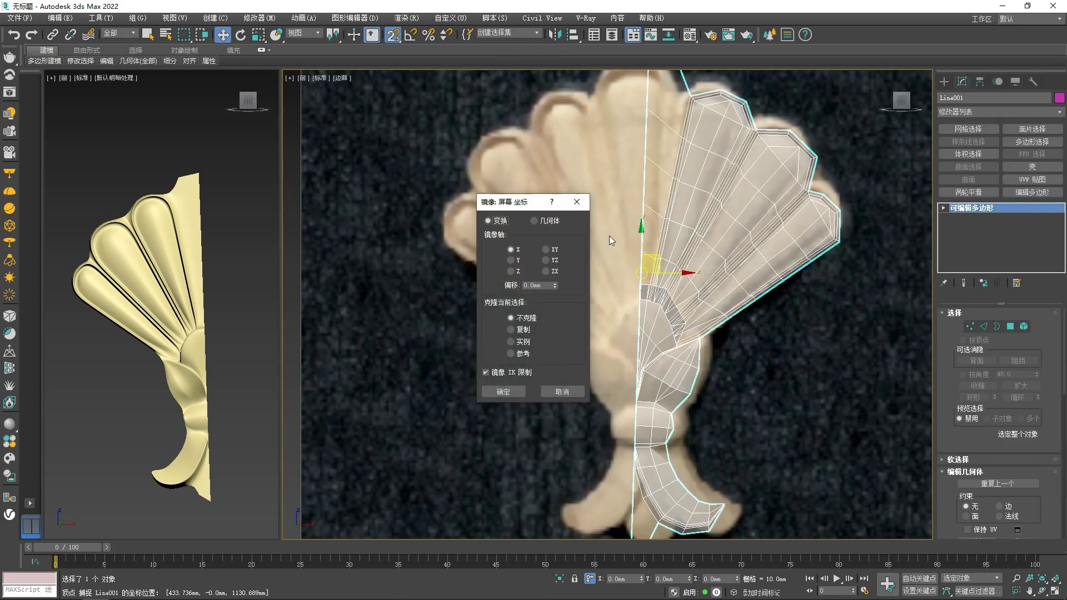
{"action": "left_click", "coordinate": [512, 331]}
{"action": "left_click", "coordinate": [510, 394]}
{"action": "middle_click_drag", "start_coordinate": [545, 181], "coordinate": [533, 185]}
Reduce the angle snap increment and rotate the mirrored half about -3.9 degrees so its straight edge meets the original's
{"action": "key", "text": "e"}
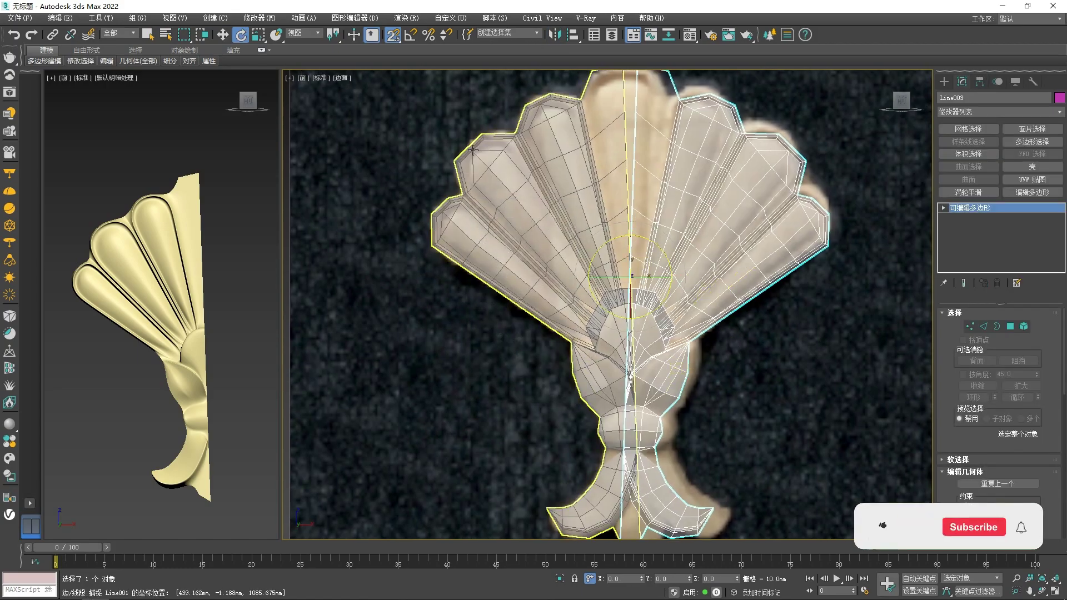
{"action": "right_click", "coordinate": [409, 36]}
{"action": "left_click_drag", "start_coordinate": [540, 311], "coordinate": [527, 313]}
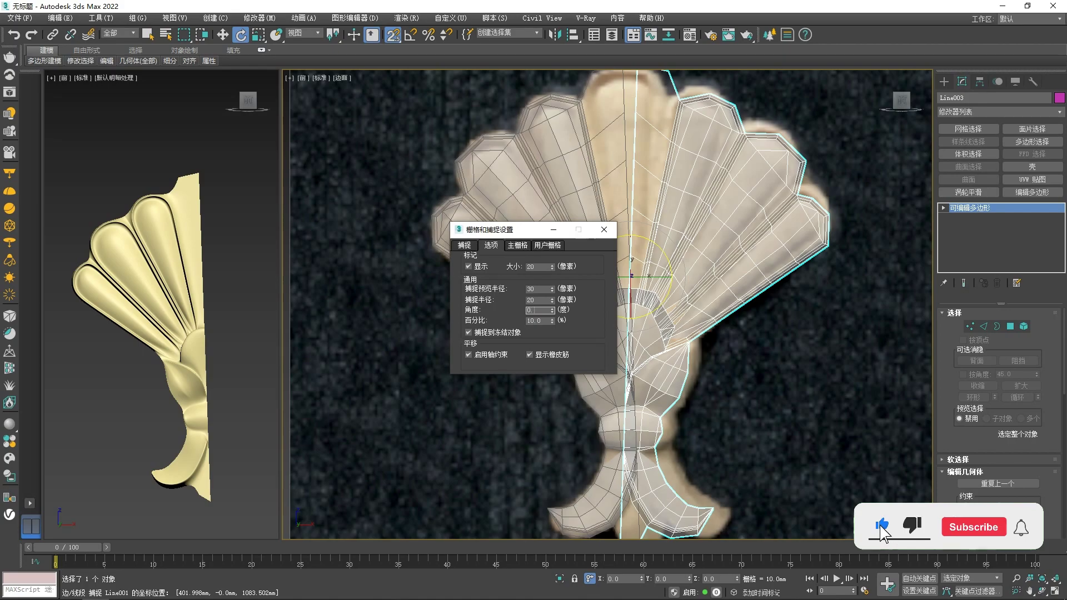
{"action": "left_click", "coordinate": [604, 229]}
{"action": "left_click_drag", "start_coordinate": [683, 263], "coordinate": [689, 256]}
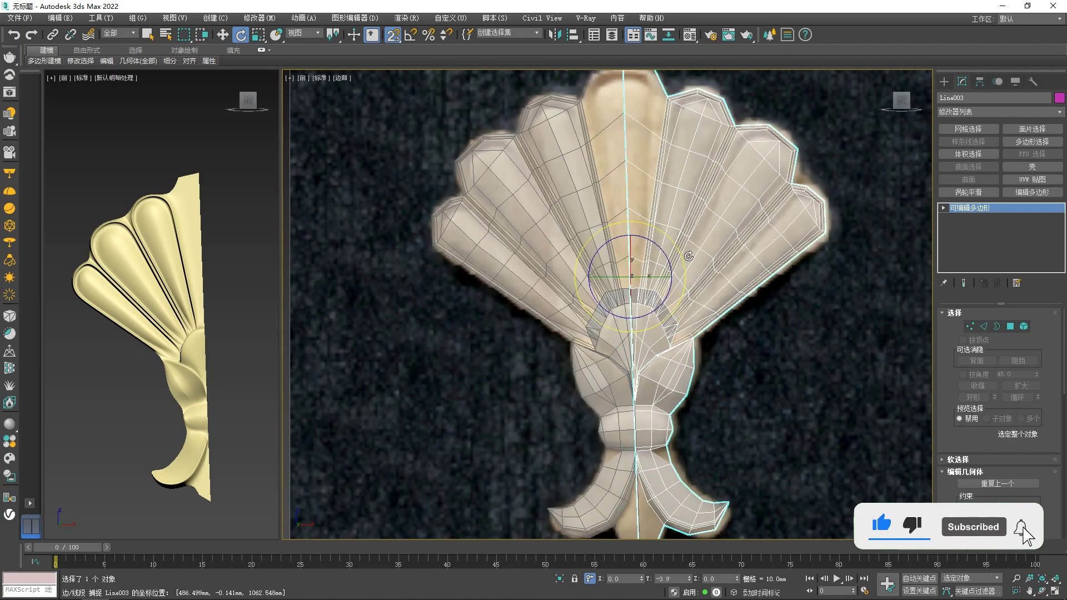
Attach the original half to the mirrored half and enter vertex editing at the top of the centre seam
{"action": "middle_click_drag", "start_coordinate": [639, 111], "coordinate": [608, 227]}
{"action": "scroll", "coordinate": [594, 167], "scroll_direction": "up", "scroll_amount": 5}
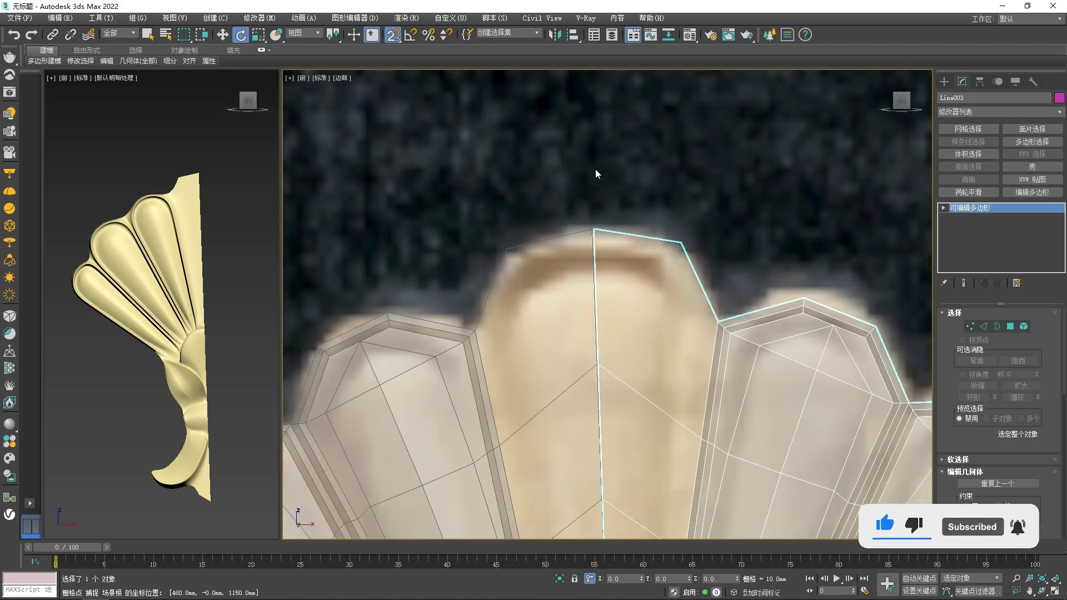
{"action": "scroll", "coordinate": [603, 236], "scroll_direction": "up", "scroll_amount": 6}
{"action": "key", "text": "1"}
{"action": "right_click", "coordinate": [583, 251]}
{"action": "left_click", "coordinate": [570, 144]}
{"action": "left_click", "coordinate": [555, 225]}
{"action": "key", "text": "w"}
{"action": "key", "text": "1"}
{"action": "key", "text": "1"}
Collapse the top two overlapping vertex pairs on the centre seam of the middle lobe
{"action": "right_click", "coordinate": [574, 241]}
{"action": "left_click", "coordinate": [559, 127]}
{"action": "scroll", "coordinate": [582, 208], "scroll_direction": "down", "scroll_amount": 6}
{"action": "middle_click_drag", "start_coordinate": [605, 343], "coordinate": [596, 263]}
{"action": "left_click_drag", "start_coordinate": [592, 282], "coordinate": [565, 257]}
{"action": "right_click", "coordinate": [565, 258]}
{"action": "left_click", "coordinate": [550, 144]}
Collapse the next three overlapping seam vertex pairs down the middle lobe
{"action": "middle_click_drag", "start_coordinate": [607, 422], "coordinate": [585, 294]}
{"action": "left_click_drag", "start_coordinate": [584, 326], "coordinate": [542, 254]}
{"action": "right_click", "coordinate": [546, 254]}
{"action": "left_click", "coordinate": [535, 140]}
{"action": "left_click_drag", "start_coordinate": [579, 433], "coordinate": [549, 394]}
{"action": "right_click", "coordinate": [548, 395]}
{"action": "left_click", "coordinate": [536, 285]}
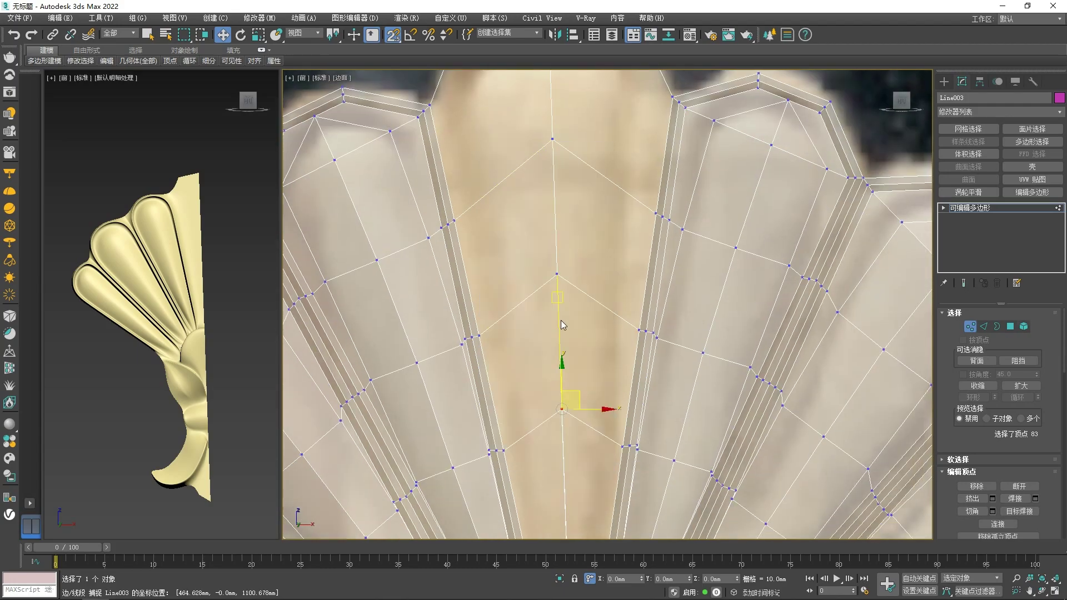
{"action": "middle_click_drag", "start_coordinate": [581, 509], "coordinate": [591, 245]}
{"action": "scroll", "coordinate": [594, 278], "scroll_direction": "up", "scroll_amount": 3}
{"action": "left_click_drag", "start_coordinate": [599, 305], "coordinate": [556, 248]}
{"action": "right_click", "coordinate": [555, 248]}
{"action": "left_click", "coordinate": [542, 139]}
Collapse the seam vertex pairs on the upper and lower edges of the arched rim around the bud
{"action": "scroll", "coordinate": [570, 383], "scroll_direction": "up", "scroll_amount": 3}
{"action": "left_click_drag", "start_coordinate": [594, 445], "coordinate": [564, 409]}
{"action": "right_click", "coordinate": [566, 408]}
{"action": "left_click", "coordinate": [547, 294]}
{"action": "middle_click_drag", "start_coordinate": [583, 514], "coordinate": [586, 290]}
{"action": "left_click_drag", "start_coordinate": [593, 356], "coordinate": [564, 310]}
{"action": "right_click", "coordinate": [565, 310]}
{"action": "left_click", "coordinate": [546, 197]}
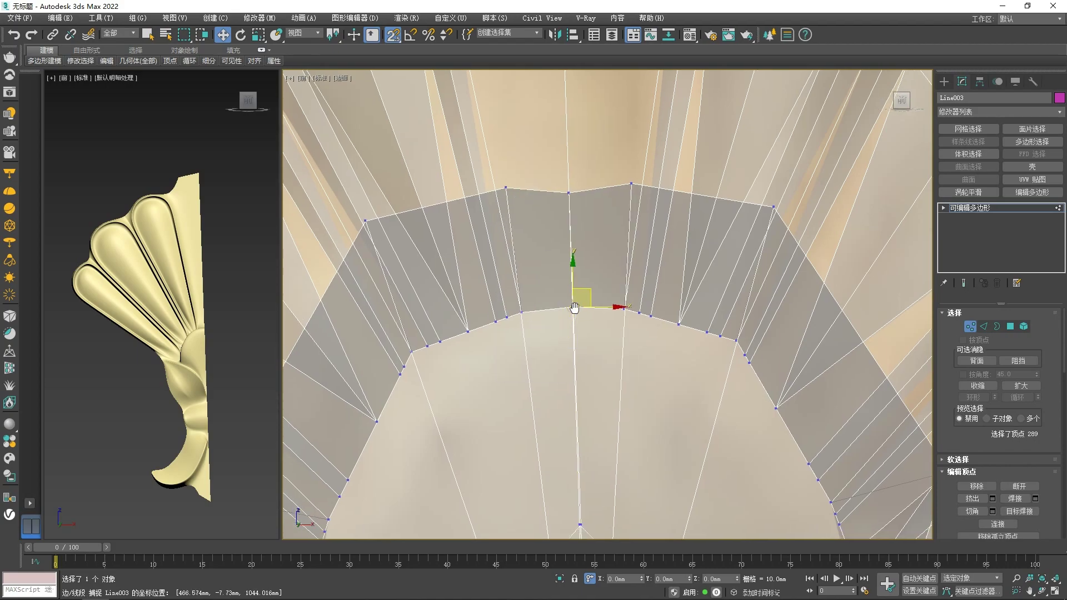
Collapse the overlapping centre-seam vertex pairs on the bud below the arched rim
{"action": "middle_click_drag", "start_coordinate": [582, 478], "coordinate": [579, 366]}
{"action": "left_click_drag", "start_coordinate": [597, 444], "coordinate": [568, 406]}
{"action": "right_click", "coordinate": [566, 407]}
{"action": "left_click", "coordinate": [549, 293]}
{"action": "middle_click_drag", "start_coordinate": [579, 517], "coordinate": [587, 200]}
{"action": "scroll", "coordinate": [584, 387], "scroll_direction": "up", "scroll_amount": 3}
{"action": "left_click_drag", "start_coordinate": [632, 356], "coordinate": [606, 315]}
{"action": "right_click", "coordinate": [607, 316]}
{"action": "left_click", "coordinate": [592, 205]}
{"action": "scroll", "coordinate": [630, 297], "scroll_direction": "down", "scroll_amount": 6}
{"action": "scroll", "coordinate": [641, 436], "scroll_direction": "up", "scroll_amount": 3}
{"action": "middle_click_drag", "start_coordinate": [640, 436], "coordinate": [642, 385]}
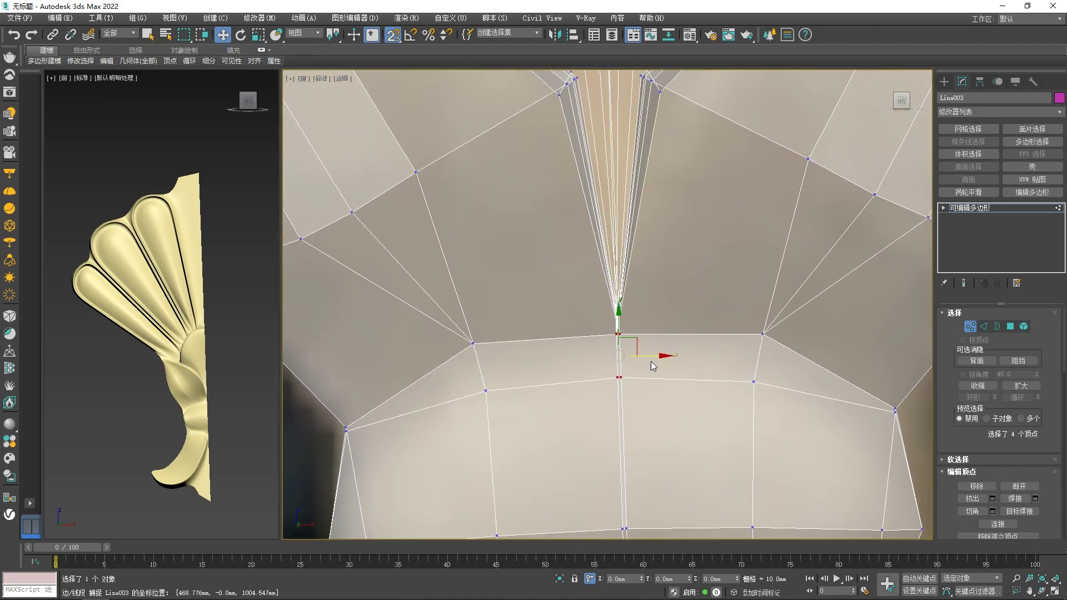
Collapse the two seam vertex pairs at the top of the band beneath the bud
{"action": "left_click_drag", "start_coordinate": [590, 310], "coordinate": [590, 308]}
{"action": "right_click", "coordinate": [609, 298]}
{"action": "left_click", "coordinate": [590, 188]}
{"action": "left_click_drag", "start_coordinate": [654, 391], "coordinate": [608, 364]}
{"action": "right_click", "coordinate": [612, 366]}
{"action": "left_click", "coordinate": [599, 254]}
Collapse the seam vertex pairs down the lower part of the band and into the start of the tail
{"action": "scroll", "coordinate": [602, 257], "scroll_direction": "down", "scroll_amount": 4}
{"action": "middle_click_drag", "start_coordinate": [622, 409], "coordinate": [595, 328]}
{"action": "scroll", "coordinate": [596, 327], "scroll_direction": "up", "scroll_amount": 2}
{"action": "left_click_drag", "start_coordinate": [600, 328], "coordinate": [562, 297]}
{"action": "right_click", "coordinate": [562, 297]}
{"action": "left_click", "coordinate": [544, 192]}
{"action": "right_click", "coordinate": [560, 208]}
{"action": "right_click", "coordinate": [561, 208]}
{"action": "left_click", "coordinate": [545, 106]}
{"action": "left_click_drag", "start_coordinate": [565, 399], "coordinate": [566, 398]}
{"action": "right_click", "coordinate": [575, 397]}
{"action": "left_click", "coordinate": [558, 277]}
Collapse the remaining seam vertex pairs down the tail to the ornament's bottom tip
{"action": "middle_click_drag", "start_coordinate": [622, 450], "coordinate": [635, 261]}
{"action": "scroll", "coordinate": [633, 263], "scroll_direction": "up", "scroll_amount": 3}
{"action": "right_click", "coordinate": [511, 211]}
{"action": "left_click", "coordinate": [500, 65]}
{"action": "scroll", "coordinate": [511, 209], "scroll_direction": "down", "scroll_amount": 3}
{"action": "scroll", "coordinate": [584, 353], "scroll_direction": "up", "scroll_amount": 4}
{"action": "scroll", "coordinate": [584, 349], "scroll_direction": "down", "scroll_amount": 4}
{"action": "middle_click_drag", "start_coordinate": [585, 348], "coordinate": [546, 204]}
{"action": "scroll", "coordinate": [546, 204], "scroll_direction": "down", "scroll_amount": 3}
{"action": "left_click_drag", "start_coordinate": [567, 414], "coordinate": [539, 451]}
{"action": "right_click", "coordinate": [548, 440]}
{"action": "left_click", "coordinate": [540, 329]}
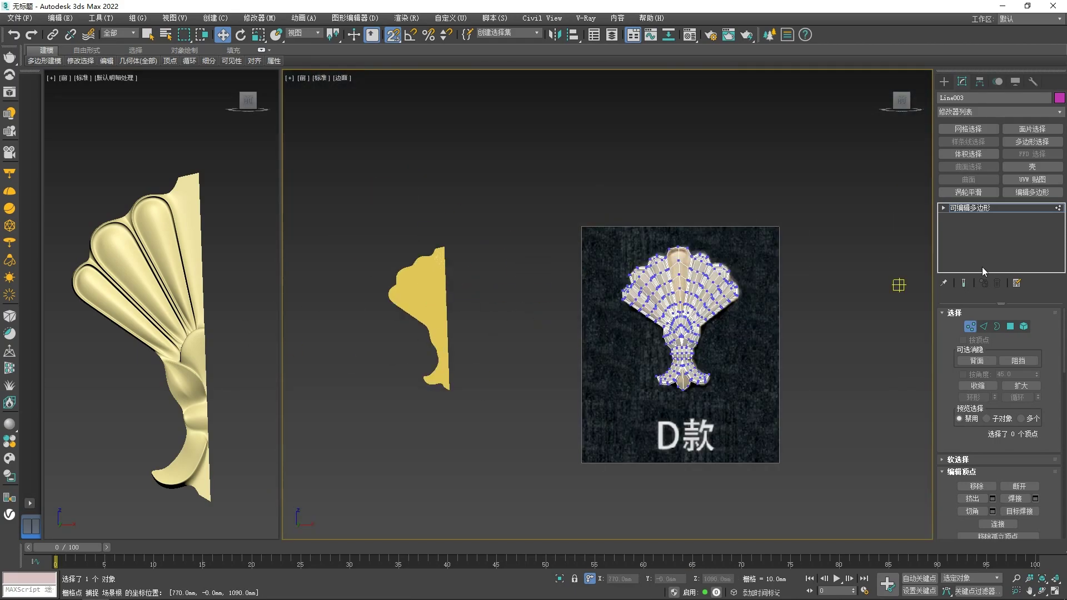
Leave vertex editing, delete the separate smoothed half beside the reference photo, and select the merged ornament
{"action": "key", "text": "1"}
{"action": "left_click", "coordinate": [439, 317]}
{"action": "key", "text": "Delete"}
{"action": "left_click", "coordinate": [717, 306]}
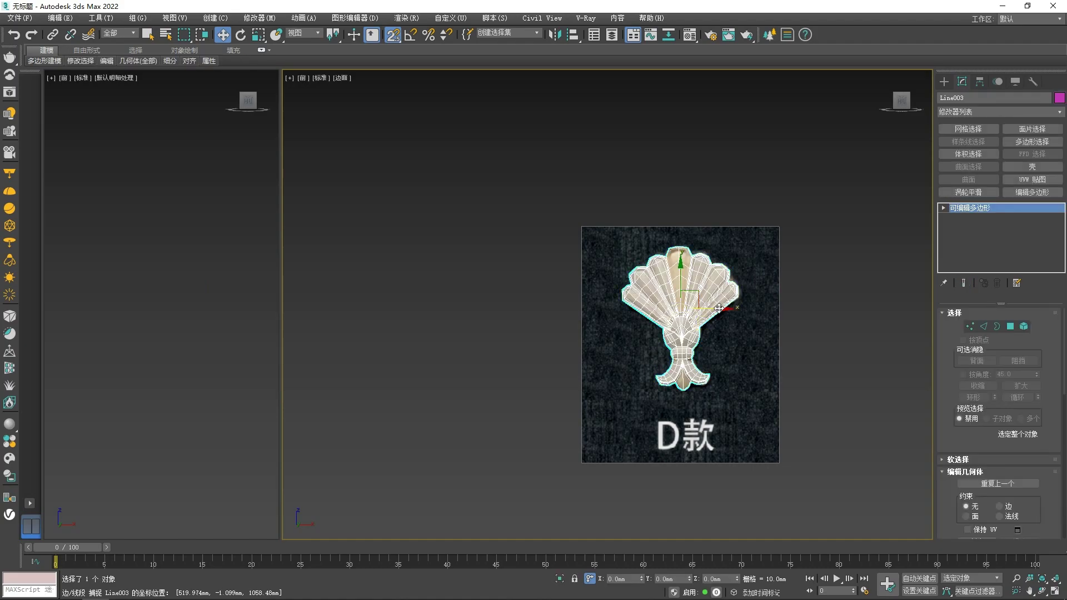
Clone the merged ornament as a copy beside the reference photo and apply TurboSmooth with 4 iterations to the copy
{"action": "left_click_drag", "start_coordinate": [719, 307], "coordinate": [453, 309]}
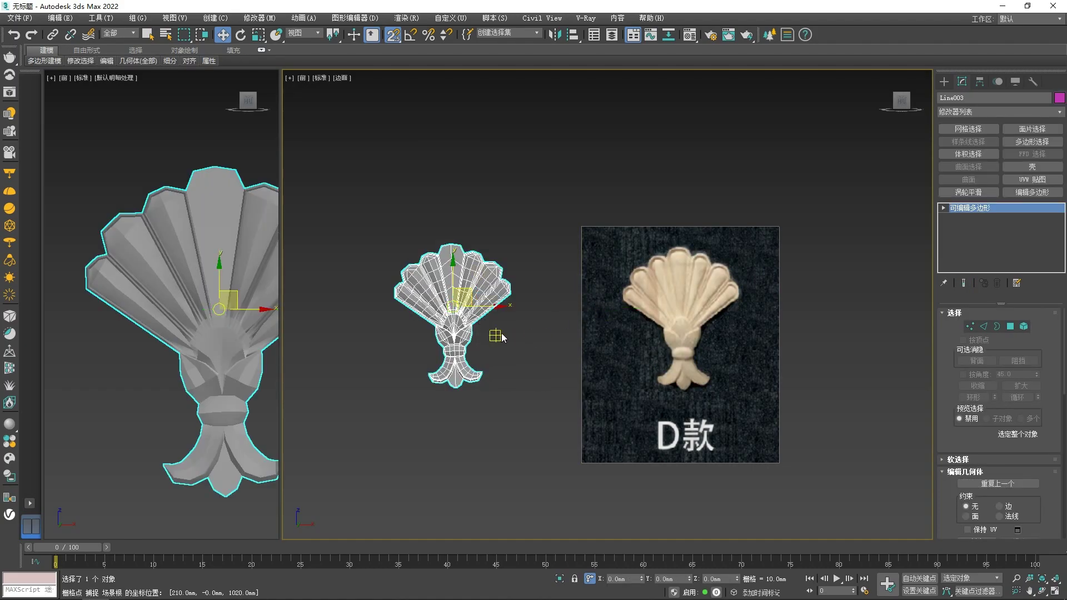
{"action": "key", "text": "ctrl+z"}
{"action": "left_click_drag", "start_coordinate": [696, 309], "coordinate": [497, 310], "text": "shift"}
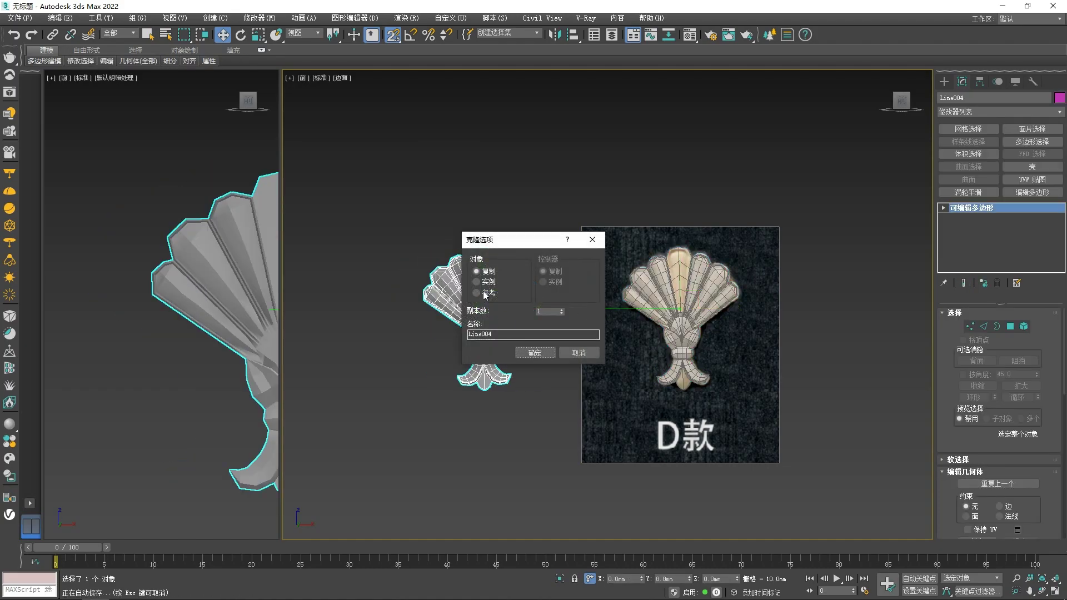
{"action": "left_click", "coordinate": [535, 354]}
{"action": "left_click", "coordinate": [969, 192]}
{"action": "left_click", "coordinate": [1038, 331]}
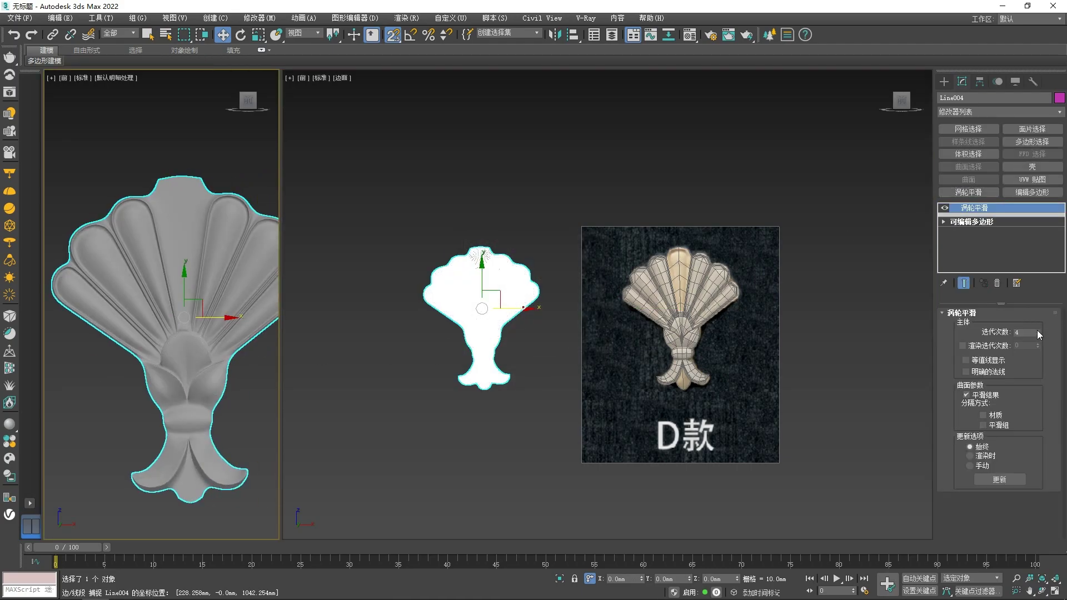
{"action": "left_click", "coordinate": [383, 347]}
Remove the interior vertices along the centre seam of the original ornament's middle lobe
{"action": "scroll", "coordinate": [764, 288], "scroll_direction": "up", "scroll_amount": 8}
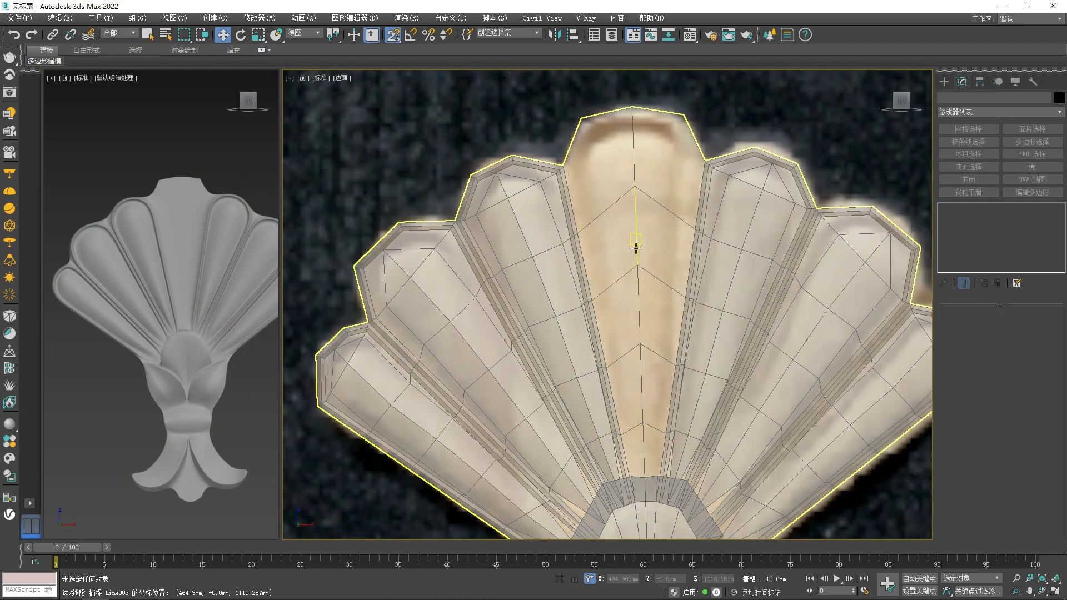
{"action": "left_click", "coordinate": [639, 237]}
{"action": "key", "text": "1"}
{"action": "left_click", "coordinate": [634, 179]}
{"action": "key", "text": "BackSpace"}
{"action": "left_click", "coordinate": [639, 291]}
{"action": "key", "text": "BackSpace"}
Examine the middle lobe and the bud area from tilted and front views
{"action": "middle_click_drag", "start_coordinate": [666, 389], "coordinate": [623, 330]}
{"action": "scroll", "coordinate": [628, 299], "scroll_direction": "down", "scroll_amount": 4}
{"action": "middle_click_drag", "start_coordinate": [581, 280], "coordinate": [578, 234]}
{"action": "middle_click_drag", "start_coordinate": [607, 472], "coordinate": [621, 396], "text": "alt"}
{"action": "key", "text": "f"}
{"action": "scroll", "coordinate": [621, 405], "scroll_direction": "down", "scroll_amount": 3}
{"action": "scroll", "coordinate": [734, 322], "scroll_direction": "up", "scroll_amount": 10}
{"action": "middle_click_drag", "start_coordinate": [781, 285], "coordinate": [776, 310], "text": "alt"}
{"action": "scroll", "coordinate": [749, 281], "scroll_direction": "down", "scroll_amount": 4}
{"action": "middle_click_drag", "start_coordinate": [786, 234], "coordinate": [786, 191], "text": "alt"}
{"action": "key", "text": "f"}
{"action": "scroll", "coordinate": [770, 231], "scroll_direction": "down", "scroll_amount": 6}
{"action": "scroll", "coordinate": [687, 282], "scroll_direction": "up", "scroll_amount": 5}
{"action": "scroll", "coordinate": [675, 270], "scroll_direction": "up", "scroll_amount": 3}
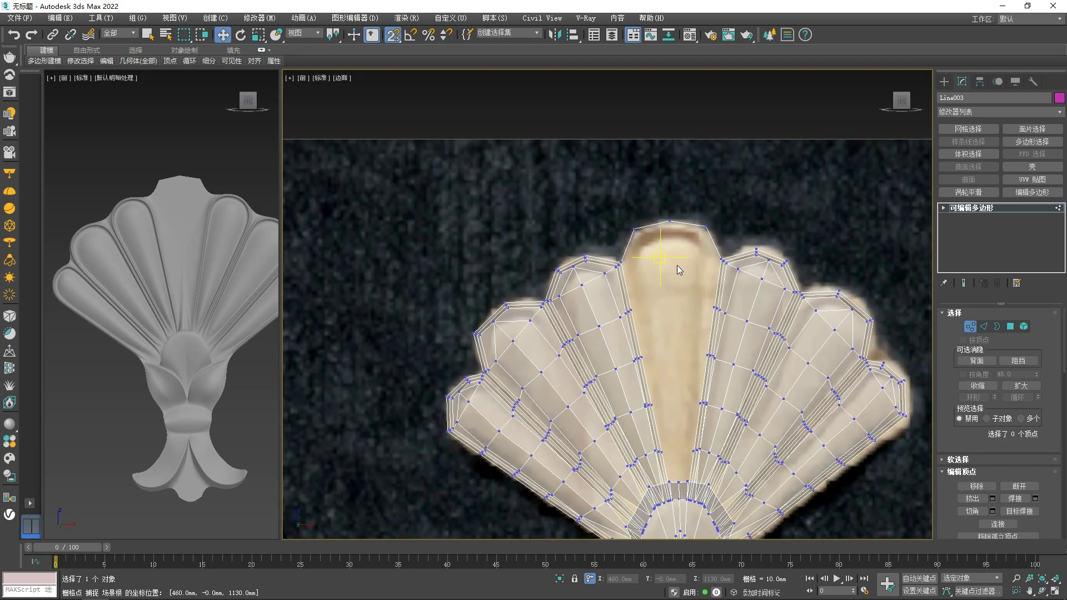
Select the middle lobe's face and inset it twice to make two nested borders
{"action": "key", "text": "2"}
{"action": "key", "text": "5"}
{"action": "left_click", "coordinate": [687, 307]}
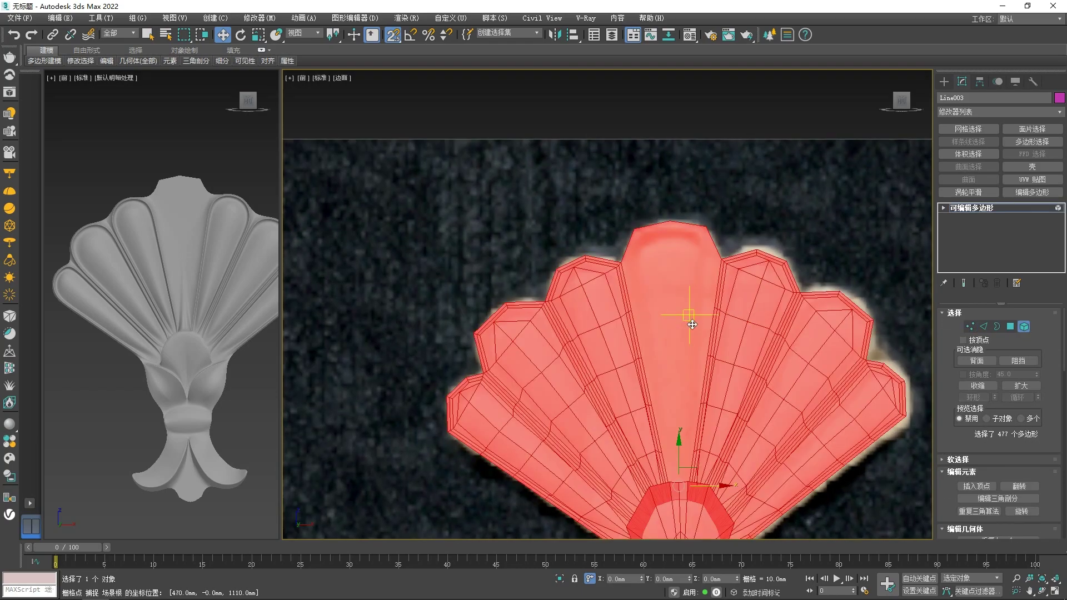
{"action": "left_click", "coordinate": [1011, 329]}
{"action": "left_click", "coordinate": [679, 315]}
{"action": "mouse_move", "coordinate": [679, 314]}
{"action": "middle_mouse_down", "text": "alt"}
{"action": "mouse_move", "coordinate": [701, 278]}
{"action": "mouse_move", "coordinate": [679, 322]}
{"action": "middle_mouse_up", "text": "alt"}
{"action": "key", "text": "F2"}
{"action": "right_click", "coordinate": [679, 330]}
{"action": "left_click", "coordinate": [615, 386]}
{"action": "left_click", "coordinate": [615, 334]}
{"action": "right_click", "coordinate": [662, 332]}
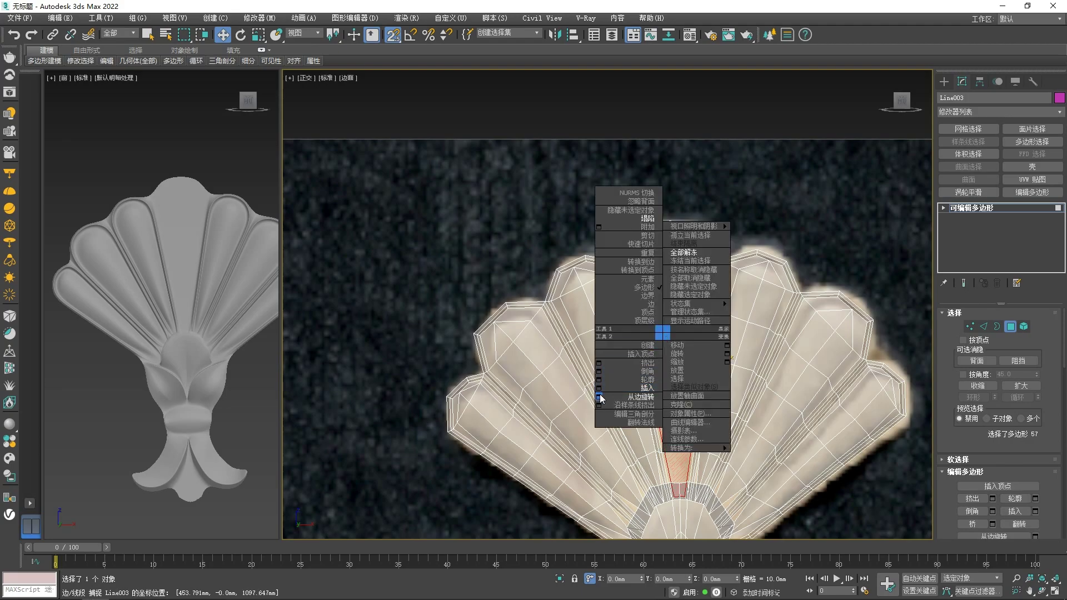
{"action": "left_click", "coordinate": [600, 389]}
{"action": "left_click", "coordinate": [615, 342]}
Try to move a lower corner vertex of the middle lobe's inset border above the bud
{"action": "scroll", "coordinate": [686, 344], "scroll_direction": "up", "scroll_amount": 5}
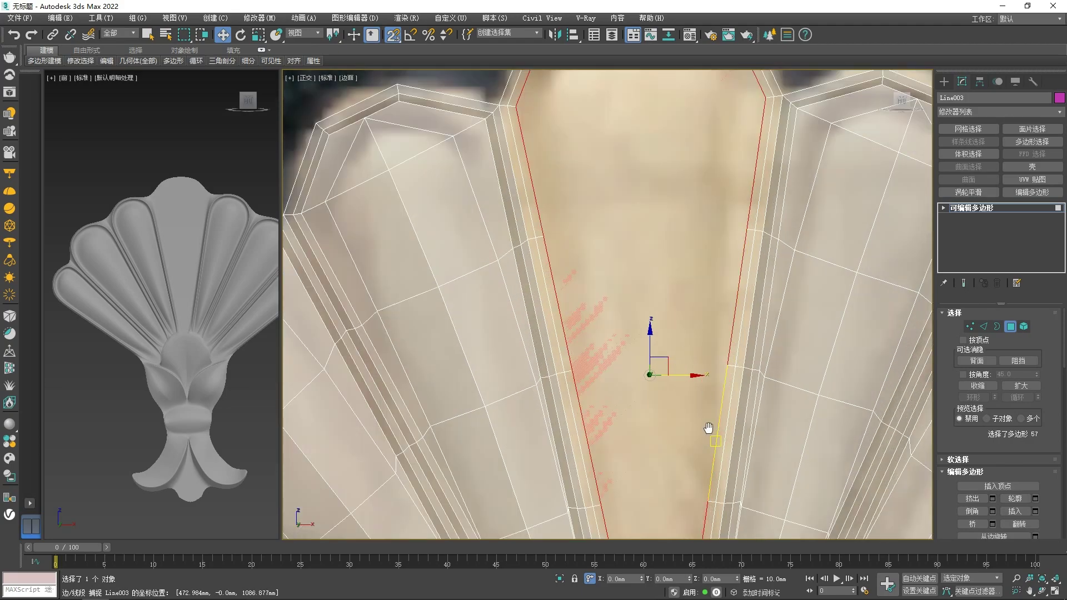
{"action": "middle_click_drag", "start_coordinate": [707, 439], "coordinate": [686, 185]}
{"action": "scroll", "coordinate": [663, 240], "scroll_direction": "up", "scroll_amount": 7}
{"action": "middle_click_drag", "start_coordinate": [833, 181], "coordinate": [630, 280]}
{"action": "key", "text": "1"}
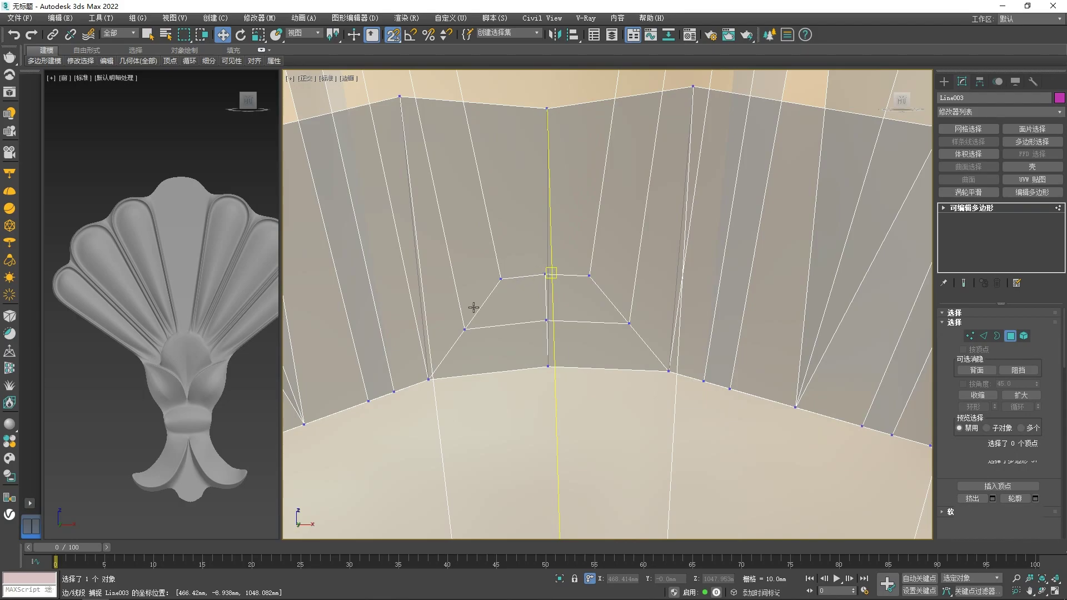
{"action": "mouse_move", "coordinate": [479, 331]}
{"action": "left_mouse_down"}
{"action": "mouse_move", "coordinate": [440, 379]}
{"action": "mouse_move", "coordinate": [473, 345]}
{"action": "left_mouse_up"}
{"action": "key", "text": "ctrl+z"}
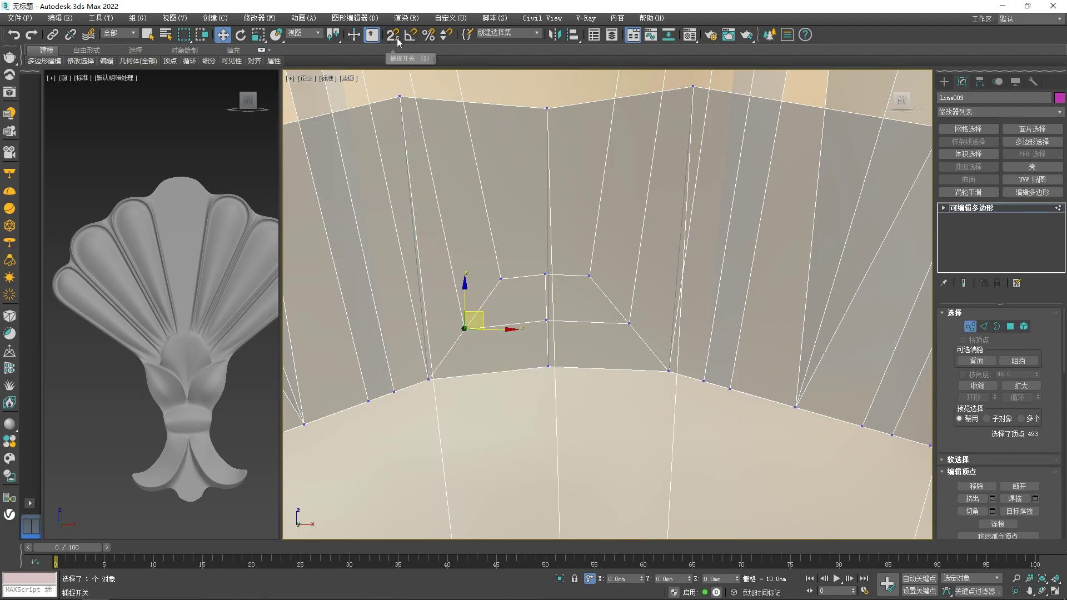
{"action": "left_click", "coordinate": [392, 35]}
{"action": "scroll", "coordinate": [461, 333], "scroll_direction": "up", "scroll_amount": 5}
{"action": "left_click", "coordinate": [530, 301]}
{"action": "scroll", "coordinate": [550, 325], "scroll_direction": "down", "scroll_amount": 8}
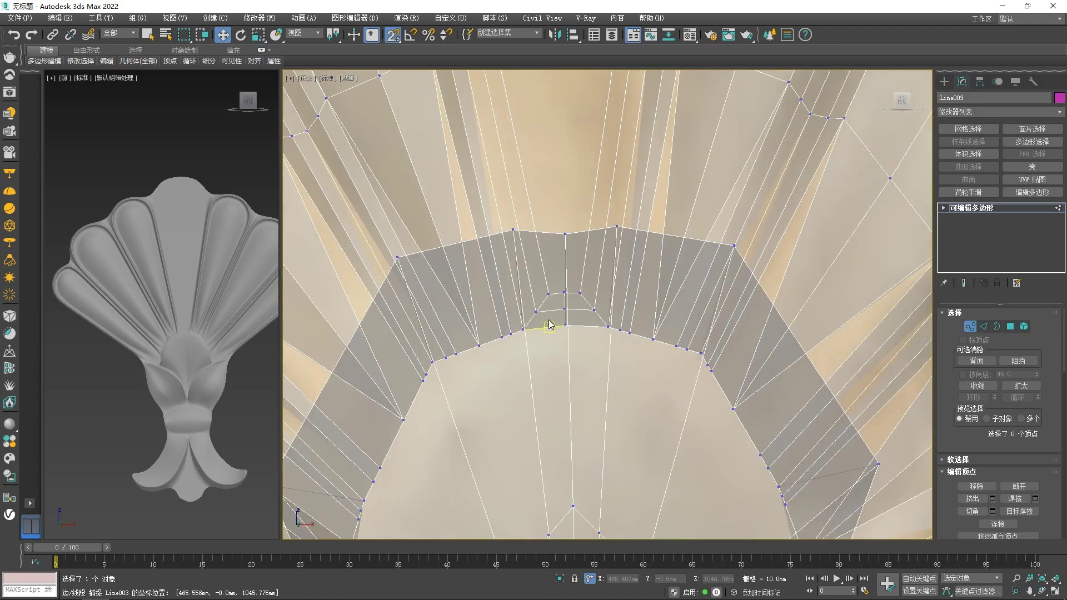
Move the lower corner vertices of the inset borders down towards the bud's top edge
{"action": "key", "text": "f"}
{"action": "scroll", "coordinate": [698, 271], "scroll_direction": "up", "scroll_amount": 7}
{"action": "middle_click_drag", "start_coordinate": [675, 272], "coordinate": [513, 285]}
{"action": "scroll", "coordinate": [513, 288], "scroll_direction": "up", "scroll_amount": 4}
{"action": "left_click", "coordinate": [522, 318]}
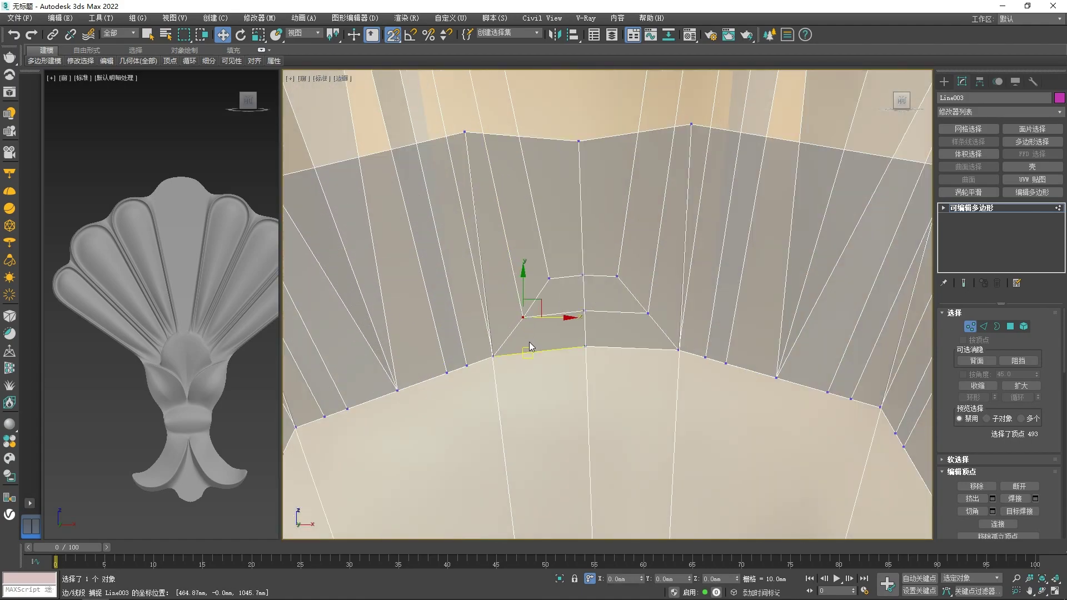
{"action": "left_click_drag", "start_coordinate": [522, 351], "coordinate": [522, 352]}
{"action": "left_click_drag", "start_coordinate": [549, 278], "coordinate": [546, 333]}
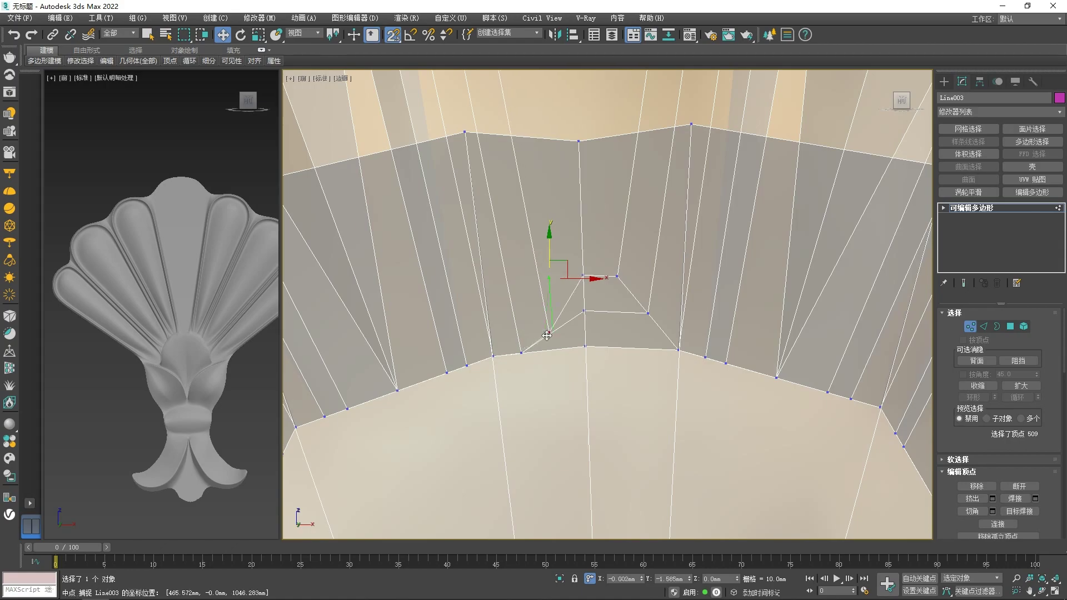
{"action": "left_click_drag", "start_coordinate": [618, 278], "coordinate": [617, 347]}
Collapse the overlapping inset vertices at the centre seam and just right of it along the bud's top edge
{"action": "left_click_drag", "start_coordinate": [648, 314], "coordinate": [563, 293]}
{"action": "scroll", "coordinate": [589, 347], "scroll_direction": "up", "scroll_amount": 8}
{"action": "right_click", "coordinate": [579, 295]}
{"action": "left_click", "coordinate": [553, 188]}
{"action": "scroll", "coordinate": [567, 276], "scroll_direction": "down", "scroll_amount": 4}
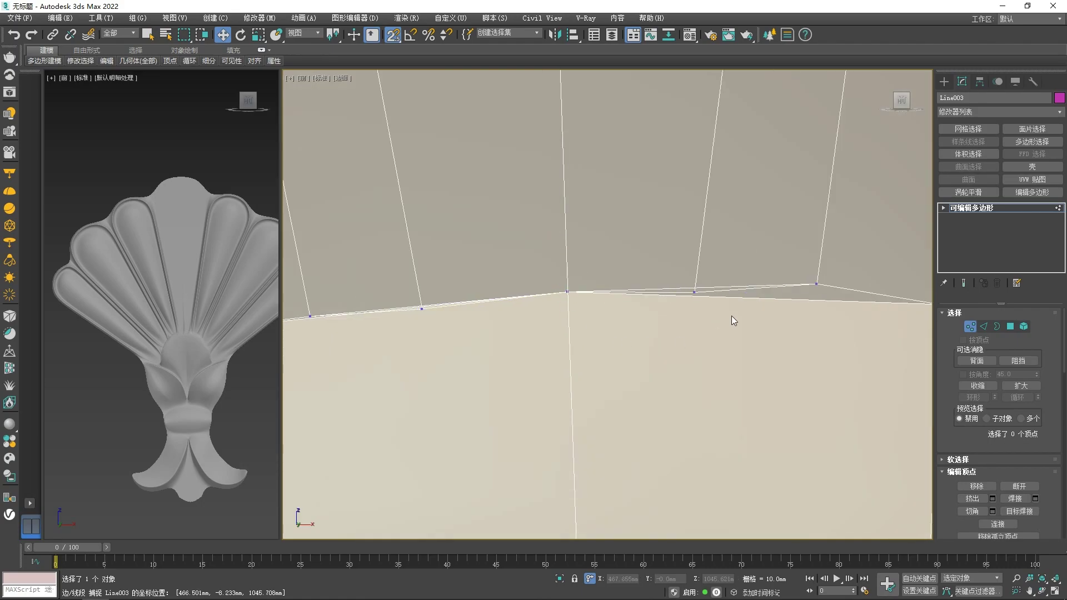
{"action": "right_click", "coordinate": [832, 280]}
{"action": "left_click", "coordinate": [823, 179]}
{"action": "left_click_drag", "start_coordinate": [745, 332], "coordinate": [678, 275]}
{"action": "right_click", "coordinate": [677, 275]}
{"action": "left_click", "coordinate": [668, 174]}
Move the inset vertices on the right half onto the bud's top edge
{"action": "left_click_drag", "start_coordinate": [816, 282], "coordinate": [822, 303]}
{"action": "left_click", "coordinate": [697, 276]}
{"action": "scroll", "coordinate": [722, 300], "scroll_direction": "up", "scroll_amount": 8}
{"action": "right_click", "coordinate": [568, 257]}
{"action": "left_click", "coordinate": [535, 302]}
{"action": "left_click", "coordinate": [393, 219]}
{"action": "left_click_drag", "start_coordinate": [405, 217], "coordinate": [401, 273]}
{"action": "scroll", "coordinate": [622, 295], "scroll_direction": "down", "scroll_amount": 4}
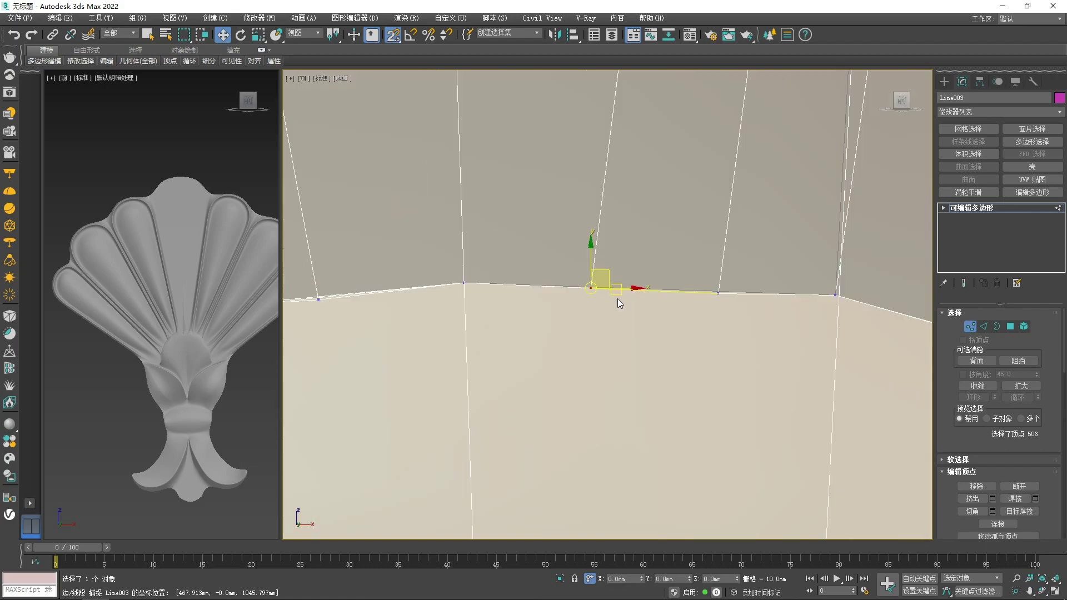
Fine-tune the inset vertices on both sides of the seam so they line up with the bud's top edge
{"action": "middle_click_drag", "start_coordinate": [823, 300], "coordinate": [572, 258]}
{"action": "scroll", "coordinate": [572, 256], "scroll_direction": "up", "scroll_amount": 4}
{"action": "left_click_drag", "start_coordinate": [558, 239], "coordinate": [557, 234]}
{"action": "scroll", "coordinate": [532, 249], "scroll_direction": "down", "scroll_amount": 4}
{"action": "middle_click_drag", "start_coordinate": [500, 256], "coordinate": [559, 308]}
{"action": "scroll", "coordinate": [558, 308], "scroll_direction": "up", "scroll_amount": 4}
{"action": "left_click_drag", "start_coordinate": [498, 254], "coordinate": [497, 249]}
{"action": "scroll", "coordinate": [498, 262], "scroll_direction": "down", "scroll_amount": 4}
{"action": "middle_click_drag", "start_coordinate": [498, 266], "coordinate": [729, 300]}
{"action": "scroll", "coordinate": [730, 295], "scroll_direction": "up", "scroll_amount": 4}
{"action": "left_click_drag", "start_coordinate": [395, 309], "coordinate": [395, 315]}
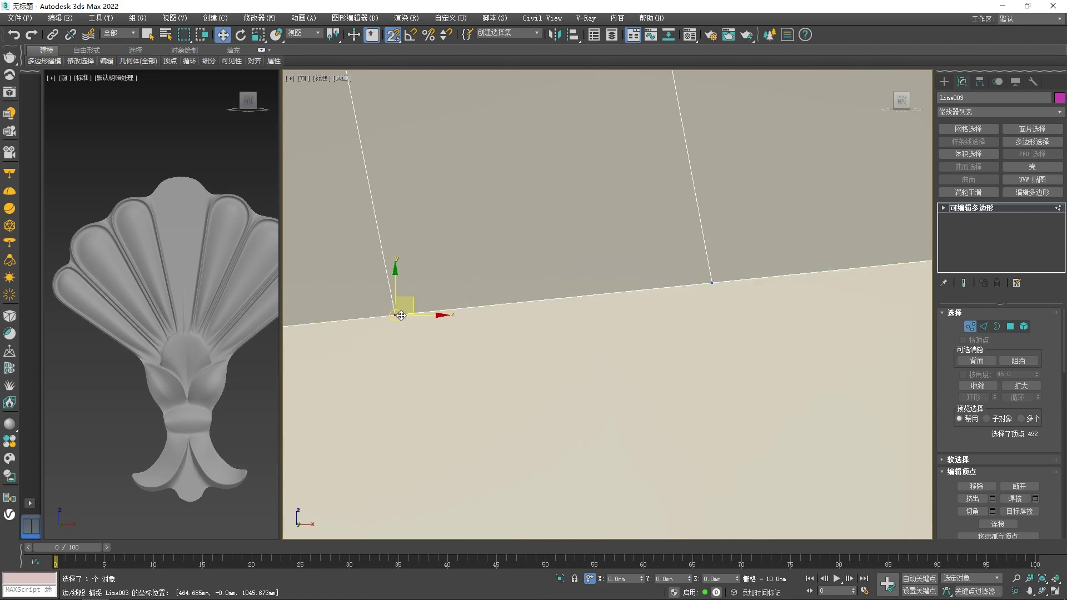
Select the inset edge loop running around the middle lobe
{"action": "scroll", "coordinate": [396, 313], "scroll_direction": "down", "scroll_amount": 7}
{"action": "middle_click_drag", "start_coordinate": [396, 314], "coordinate": [585, 306]}
{"action": "scroll", "coordinate": [575, 300], "scroll_direction": "up", "scroll_amount": 3}
{"action": "scroll", "coordinate": [578, 312], "scroll_direction": "down", "scroll_amount": 3}
{"action": "scroll", "coordinate": [568, 325], "scroll_direction": "down", "scroll_amount": 6}
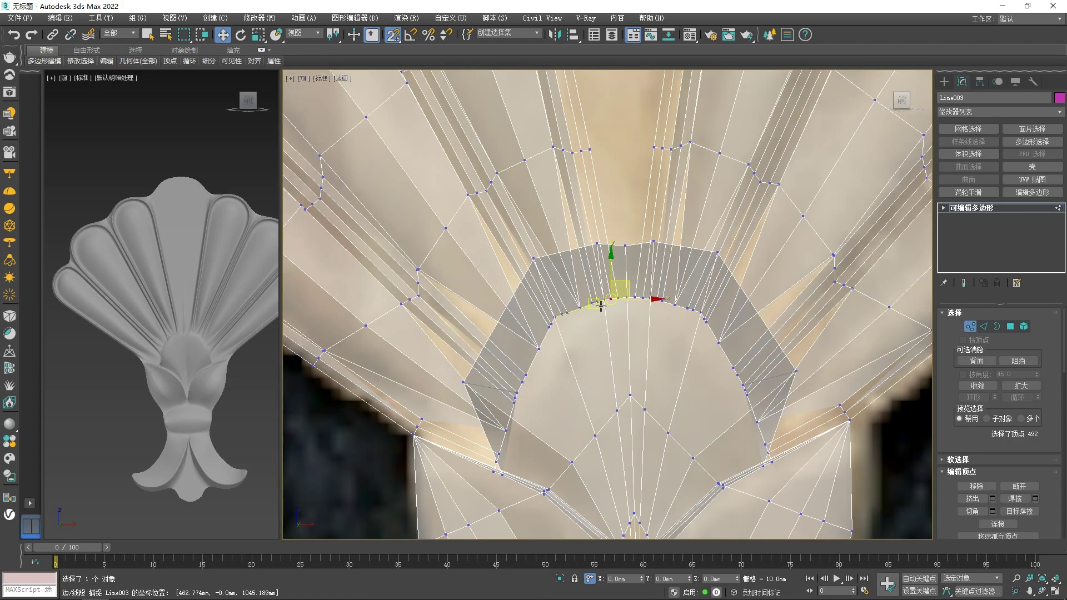
{"action": "scroll", "coordinate": [534, 139], "scroll_direction": "up", "scroll_amount": 5}
{"action": "key", "text": "2"}
{"action": "double_click", "coordinate": [534, 136]}
{"action": "scroll", "coordinate": [590, 302], "scroll_direction": "down", "scroll_amount": 6}
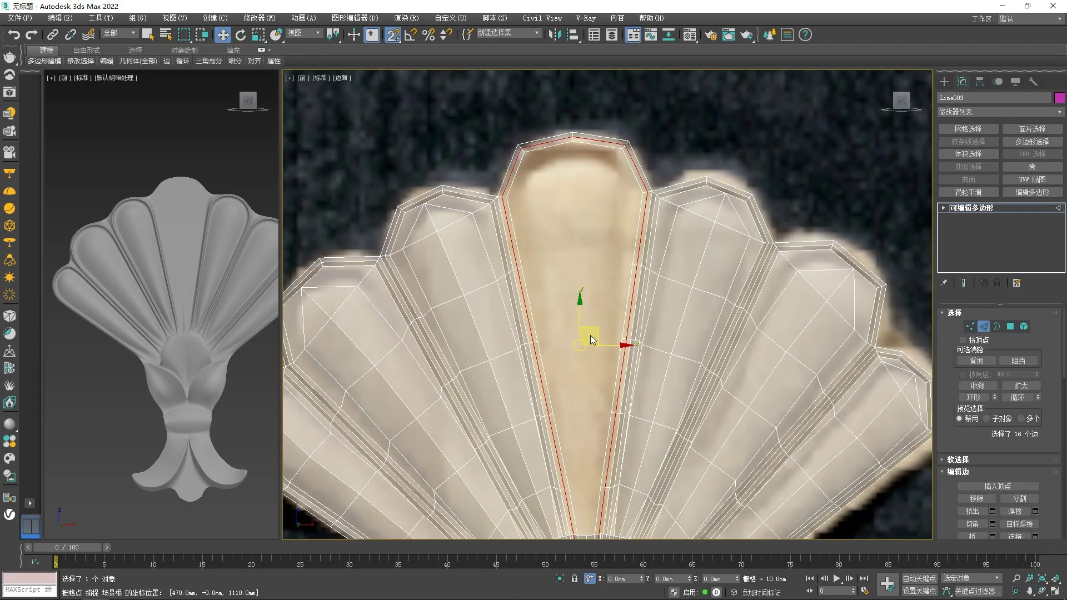
Deselect the loop's lowest edges beside the bud, keeping only the edges around the lobe
{"action": "scroll", "coordinate": [578, 357], "scroll_direction": "up", "scroll_amount": 6}
{"action": "scroll", "coordinate": [618, 369], "scroll_direction": "down", "scroll_amount": 3}
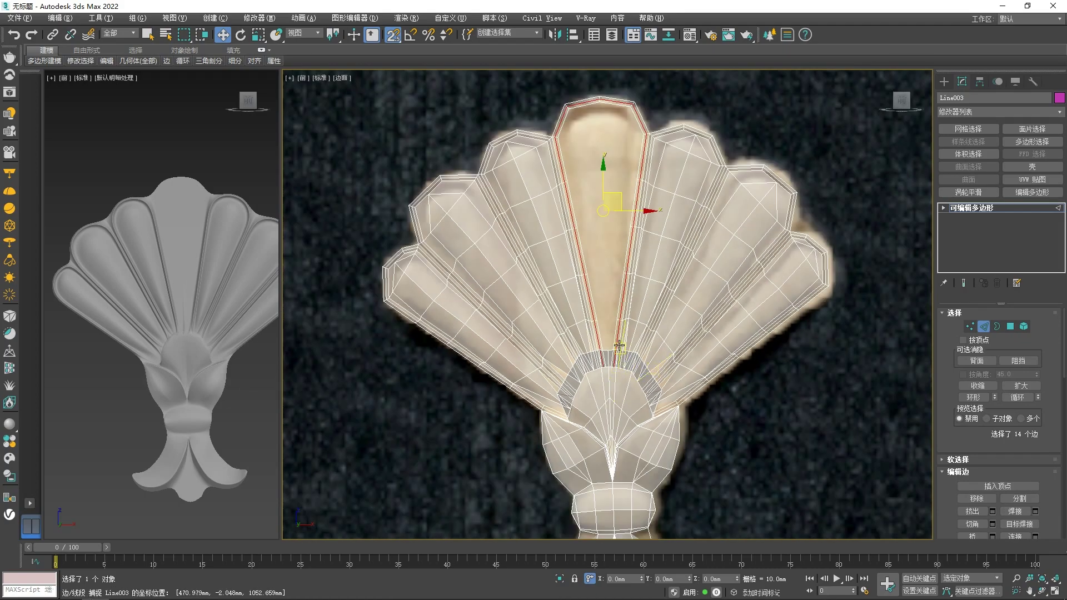
{"action": "middle_click_drag", "start_coordinate": [598, 347], "coordinate": [599, 278], "text": "alt"}
{"action": "scroll", "coordinate": [599, 278], "scroll_direction": "up", "scroll_amount": 5}
{"action": "left_click", "coordinate": [590, 318], "text": "alt"}
{"action": "scroll", "coordinate": [620, 350], "scroll_direction": "down", "scroll_amount": 4}
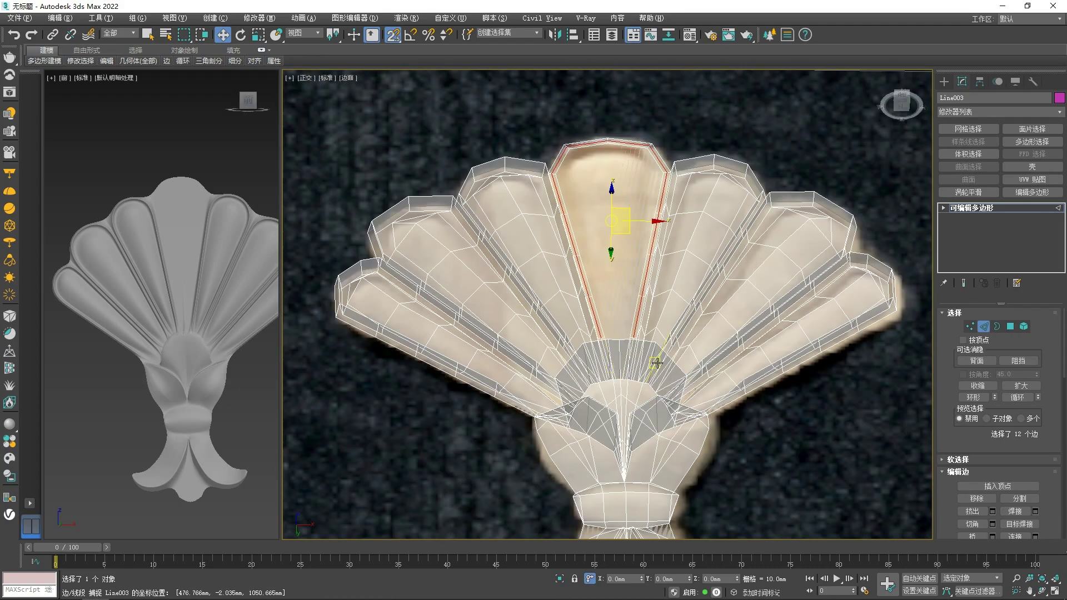
{"action": "middle_click_drag", "start_coordinate": [658, 362], "coordinate": [661, 398], "text": "alt"}
{"action": "key", "text": "f"}
{"action": "scroll", "coordinate": [730, 321], "scroll_direction": "up", "scroll_amount": 3}
{"action": "scroll", "coordinate": [649, 287], "scroll_direction": "down", "scroll_amount": 4}
{"action": "scroll", "coordinate": [638, 282], "scroll_direction": "up", "scroll_amount": 2}
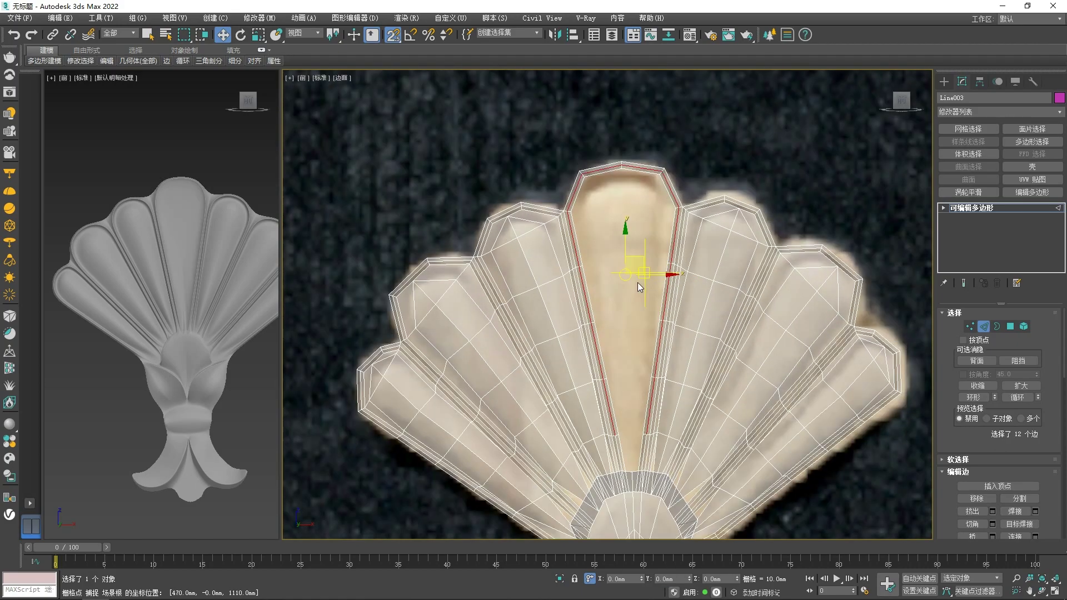
{"action": "key", "text": "4"}
{"action": "left_click", "coordinate": [638, 282]}
{"action": "right_click", "coordinate": [624, 263]}
{"action": "left_click", "coordinate": [722, 158]}
{"action": "left_click", "coordinate": [721, 158]}
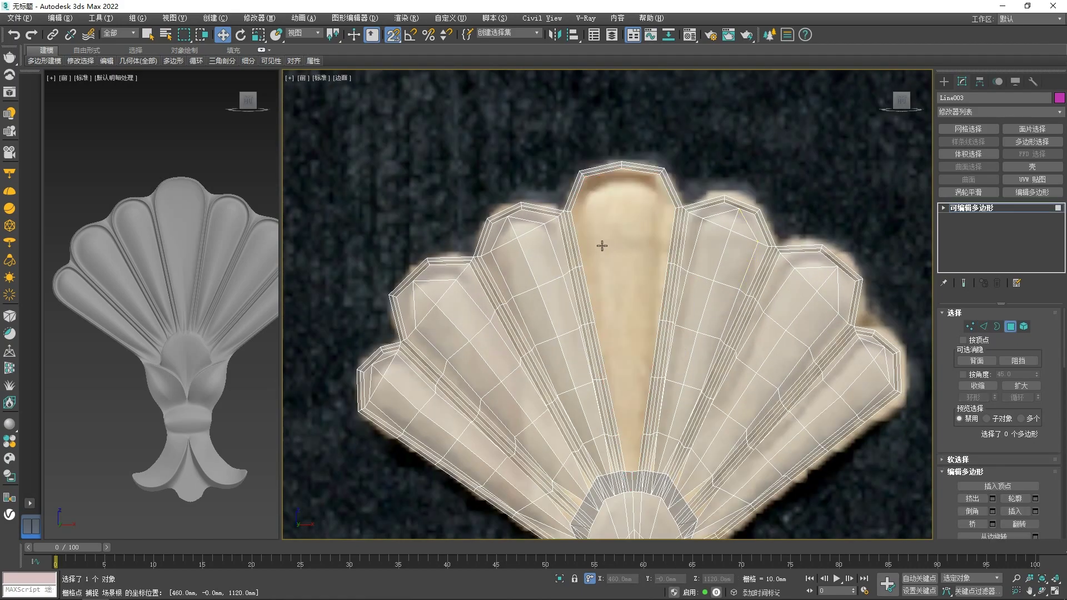
Cut two cross edges over the upper part of the middle lobe, joining the matching vertices of its side borders
{"action": "scroll", "coordinate": [584, 221], "scroll_direction": "up", "scroll_amount": 4}
{"action": "key", "text": "alt+c"}
{"action": "left_click", "coordinate": [823, 342]}
{"action": "scroll", "coordinate": [800, 335], "scroll_direction": "down", "scroll_amount": 4}
{"action": "middle_click_drag", "start_coordinate": [721, 418], "coordinate": [605, 331]}
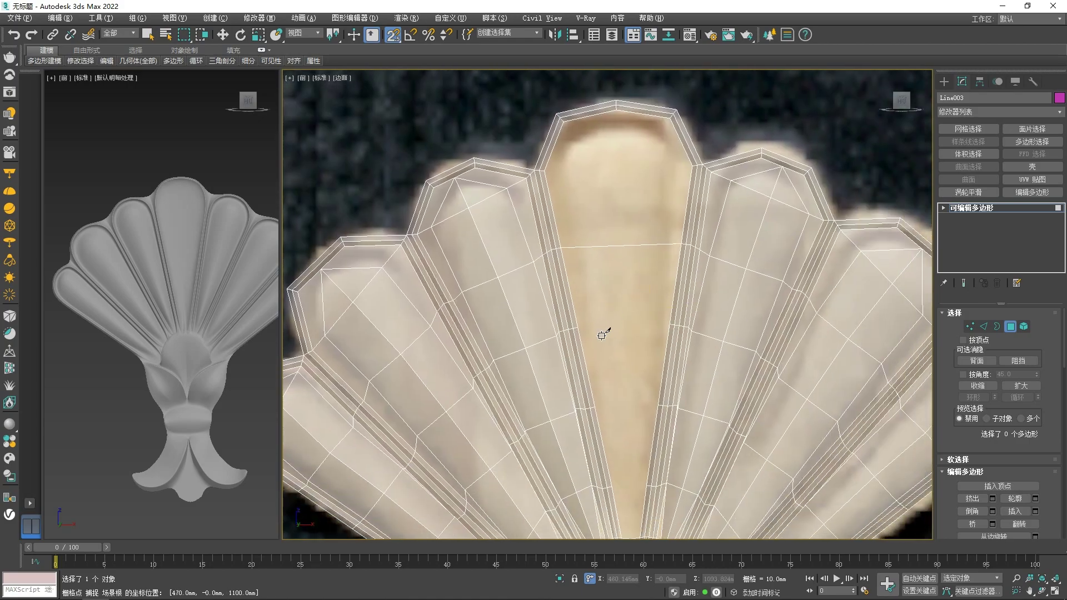
{"action": "scroll", "coordinate": [572, 329], "scroll_direction": "up", "scroll_amount": 4}
{"action": "left_click", "coordinate": [761, 315]}
{"action": "right_click", "coordinate": [762, 315]}
Cut two more cross edges over the lower, narrowing part of the middle lobe between the matching border vertices
{"action": "scroll", "coordinate": [684, 417], "scroll_direction": "down", "scroll_amount": 4}
{"action": "scroll", "coordinate": [661, 392], "scroll_direction": "up", "scroll_amount": 4}
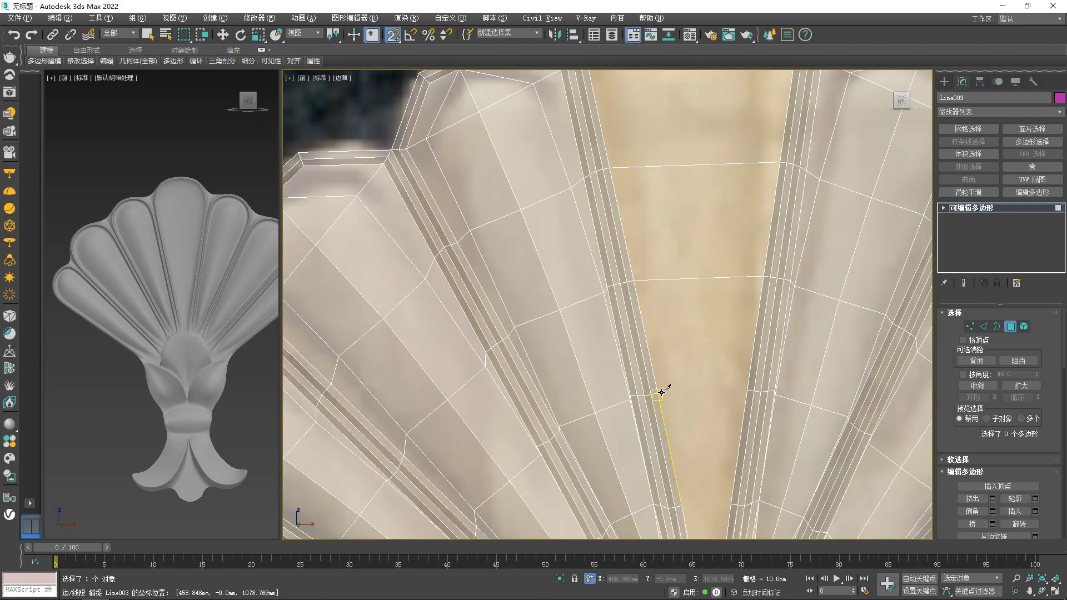
{"action": "left_click", "coordinate": [741, 390]}
{"action": "scroll", "coordinate": [739, 397], "scroll_direction": "down", "scroll_amount": 4}
{"action": "scroll", "coordinate": [700, 428], "scroll_direction": "up", "scroll_amount": 4}
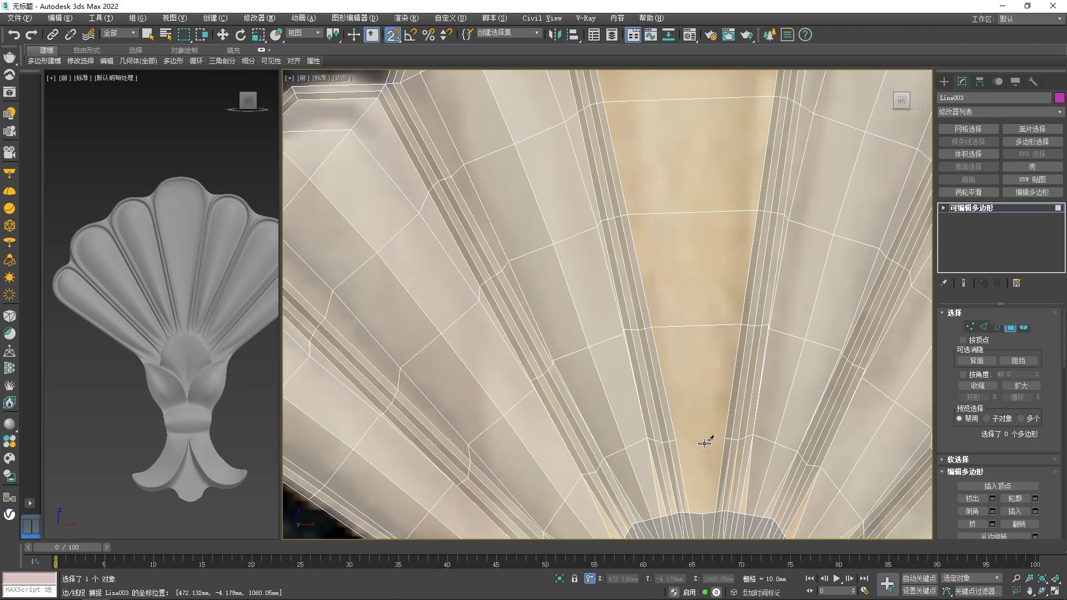
{"action": "scroll", "coordinate": [711, 446], "scroll_direction": "up", "scroll_amount": 4}
{"action": "left_click", "coordinate": [787, 436]}
{"action": "right_click", "coordinate": [786, 436]}
{"action": "scroll", "coordinate": [679, 433], "scroll_direction": "down", "scroll_amount": 4}
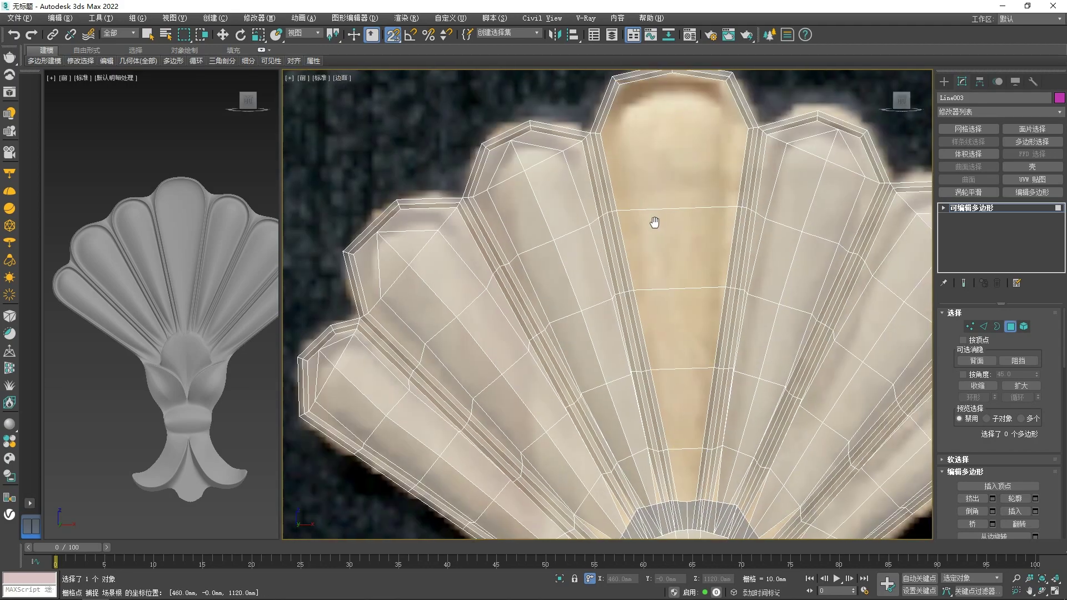
Cut cross edges between the middle lobe's shoulder vertices and between its upper corner vertices
{"action": "scroll", "coordinate": [659, 198], "scroll_direction": "up", "scroll_amount": 5}
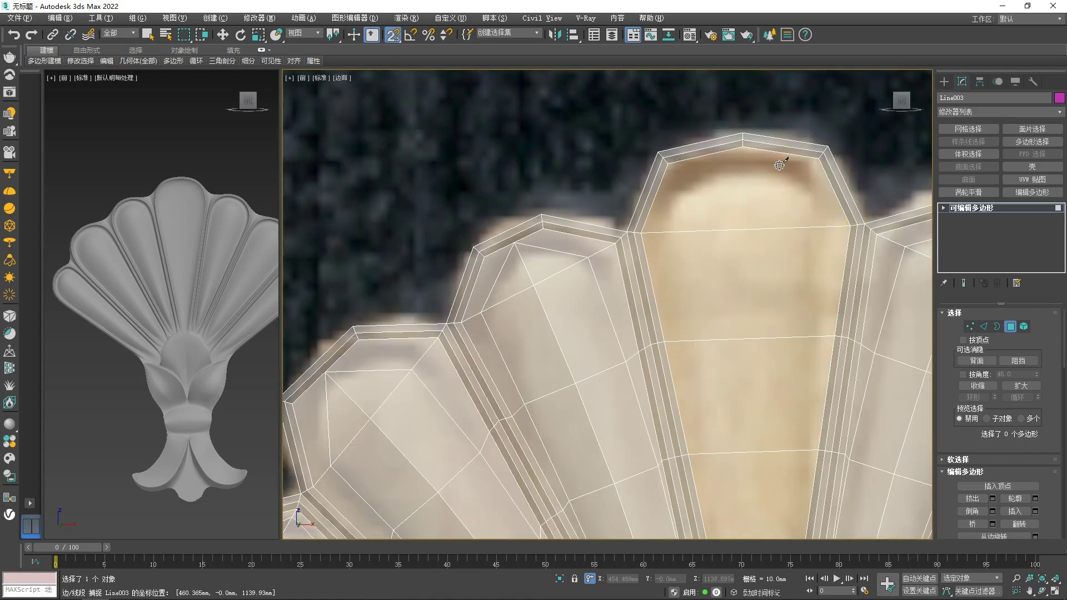
{"action": "scroll", "coordinate": [798, 194], "scroll_direction": "down", "scroll_amount": 4}
{"action": "scroll", "coordinate": [786, 190], "scroll_direction": "up", "scroll_amount": 4}
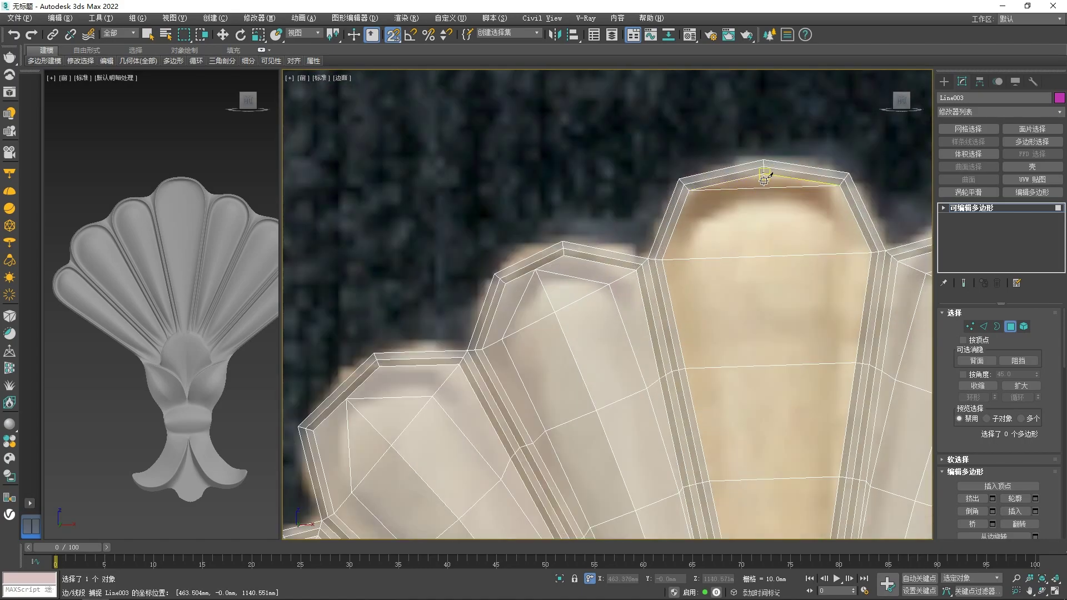
Cut a vertical centre line through the middle lobe from its top vertex to the bud
{"action": "scroll", "coordinate": [760, 209], "scroll_direction": "down", "scroll_amount": 4}
{"action": "scroll", "coordinate": [768, 384], "scroll_direction": "up", "scroll_amount": 5}
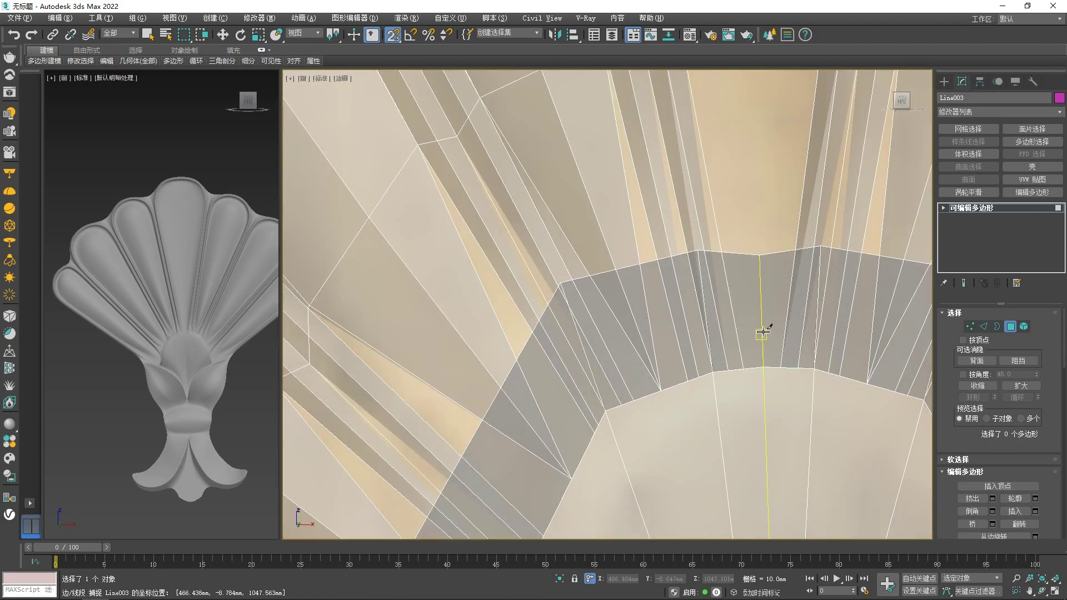
{"action": "scroll", "coordinate": [761, 254], "scroll_direction": "down", "scroll_amount": 6}
{"action": "scroll", "coordinate": [706, 296], "scroll_direction": "up", "scroll_amount": 3}
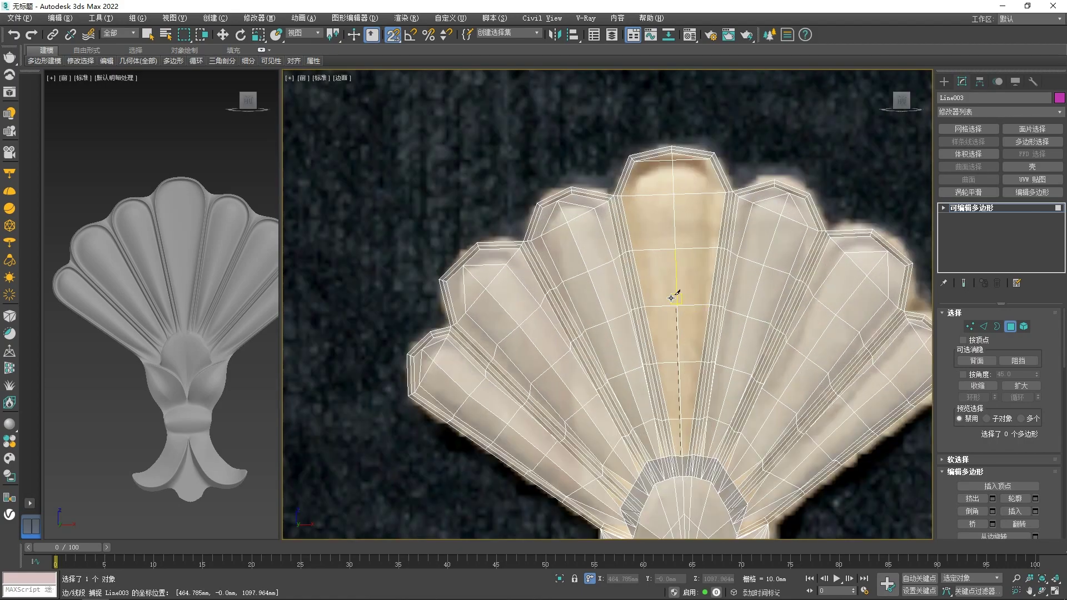
Select edges along the middle lobe's centre line to check the continuity of the loop down to the bud
{"action": "key", "text": "4"}
{"action": "key", "text": "2"}
{"action": "left_click", "coordinate": [678, 273]}
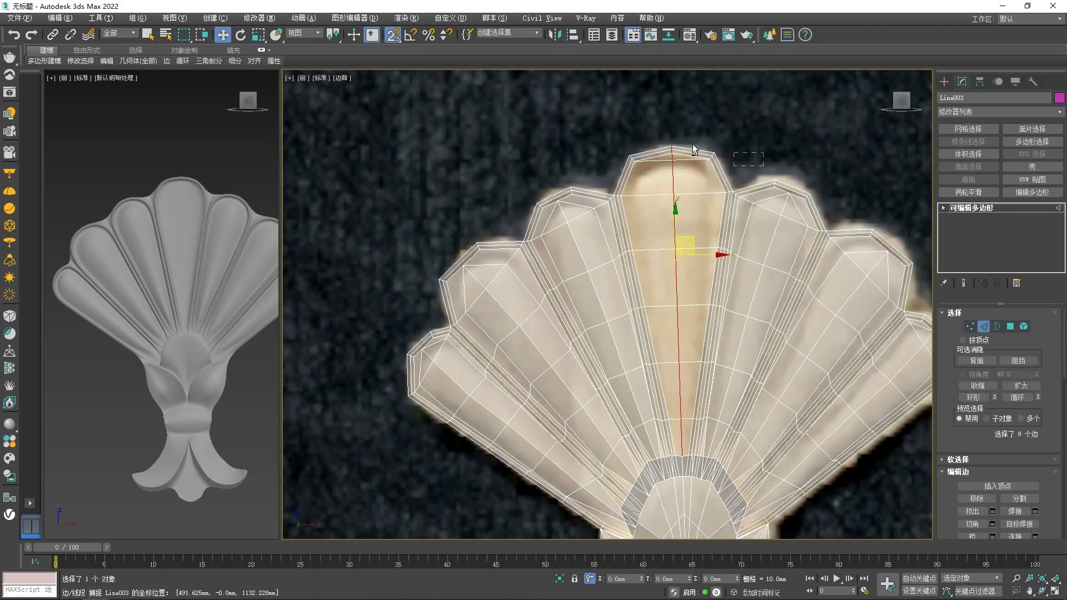
{"action": "scroll", "coordinate": [648, 414], "scroll_direction": "down", "scroll_amount": 5}
{"action": "left_click", "coordinate": [661, 393], "text": "alt"}
{"action": "scroll", "coordinate": [667, 401], "scroll_direction": "up", "scroll_amount": 6}
{"action": "middle_click_drag", "start_coordinate": [667, 391], "coordinate": [679, 370], "text": "alt"}
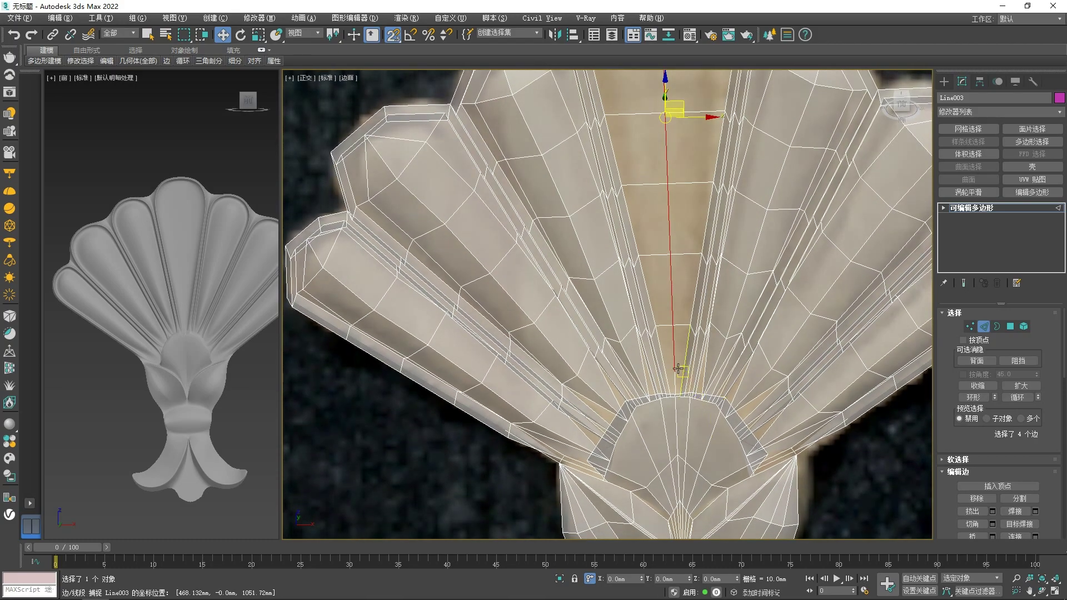
{"action": "left_click", "coordinate": [673, 354]}
{"action": "scroll", "coordinate": [684, 358], "scroll_direction": "down", "scroll_amount": 3}
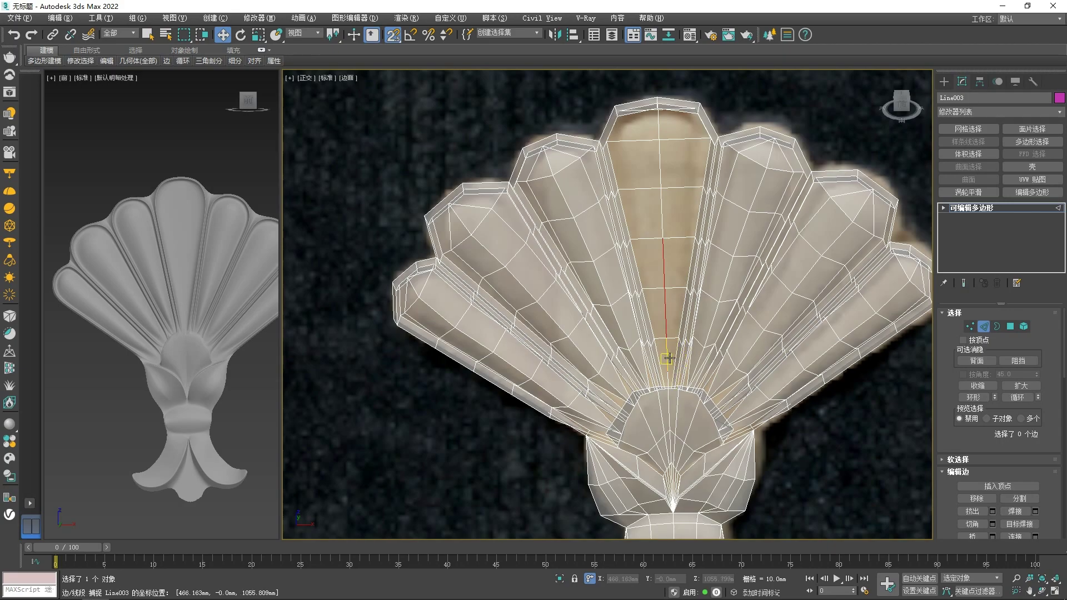
Collapse the duplicate vertices on the middle lobe's centre line near the bud and at the lowest cross edge
{"action": "key", "text": "1"}
{"action": "left_click", "coordinate": [667, 380]}
{"action": "scroll", "coordinate": [666, 374], "scroll_direction": "up", "scroll_amount": 8}
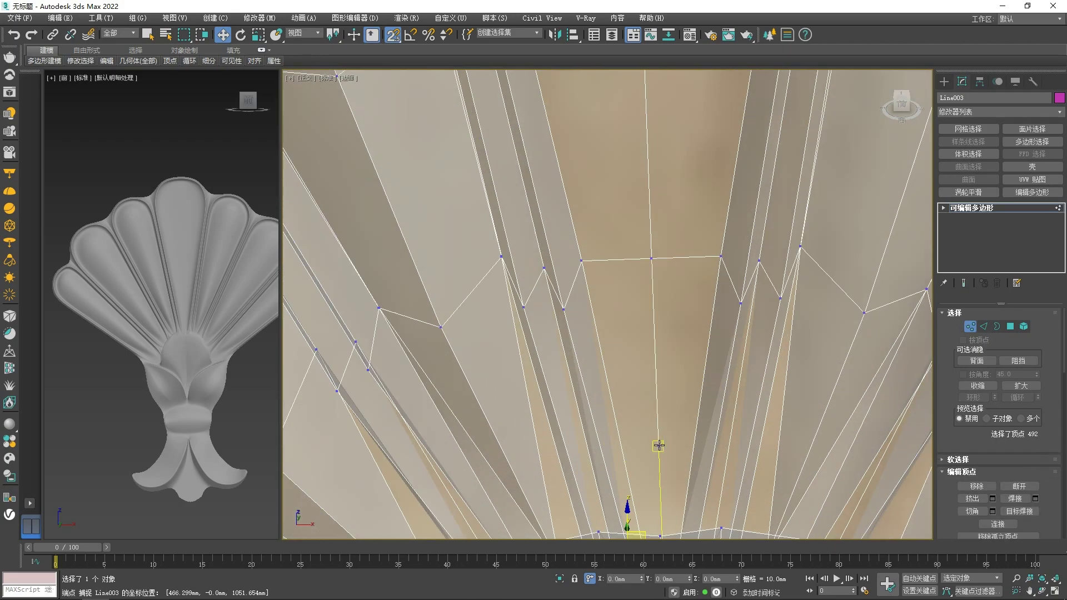
{"action": "right_click", "coordinate": [655, 428]}
{"action": "left_click", "coordinate": [638, 383]}
{"action": "left_click", "coordinate": [651, 258]}
{"action": "right_click", "coordinate": [638, 248]}
{"action": "left_click", "coordinate": [620, 200]}
{"action": "scroll", "coordinate": [661, 153], "scroll_direction": "down", "scroll_amount": 8}
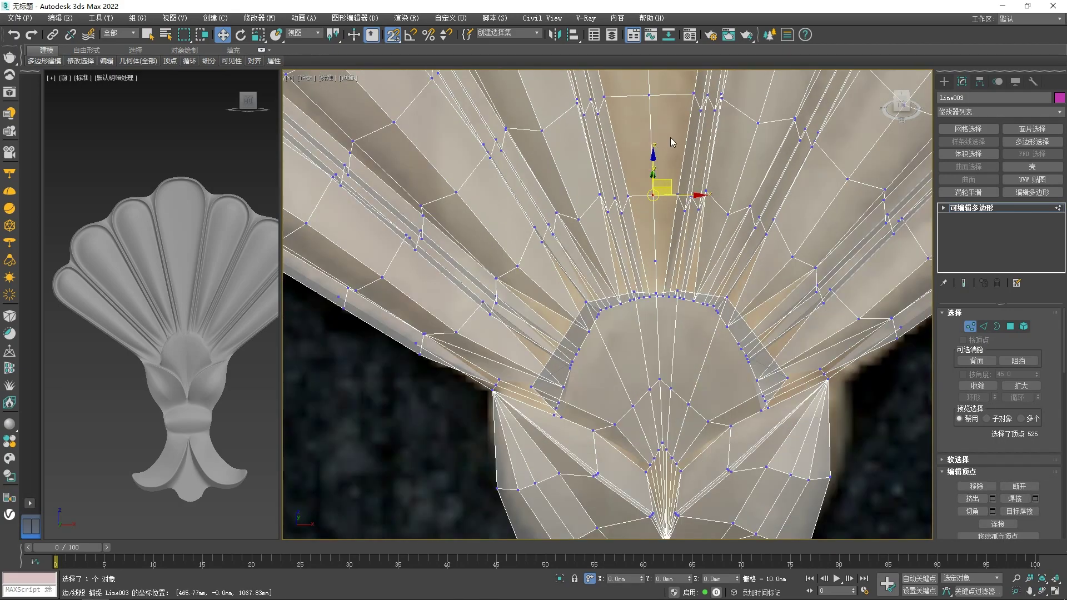
Collapse the duplicate vertices at the next two crossings up the middle lobe's centre line
{"action": "scroll", "coordinate": [669, 141], "scroll_direction": "up", "scroll_amount": 5}
{"action": "left_click", "coordinate": [629, 259]}
{"action": "right_click", "coordinate": [632, 235]}
{"action": "left_click", "coordinate": [611, 126]}
{"action": "left_click", "coordinate": [623, 117]}
{"action": "right_click", "coordinate": [628, 145]}
{"action": "left_click", "coordinate": [605, 37]}
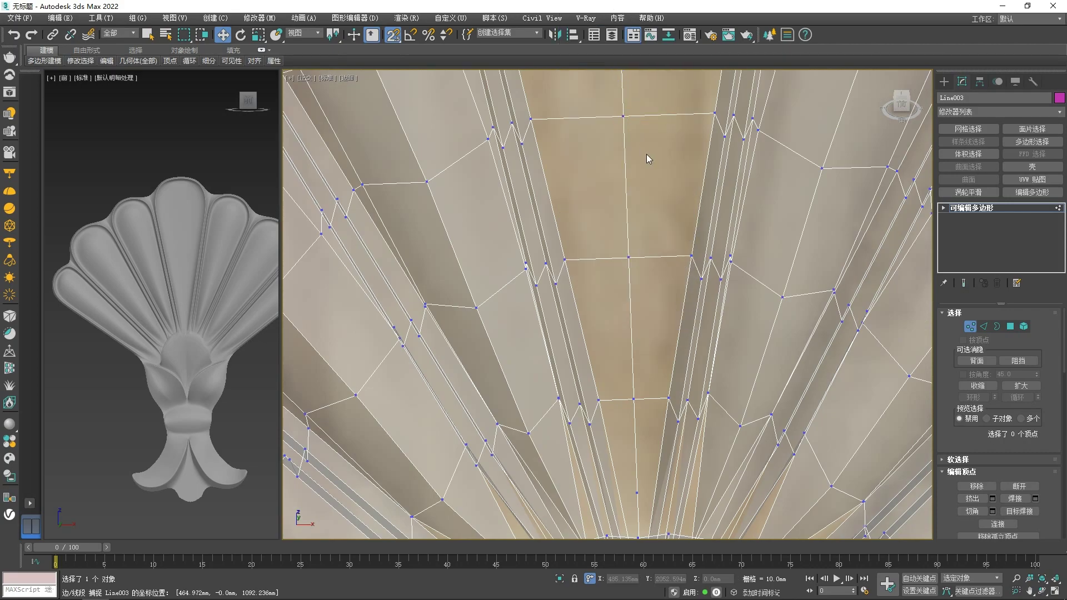
Select the five inner vertices along the middle lobe's centre line and move them -15 mm in Y
{"action": "key", "text": "f"}
{"action": "scroll", "coordinate": [738, 203], "scroll_direction": "up", "scroll_amount": 3}
{"action": "scroll", "coordinate": [736, 207], "scroll_direction": "up", "scroll_amount": 5}
{"action": "middle_click_drag", "start_coordinate": [727, 211], "coordinate": [624, 308]}
{"action": "key", "text": "2"}
{"action": "key", "text": "1"}
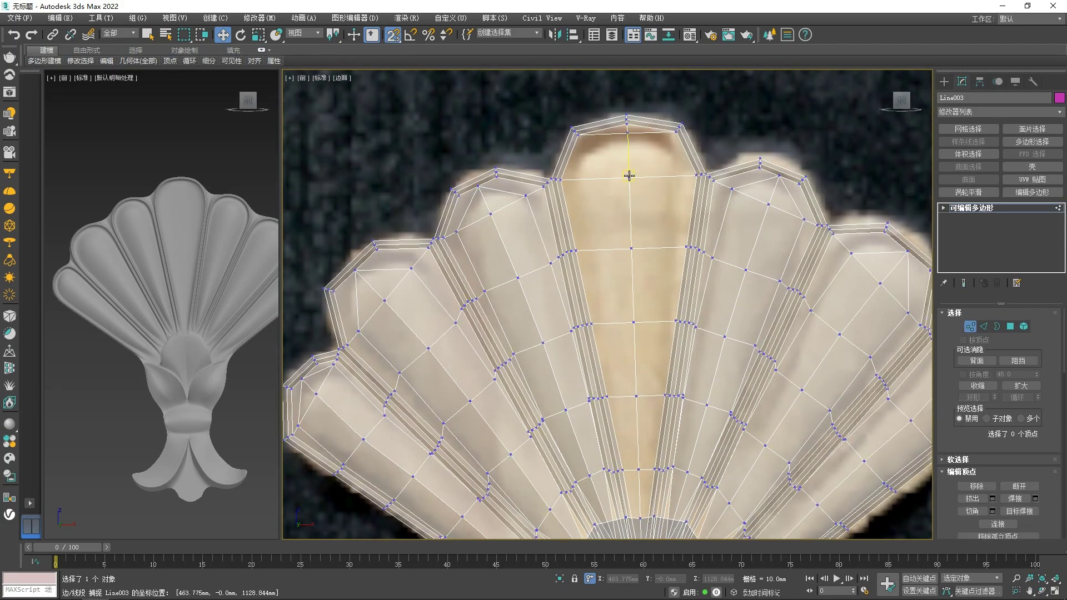
{"action": "left_click", "coordinate": [638, 470], "text": "ctrl"}
{"action": "middle_click_drag", "start_coordinate": [641, 416], "coordinate": [631, 361]}
{"action": "scroll", "coordinate": [631, 361], "scroll_direction": "down", "scroll_amount": 3}
{"action": "mouse_move", "coordinate": [631, 361]}
{"action": "middle_mouse_down", "text": "alt"}
{"action": "mouse_move", "coordinate": [655, 348]}
{"action": "mouse_move", "coordinate": [627, 328]}
{"action": "mouse_move", "coordinate": [623, 365]}
{"action": "middle_mouse_up", "text": "alt"}
{"action": "middle_click_drag", "start_coordinate": [628, 264], "coordinate": [637, 235], "text": "alt"}
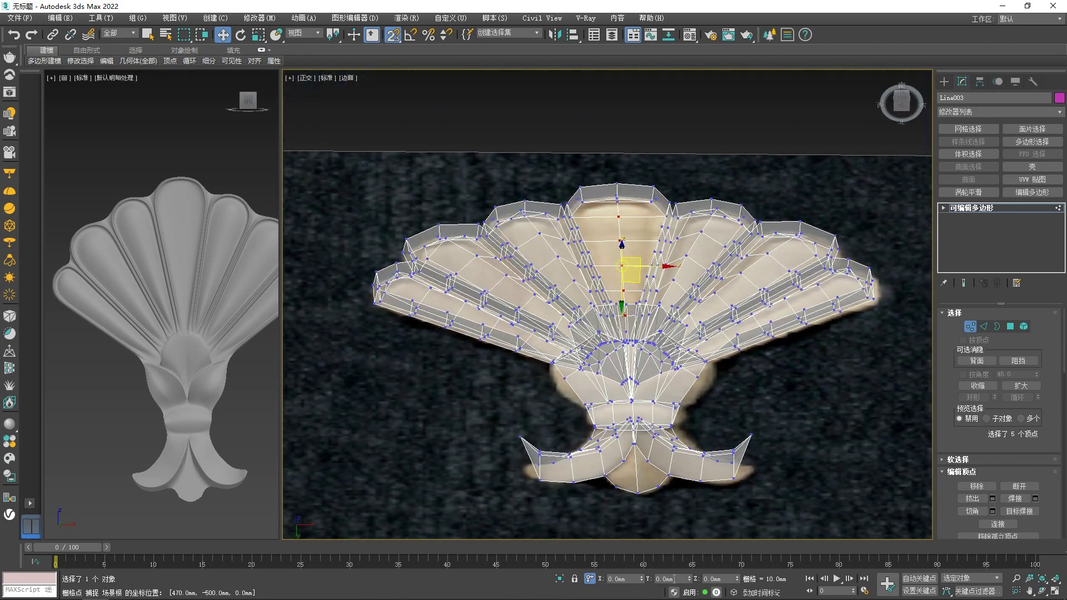
{"action": "type", "text": "0"}
{"action": "key", "text": "Return"}
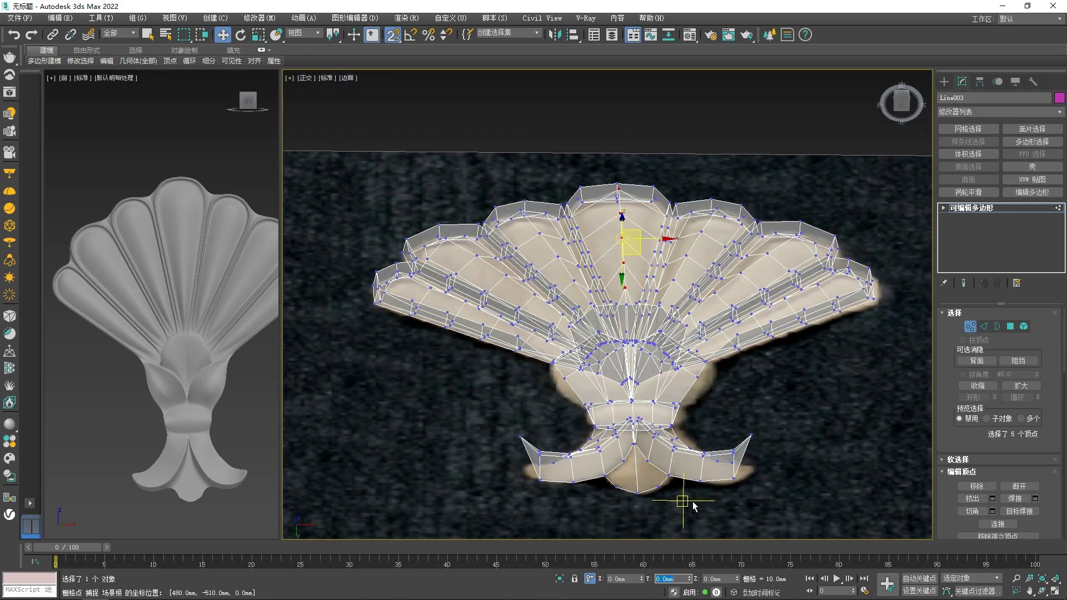
{"action": "key", "text": "ctrl+z"}
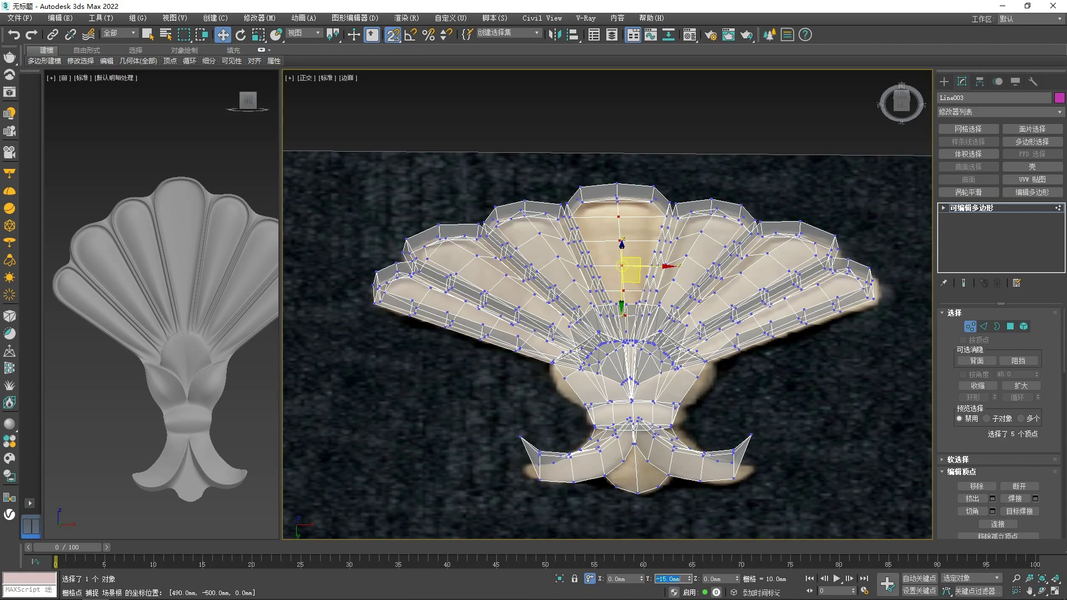
{"action": "key", "text": "Return"}
{"action": "key", "text": "f"}
{"action": "key", "text": "z"}
{"action": "middle_click_drag", "start_coordinate": [655, 290], "coordinate": [633, 375]}
{"action": "scroll", "coordinate": [572, 214], "scroll_direction": "up", "scroll_amount": 2}
{"action": "key", "text": "2"}
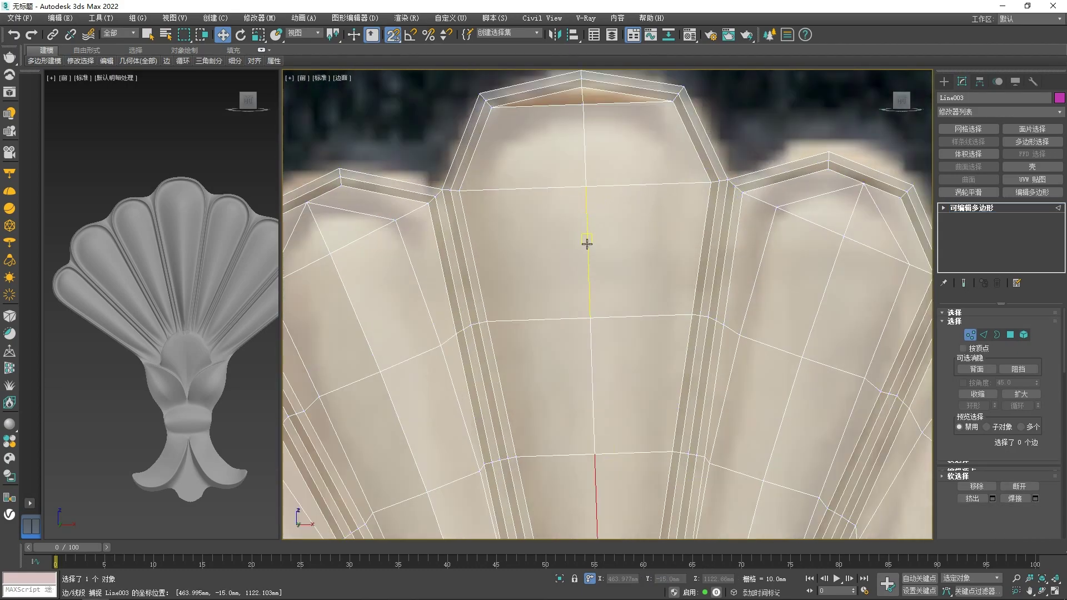
{"action": "left_click", "coordinate": [587, 243]}
{"action": "scroll", "coordinate": [583, 352], "scroll_direction": "down", "scroll_amount": 5}
{"action": "scroll", "coordinate": [576, 276], "scroll_direction": "up", "scroll_amount": 5}
{"action": "right_click", "coordinate": [572, 273]}
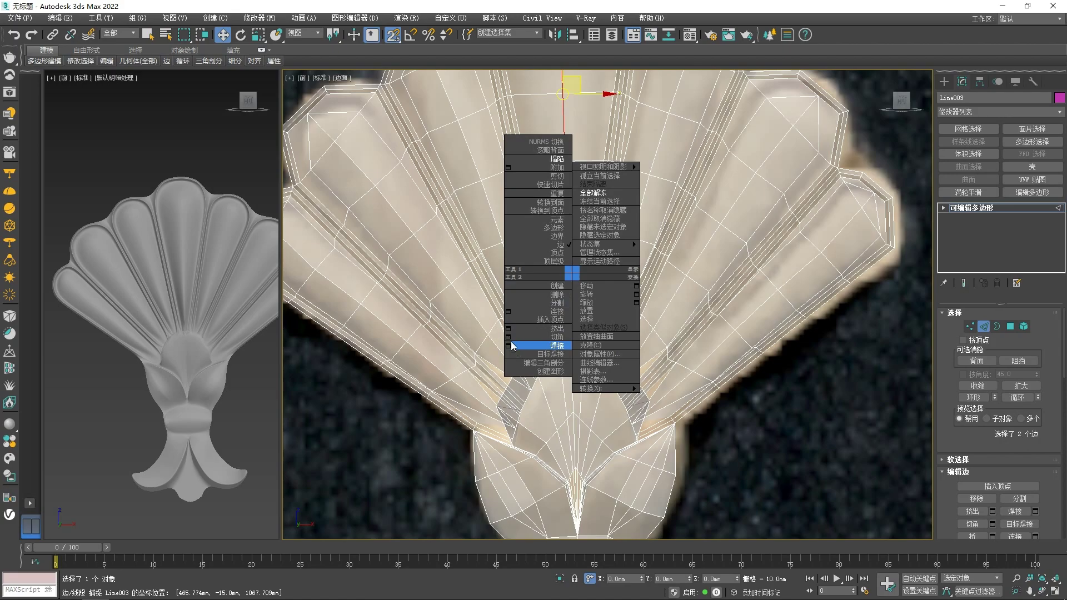
{"action": "left_click", "coordinate": [508, 336]}
{"action": "left_click_drag", "start_coordinate": [615, 328], "coordinate": [620, 314]}
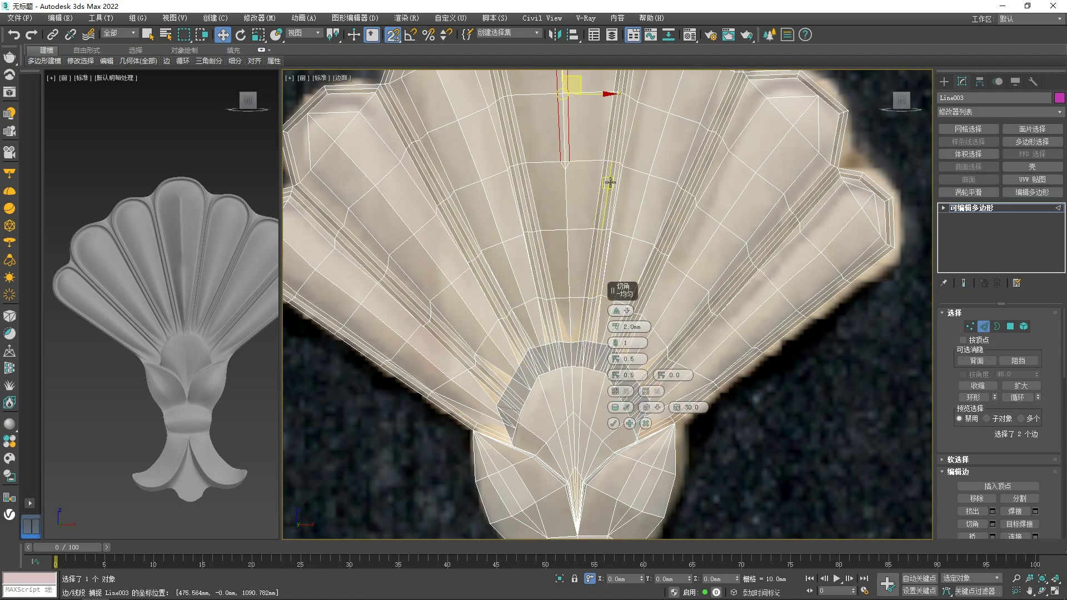
{"action": "middle_click_drag", "start_coordinate": [639, 145], "coordinate": [659, 322]}
Collapse the remaining duplicate vertices where the middle lobe's centre line meets its cross edges
{"action": "key", "text": "1"}
{"action": "scroll", "coordinate": [619, 357], "scroll_direction": "up", "scroll_amount": 2}
{"action": "right_click", "coordinate": [572, 289]}
{"action": "left_click", "coordinate": [562, 216]}
{"action": "right_click", "coordinate": [557, 219]}
{"action": "left_click_drag", "start_coordinate": [589, 248], "coordinate": [532, 133]}
{"action": "left_click", "coordinate": [545, 138]}
{"action": "right_click", "coordinate": [554, 147]}
{"action": "left_click", "coordinate": [540, 66]}
Select the middle lobe's centre-line edges, leave out the end ones, and chamfer the four inner edges by about 10.8 mm
{"action": "key", "text": "2"}
{"action": "left_click", "coordinate": [566, 227]}
{"action": "left_click", "coordinate": [571, 289], "text": "ctrl"}
{"action": "left_click", "coordinate": [575, 357], "text": "ctrl"}
{"action": "scroll", "coordinate": [572, 344], "scroll_direction": "down", "scroll_amount": 2}
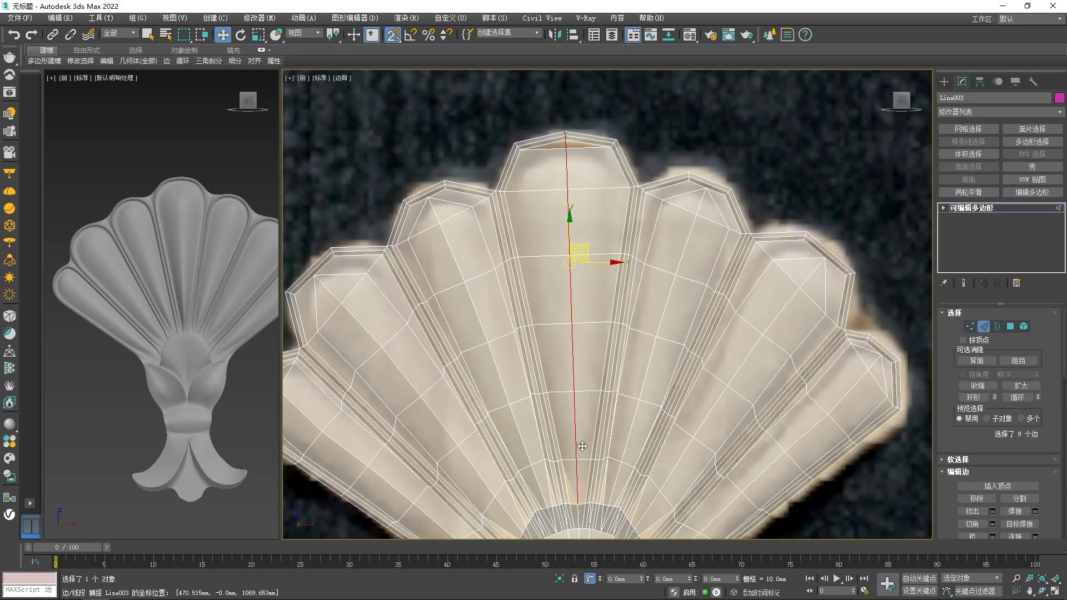
{"action": "left_click_drag", "start_coordinate": [550, 184], "coordinate": [578, 91], "text": "alt"}
{"action": "scroll", "coordinate": [545, 133], "scroll_direction": "down", "scroll_amount": 5}
{"action": "middle_click_drag", "start_coordinate": [556, 142], "coordinate": [558, 217], "text": "alt"}
{"action": "scroll", "coordinate": [558, 218], "scroll_direction": "up", "scroll_amount": 6}
{"action": "scroll", "coordinate": [600, 253], "scroll_direction": "up", "scroll_amount": 2}
{"action": "middle_click_drag", "start_coordinate": [609, 263], "coordinate": [605, 204], "text": "alt"}
{"action": "right_click", "coordinate": [584, 217]}
{"action": "left_click", "coordinate": [529, 281]}
{"action": "left_click_drag", "start_coordinate": [616, 326], "coordinate": [633, 251]}
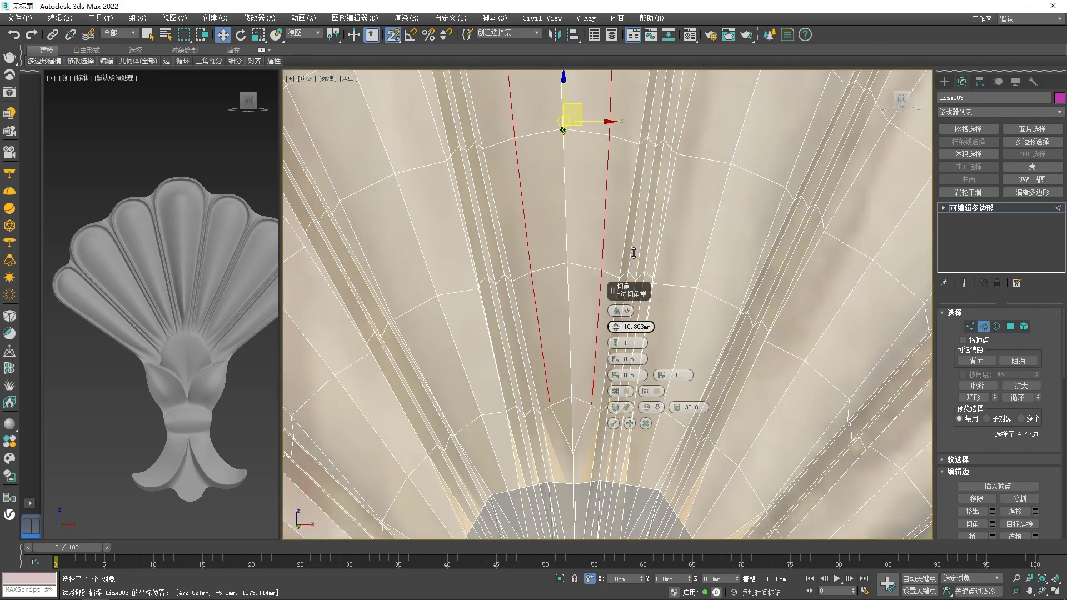
{"action": "left_click", "coordinate": [615, 424]}
Target-weld the lower end vertex of the middle lobe's centre line onto the bud's top edge
{"action": "scroll", "coordinate": [615, 408], "scroll_direction": "down", "scroll_amount": 5}
{"action": "middle_click_drag", "start_coordinate": [616, 402], "coordinate": [572, 405], "text": "alt"}
{"action": "key", "text": "1"}
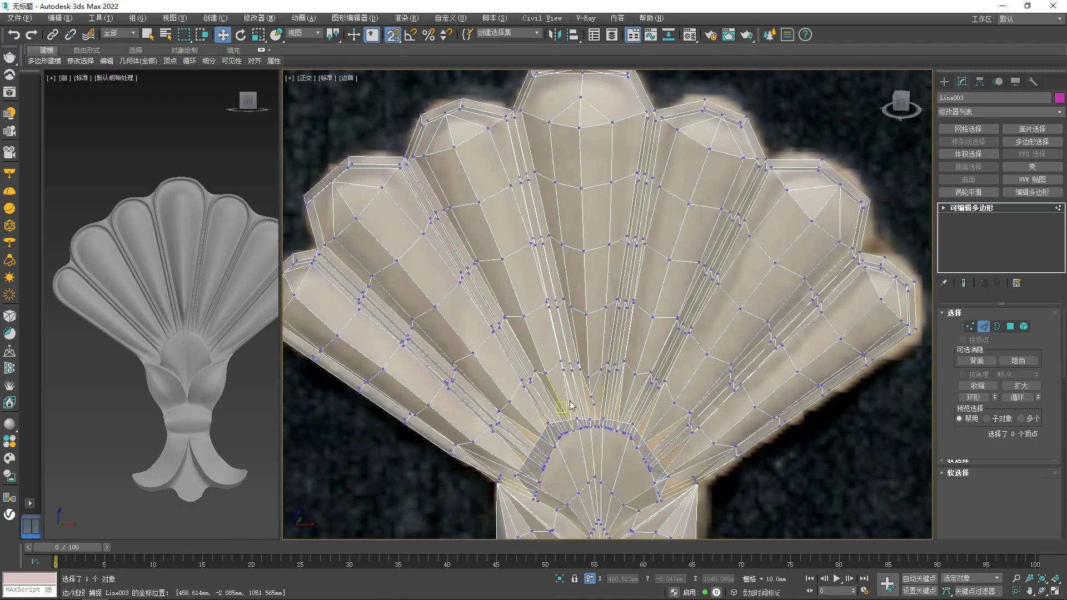
{"action": "scroll", "coordinate": [579, 400], "scroll_direction": "up", "scroll_amount": 4}
{"action": "right_click", "coordinate": [586, 397]}
{"action": "left_click", "coordinate": [562, 460]}
{"action": "scroll", "coordinate": [592, 438], "scroll_direction": "up", "scroll_amount": 5}
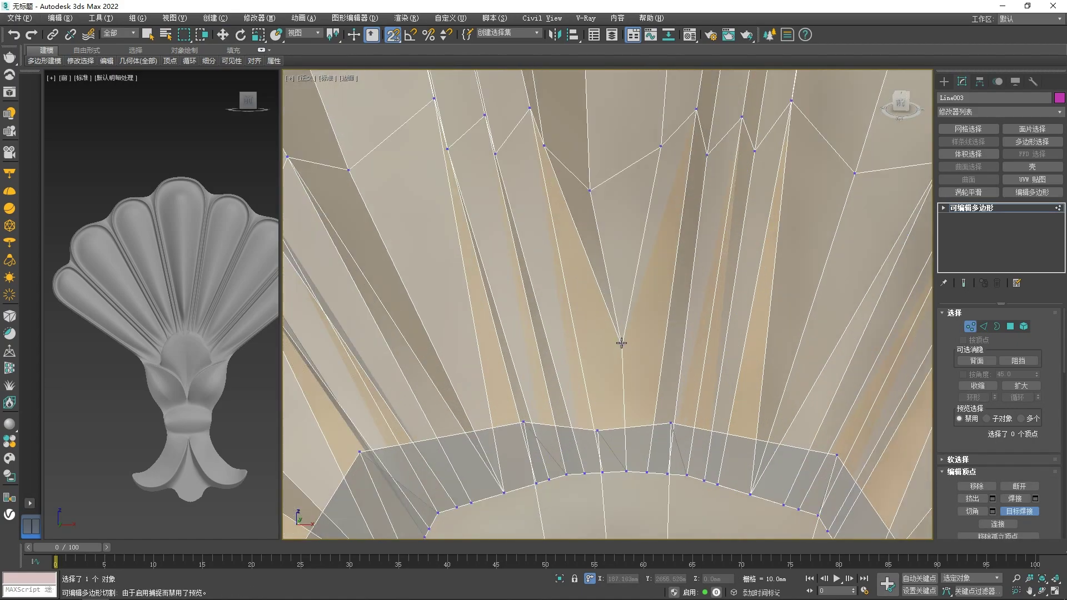
{"action": "left_click", "coordinate": [625, 470]}
Target-weld the upper end vertex of the chamfered centre line onto the centre vertex of the lobe's top cross edge
{"action": "scroll", "coordinate": [625, 439], "scroll_direction": "down", "scroll_amount": 7}
{"action": "scroll", "coordinate": [609, 325], "scroll_direction": "up", "scroll_amount": 4}
{"action": "left_click", "coordinate": [610, 193]}
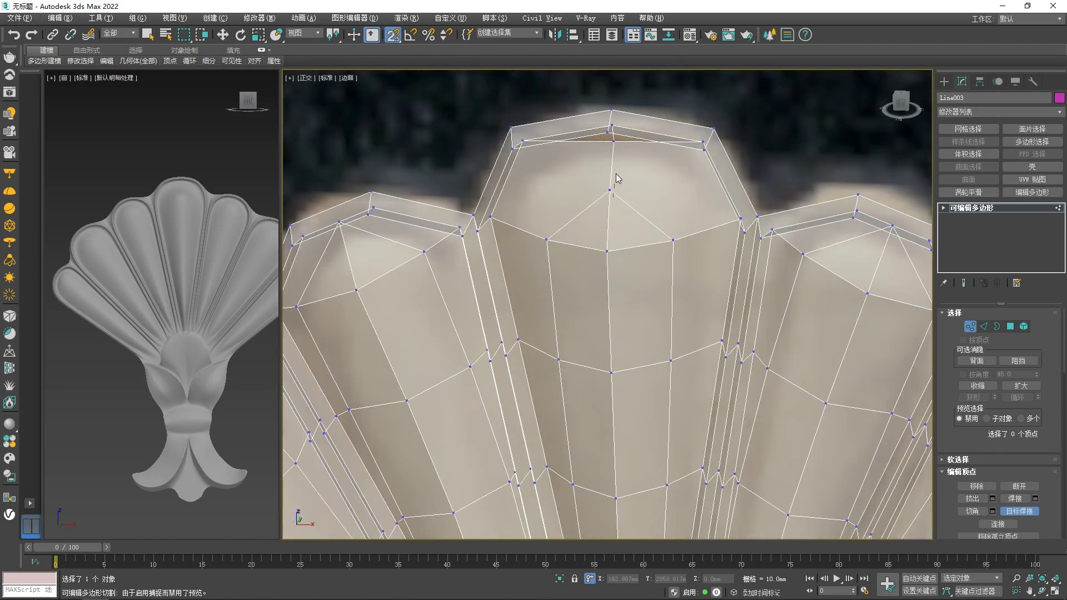
{"action": "key", "text": "1"}
{"action": "key", "text": "1"}
Move the welded vertex at the top of the middle lobe slightly downward in the front view
{"action": "middle_click_drag", "start_coordinate": [719, 195], "coordinate": [706, 152], "text": "alt"}
{"action": "scroll", "coordinate": [617, 146], "scroll_direction": "up", "scroll_amount": 2}
{"action": "key", "text": "1"}
{"action": "left_click", "coordinate": [609, 152]}
{"action": "key", "text": "f"}
{"action": "scroll", "coordinate": [687, 245], "scroll_direction": "up", "scroll_amount": 8}
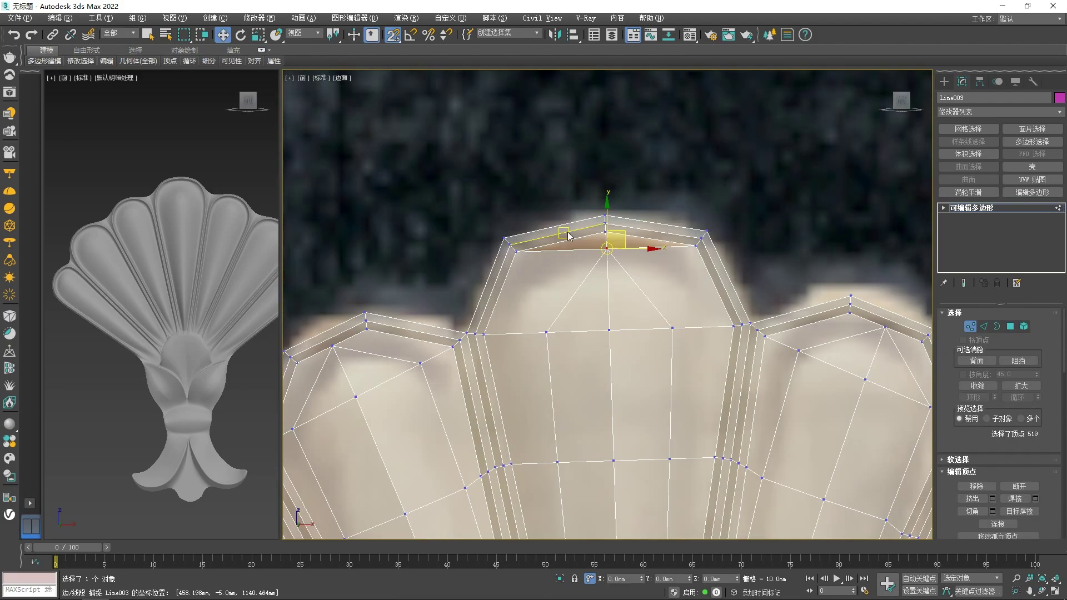
{"action": "mouse_move", "coordinate": [606, 218]}
{"action": "left_mouse_down"}
{"action": "mouse_move", "coordinate": [606, 204]}
{"action": "mouse_move", "coordinate": [606, 230]}
{"action": "left_mouse_up"}
{"action": "left_click", "coordinate": [558, 235]}
{"action": "scroll", "coordinate": [557, 236], "scroll_direction": "down", "scroll_amount": 5}
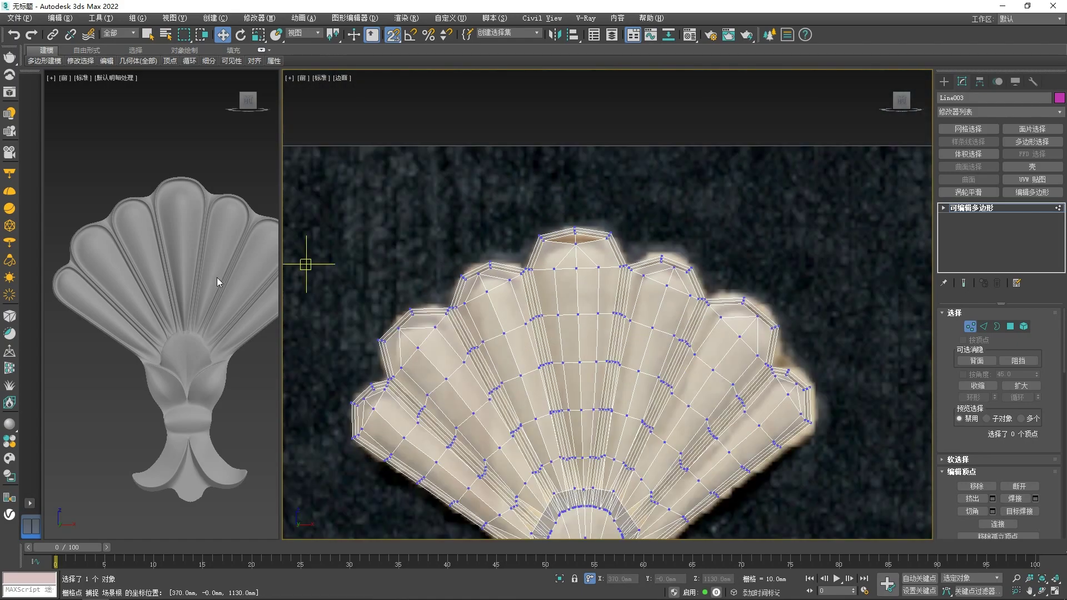
{"action": "scroll", "coordinate": [211, 296], "scroll_direction": "down", "scroll_amount": 3}
{"action": "scroll", "coordinate": [228, 306], "scroll_direction": "down", "scroll_amount": 2}
{"action": "scroll", "coordinate": [642, 303], "scroll_direction": "down", "scroll_amount": 6}
{"action": "scroll", "coordinate": [632, 461], "scroll_direction": "up", "scroll_amount": 12}
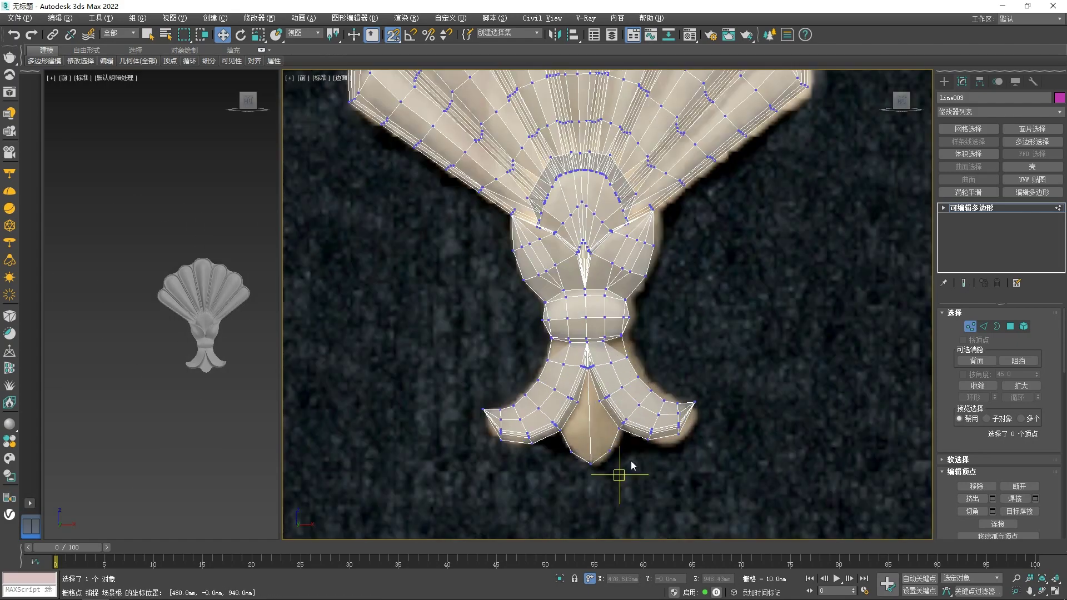
Select all edges of the ornament and move the whole mesh forward, away from the reference image plane
{"action": "key", "text": "2"}
{"action": "scroll", "coordinate": [616, 379], "scroll_direction": "down", "scroll_amount": 10}
{"action": "middle_click_drag", "start_coordinate": [639, 396], "coordinate": [672, 411], "text": "alt"}
{"action": "key", "text": "ctrl+a"}
{"action": "middle_click_drag", "start_coordinate": [514, 210], "coordinate": [542, 127], "text": "alt"}
{"action": "left_click_drag", "start_coordinate": [615, 281], "coordinate": [614, 146]}
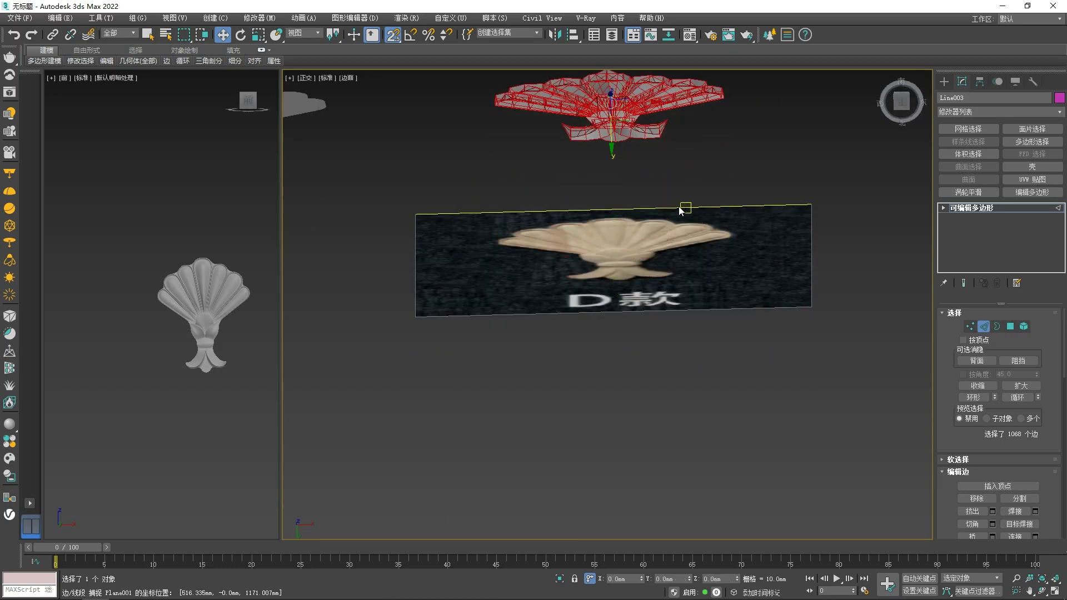
{"action": "scroll", "coordinate": [650, 195], "scroll_direction": "up", "scroll_amount": 3}
{"action": "middle_click_drag", "start_coordinate": [650, 195], "coordinate": [644, 282], "text": "alt"}
Cut three cross edges over the lower central leaf between its matching left and right outline vertices
{"action": "key", "text": "f"}
{"action": "scroll", "coordinate": [644, 287], "scroll_direction": "down", "scroll_amount": 5}
{"action": "scroll", "coordinate": [695, 392], "scroll_direction": "up", "scroll_amount": 7}
{"action": "key", "text": "2"}
{"action": "scroll", "coordinate": [643, 318], "scroll_direction": "up", "scroll_amount": 5}
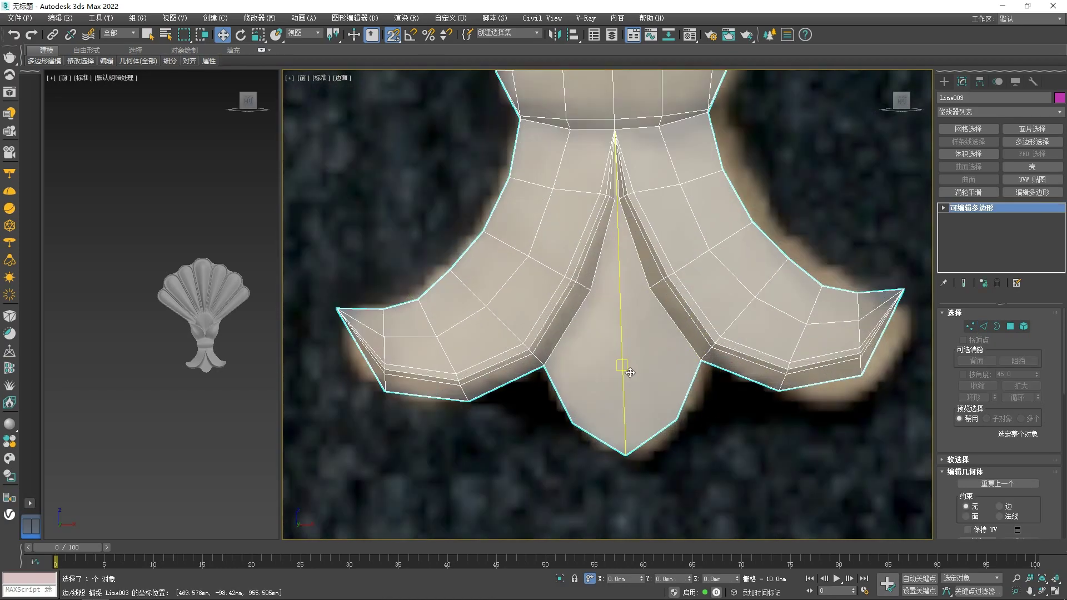
{"action": "key", "text": "2"}
{"action": "key", "text": "1"}
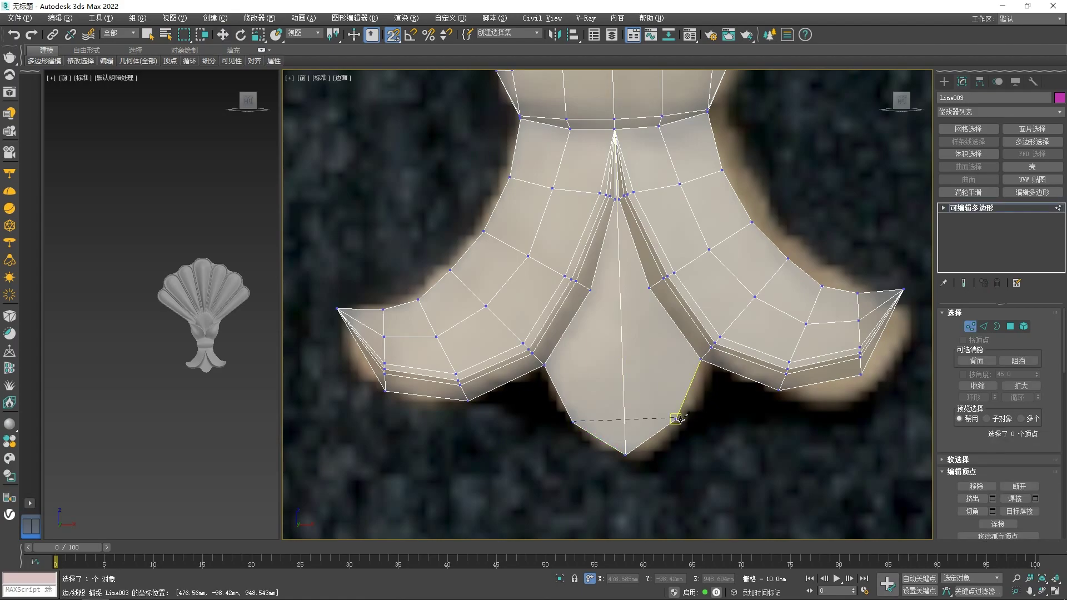
{"action": "left_click", "coordinate": [650, 288]}
{"action": "right_click", "coordinate": [650, 288]}
Select the lower central leaf's vertical centre-line edges and offset them by -10 mm to raise the ridge
{"action": "key", "text": "2"}
{"action": "left_click", "coordinate": [620, 342]}
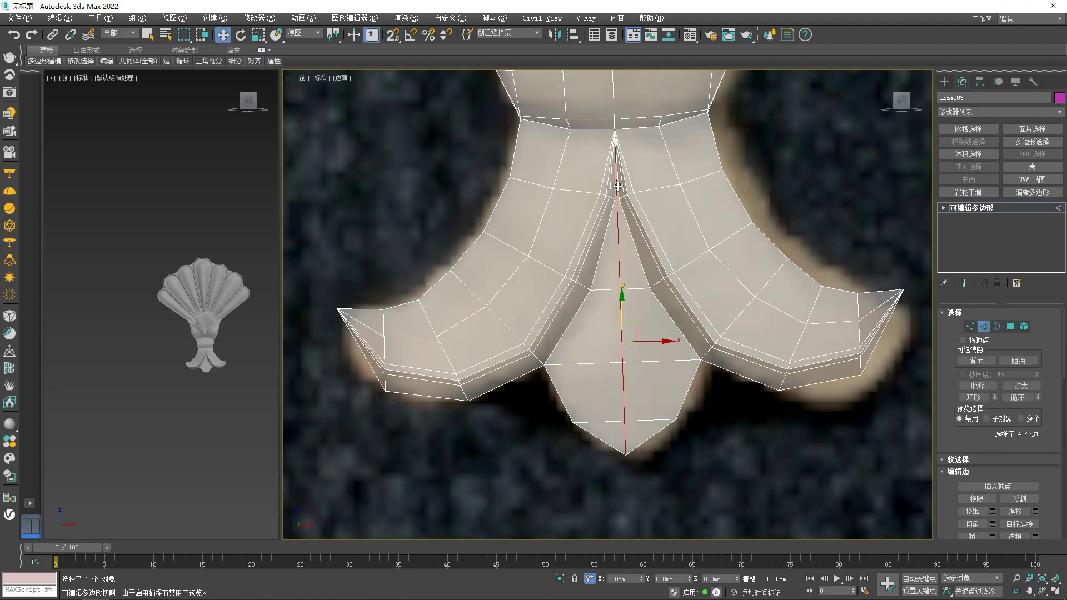
{"action": "scroll", "coordinate": [632, 224], "scroll_direction": "up", "scroll_amount": 6}
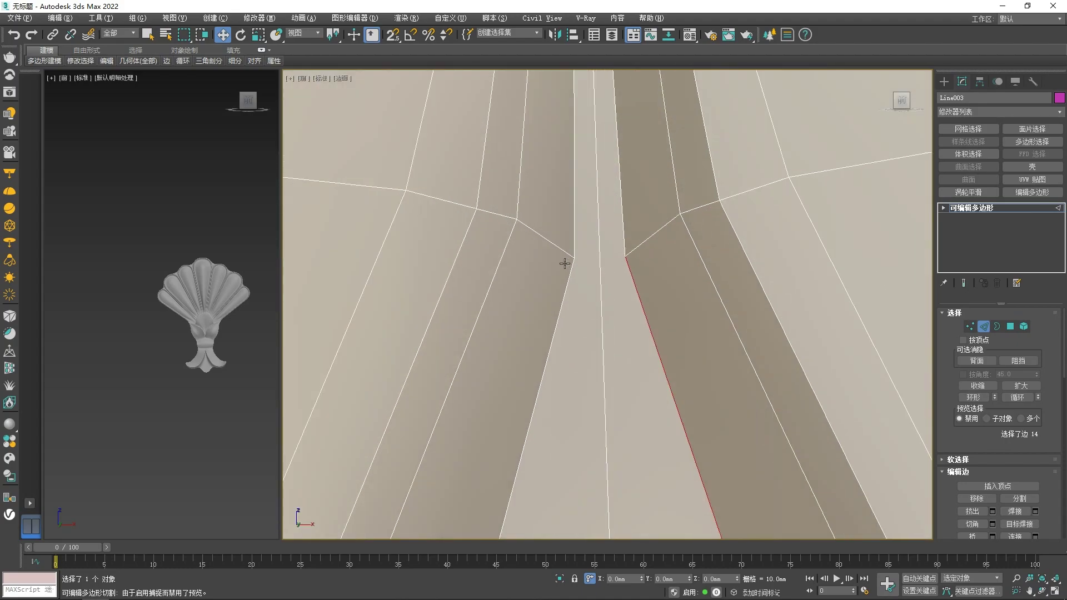
{"action": "scroll", "coordinate": [600, 326], "scroll_direction": "down", "scroll_amount": 5}
{"action": "scroll", "coordinate": [595, 353], "scroll_direction": "up", "scroll_amount": 2}
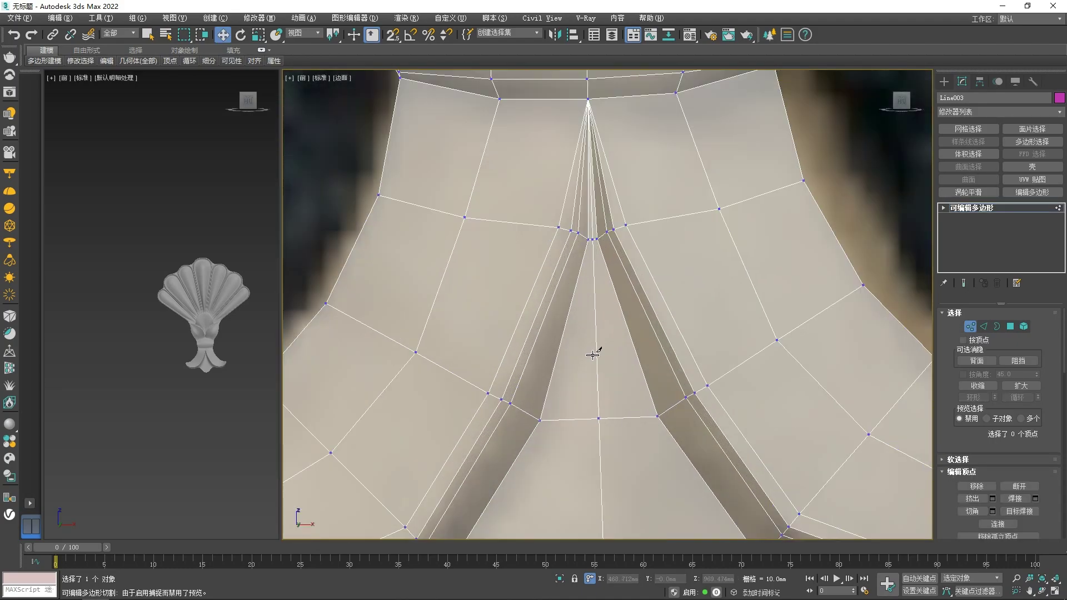
{"action": "scroll", "coordinate": [605, 358], "scroll_direction": "down", "scroll_amount": 4}
{"action": "scroll", "coordinate": [612, 360], "scroll_direction": "up", "scroll_amount": 5}
{"action": "key", "text": "2"}
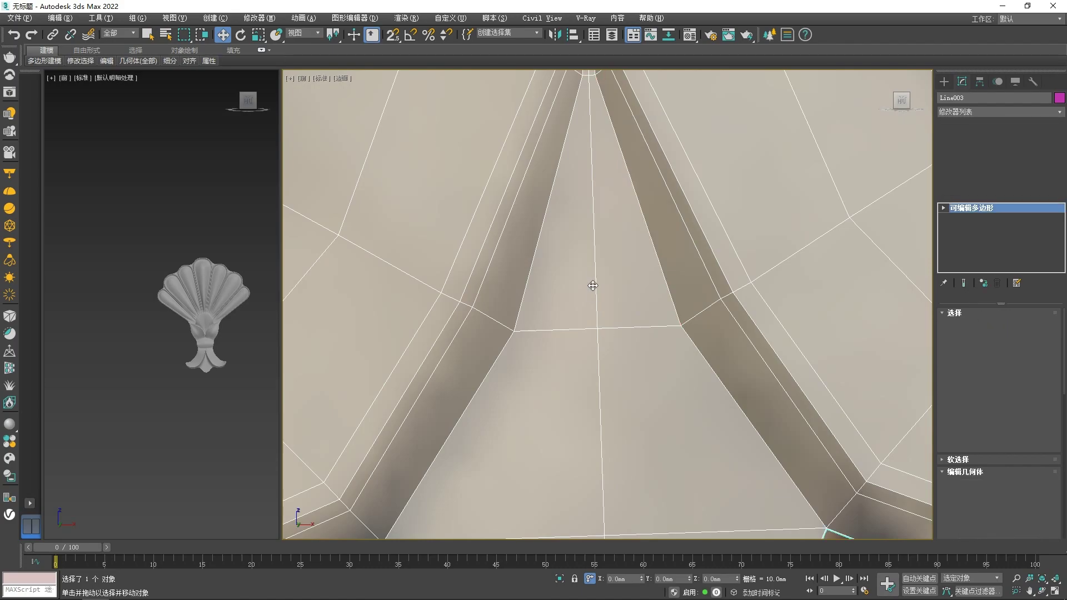
{"action": "scroll", "coordinate": [593, 300], "scroll_direction": "down", "scroll_amount": 6}
{"action": "key", "text": "2"}
{"action": "scroll", "coordinate": [593, 295], "scroll_direction": "up", "scroll_amount": 2}
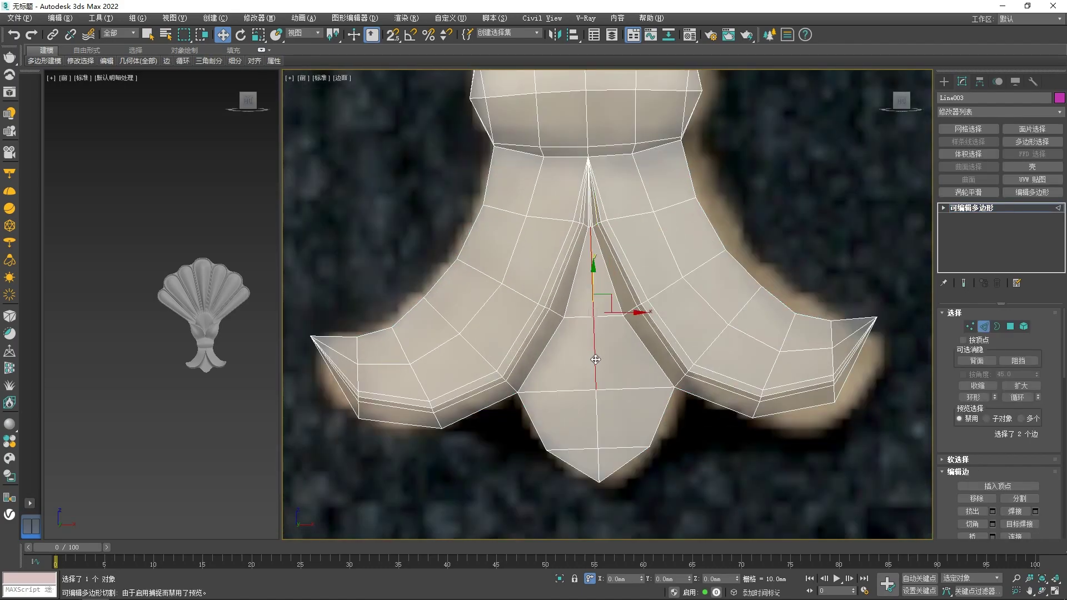
{"action": "right_click", "coordinate": [601, 339]}
{"action": "left_click", "coordinate": [536, 403]}
{"action": "left_click", "coordinate": [644, 425]}
{"action": "mouse_move", "coordinate": [623, 361]}
{"action": "middle_mouse_down", "text": "alt"}
{"action": "mouse_move", "coordinate": [622, 292]}
{"action": "mouse_move", "coordinate": [639, 359]}
{"action": "middle_mouse_up", "text": "alt"}
{"action": "type", "text": "-10"}
{"action": "key", "text": "Return"}
Chamfer the lower leaf's selected centre-line edges by 5 mm
{"action": "right_click", "coordinate": [604, 287]}
{"action": "left_click", "coordinate": [541, 352]}
{"action": "left_click", "coordinate": [627, 327]}
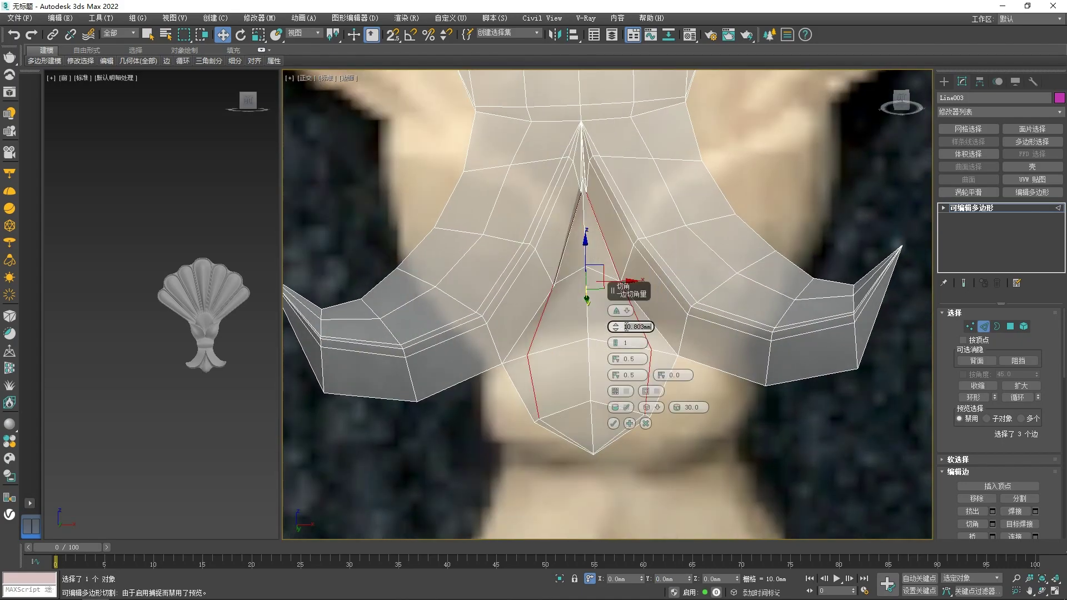
{"action": "type", "text": "5"}
{"action": "left_click", "coordinate": [613, 423]}
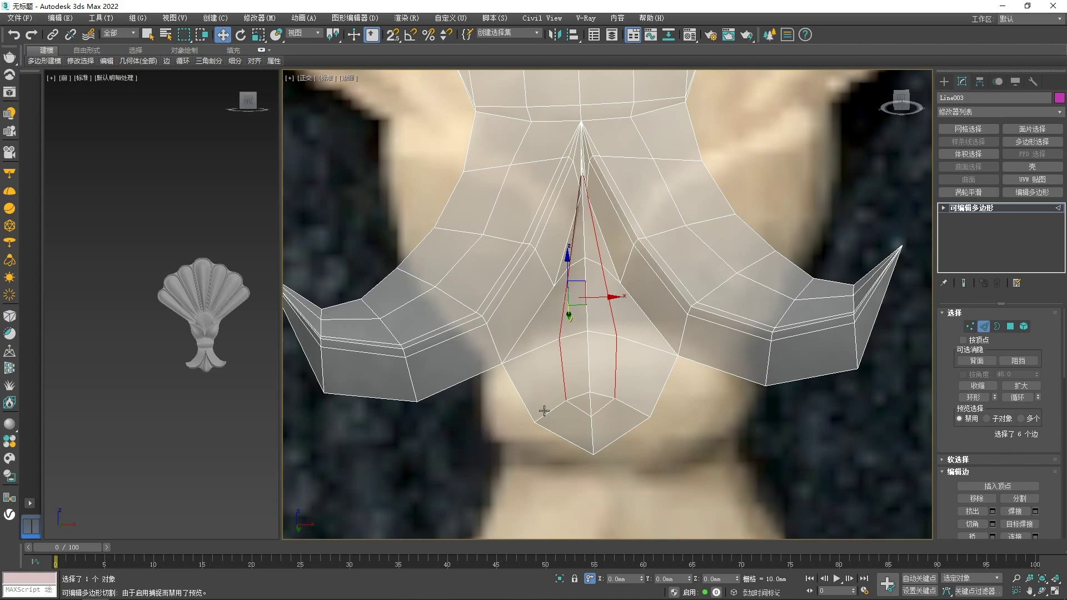
Target-weld the upper end vertex of the lower leaf's chamfered centre line onto the apex vertex where the two side leaves meet
{"action": "key", "text": "1"}
{"action": "scroll", "coordinate": [572, 169], "scroll_direction": "up", "scroll_amount": 4}
{"action": "middle_click_drag", "start_coordinate": [626, 171], "coordinate": [633, 317]}
{"action": "scroll", "coordinate": [615, 294], "scroll_direction": "up", "scroll_amount": 2}
{"action": "left_click", "coordinate": [614, 294]}
{"action": "scroll", "coordinate": [615, 295], "scroll_direction": "down", "scroll_amount": 2}
{"action": "middle_click_drag", "start_coordinate": [622, 112], "coordinate": [621, 179]}
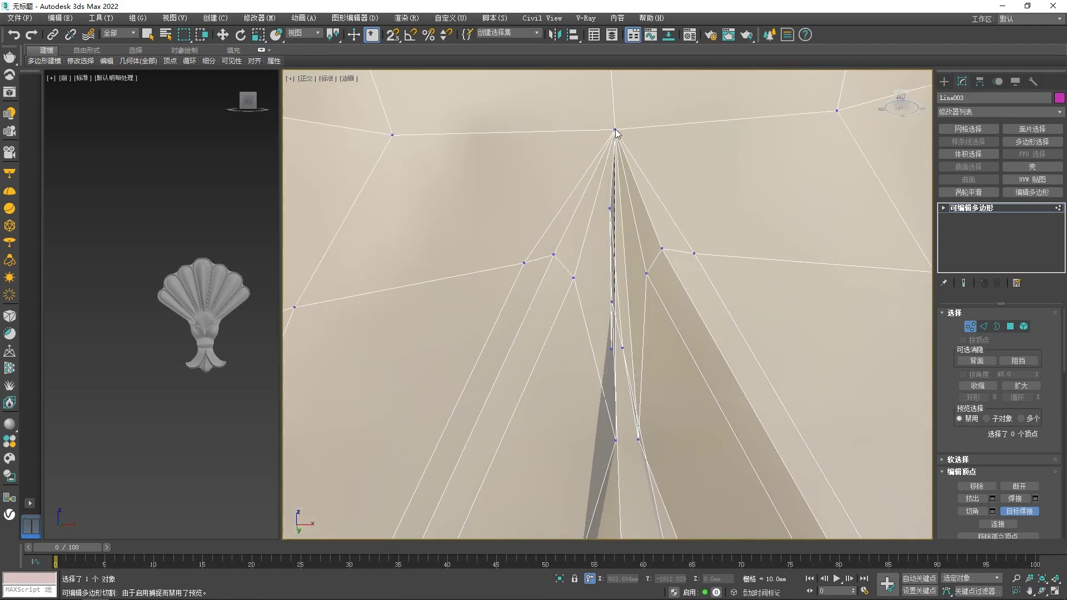
{"action": "left_click", "coordinate": [615, 131]}
Select the stray centre vertex just below the lower leaf's apex and move it backward in the top view
{"action": "key", "text": "1"}
{"action": "key", "text": "1"}
{"action": "left_click", "coordinate": [612, 301]}
{"action": "middle_click_drag", "start_coordinate": [675, 261], "coordinate": [630, 294], "text": "alt"}
{"action": "left_click", "coordinate": [603, 208], "text": "ctrl"}
{"action": "middle_click_drag", "start_coordinate": [631, 247], "coordinate": [642, 314], "text": "alt"}
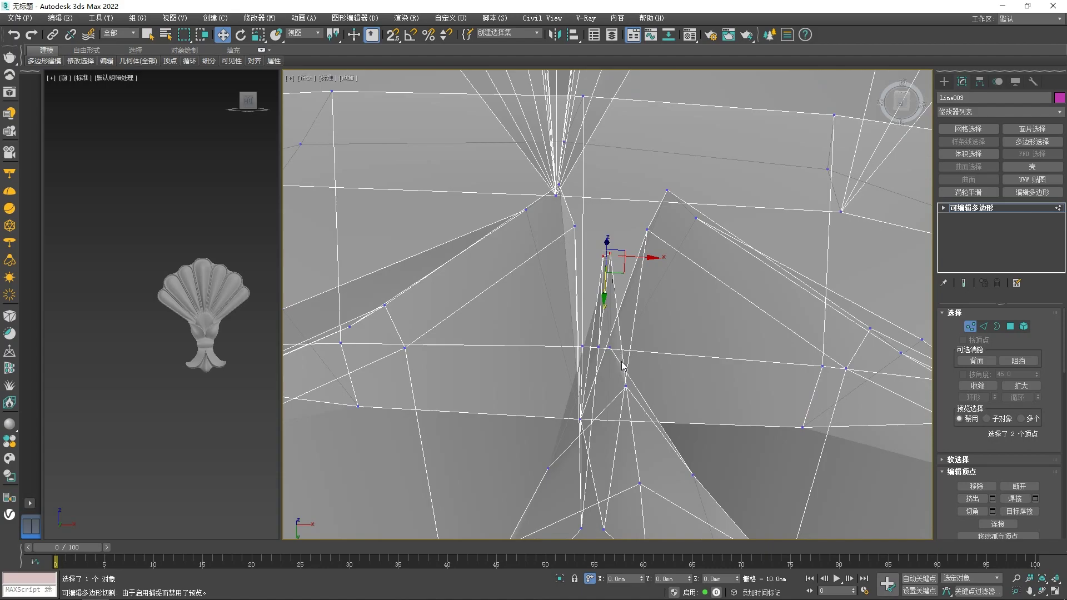
{"action": "middle_click_drag", "start_coordinate": [661, 360], "coordinate": [651, 372], "text": "alt"}
{"action": "key", "text": "t"}
{"action": "scroll", "coordinate": [655, 277], "scroll_direction": "down", "scroll_amount": 10}
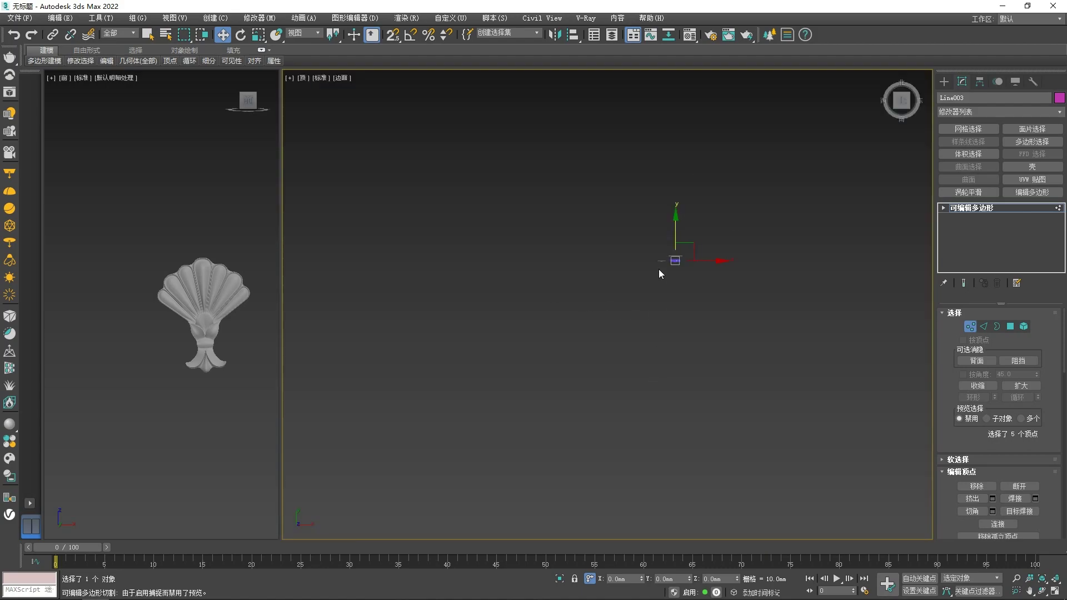
{"action": "scroll", "coordinate": [675, 260], "scroll_direction": "up", "scroll_amount": 6}
{"action": "scroll", "coordinate": [608, 254], "scroll_direction": "up", "scroll_amount": 5}
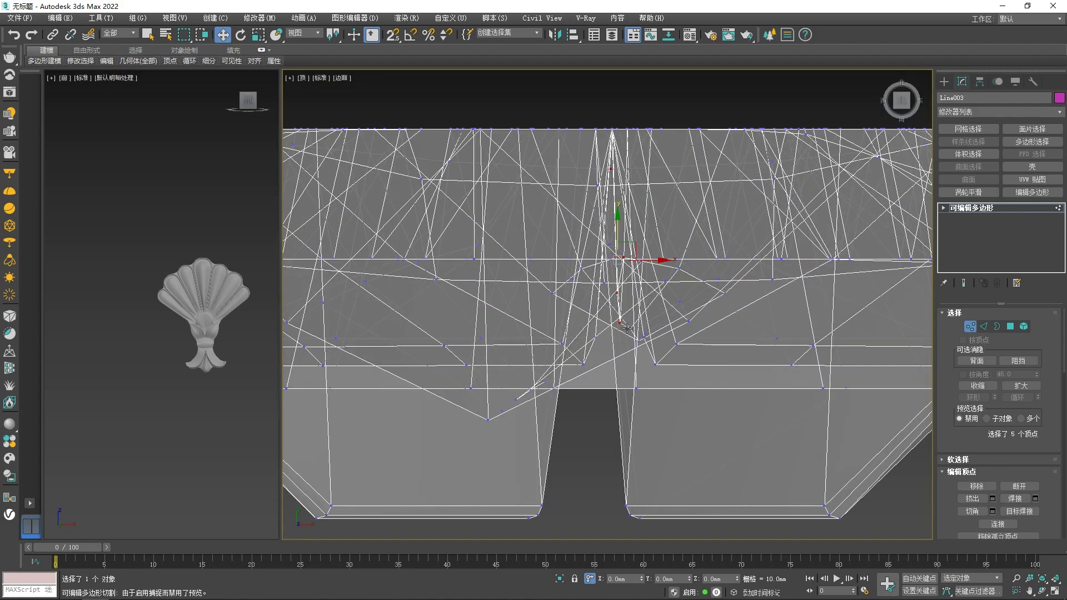
{"action": "scroll", "coordinate": [624, 329], "scroll_direction": "up", "scroll_amount": 3}
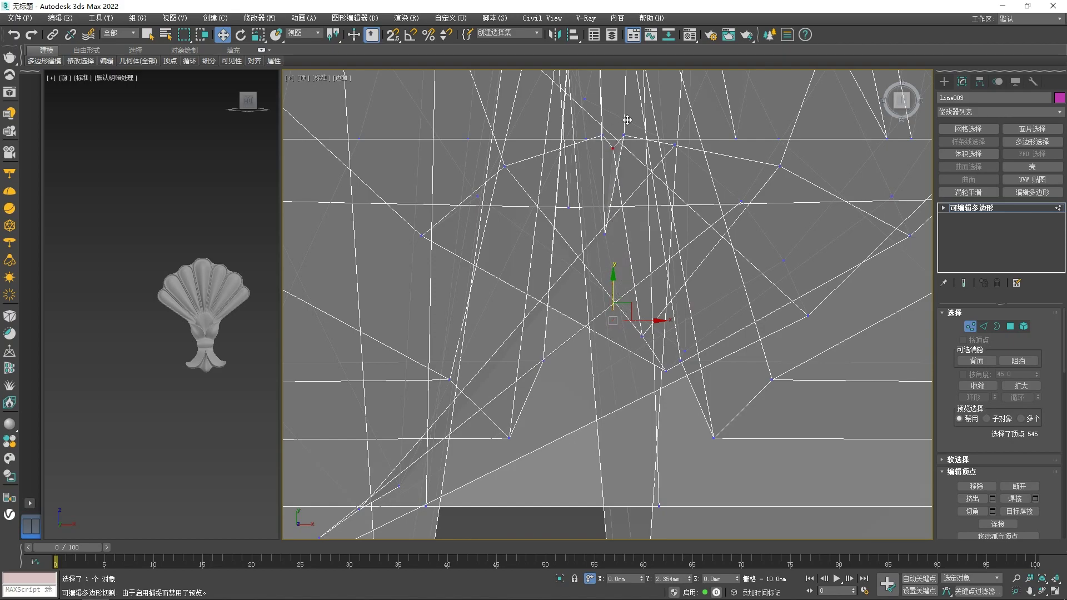
Turn on snapping and align the centre vertex near the lower leaf's apex in depth with its neighbouring vertices
{"action": "key", "text": "s"}
{"action": "key", "text": "f"}
{"action": "scroll", "coordinate": [734, 352], "scroll_direction": "up", "scroll_amount": 4}
{"action": "middle_click_drag", "start_coordinate": [733, 352], "coordinate": [631, 267]}
{"action": "scroll", "coordinate": [629, 228], "scroll_direction": "up", "scroll_amount": 6}
{"action": "scroll", "coordinate": [656, 171], "scroll_direction": "up", "scroll_amount": 2}
{"action": "left_click", "coordinate": [623, 215]}
{"action": "left_click_drag", "start_coordinate": [622, 240], "coordinate": [677, 188]}
{"action": "middle_click_drag", "start_coordinate": [677, 189], "coordinate": [664, 289], "text": "alt"}
{"action": "scroll", "coordinate": [632, 151], "scroll_direction": "up", "scroll_amount": 5}
{"action": "middle_click_drag", "start_coordinate": [686, 246], "coordinate": [681, 187], "text": "alt"}
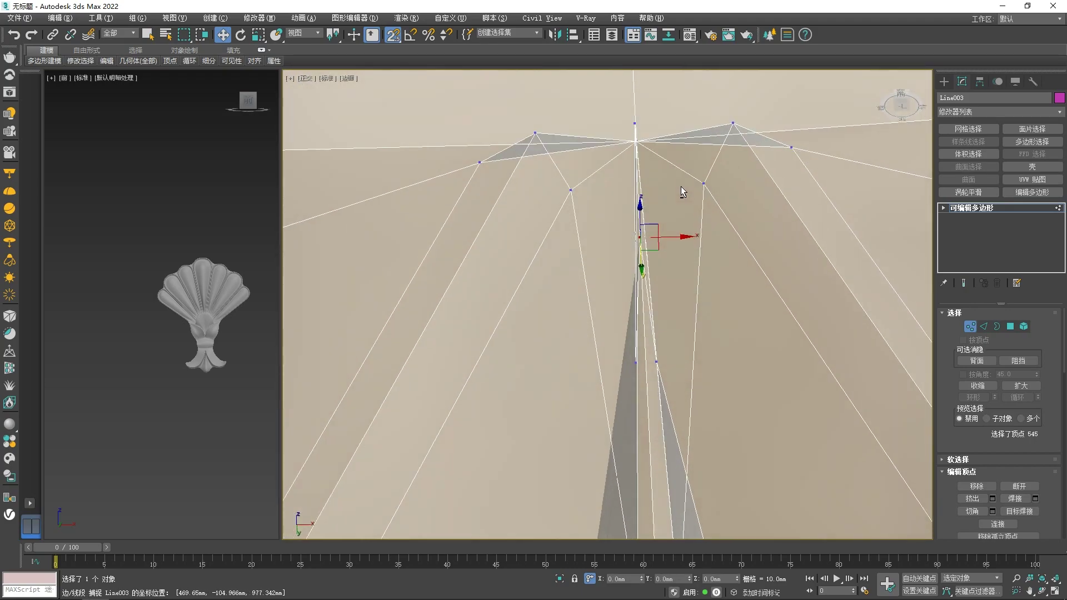
{"action": "left_click_drag", "start_coordinate": [641, 262], "coordinate": [675, 349]}
{"action": "key", "text": "t"}
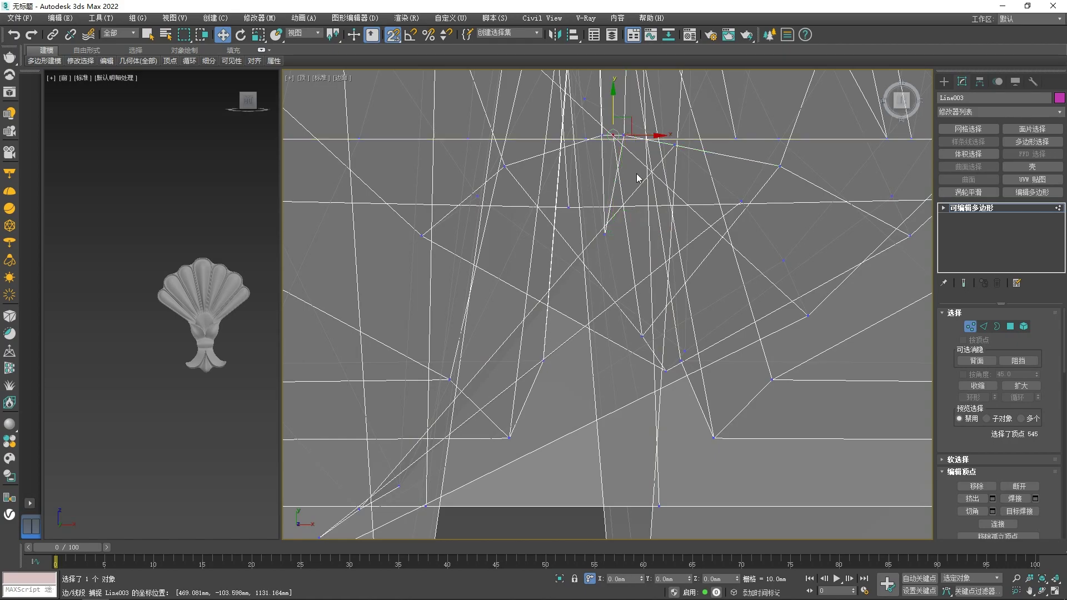
Adjust the vertex at the lower end of the middle lobe's vertical centre edge
{"action": "key", "text": "f"}
{"action": "scroll", "coordinate": [605, 297], "scroll_direction": "up", "scroll_amount": 10}
{"action": "middle_click_drag", "start_coordinate": [603, 345], "coordinate": [614, 393], "text": "alt"}
{"action": "scroll", "coordinate": [203, 365], "scroll_direction": "up", "scroll_amount": 4}
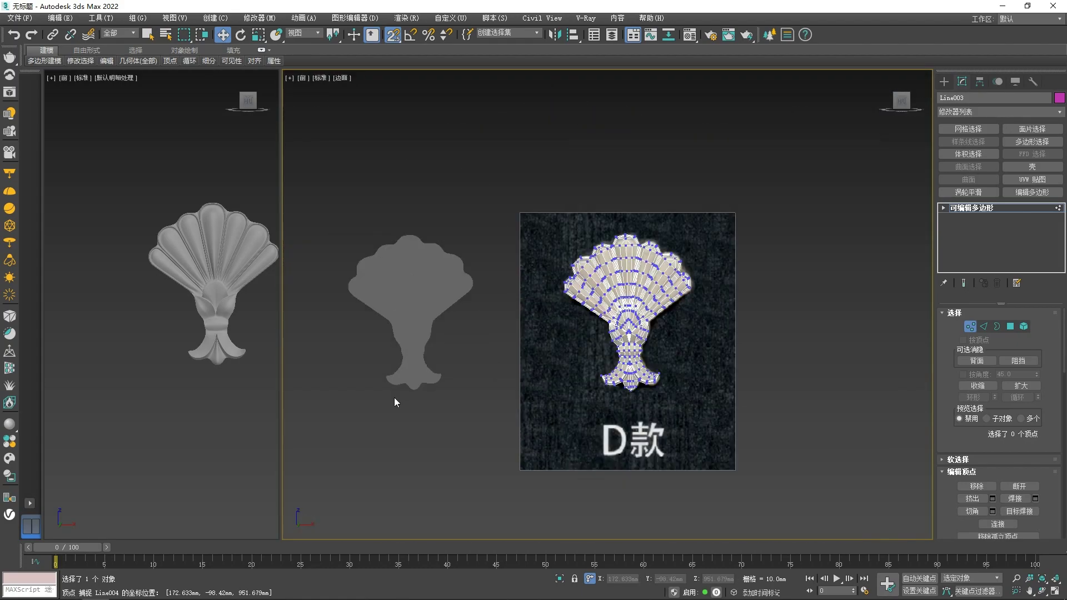
{"action": "scroll", "coordinate": [422, 393], "scroll_direction": "down", "scroll_amount": 3}
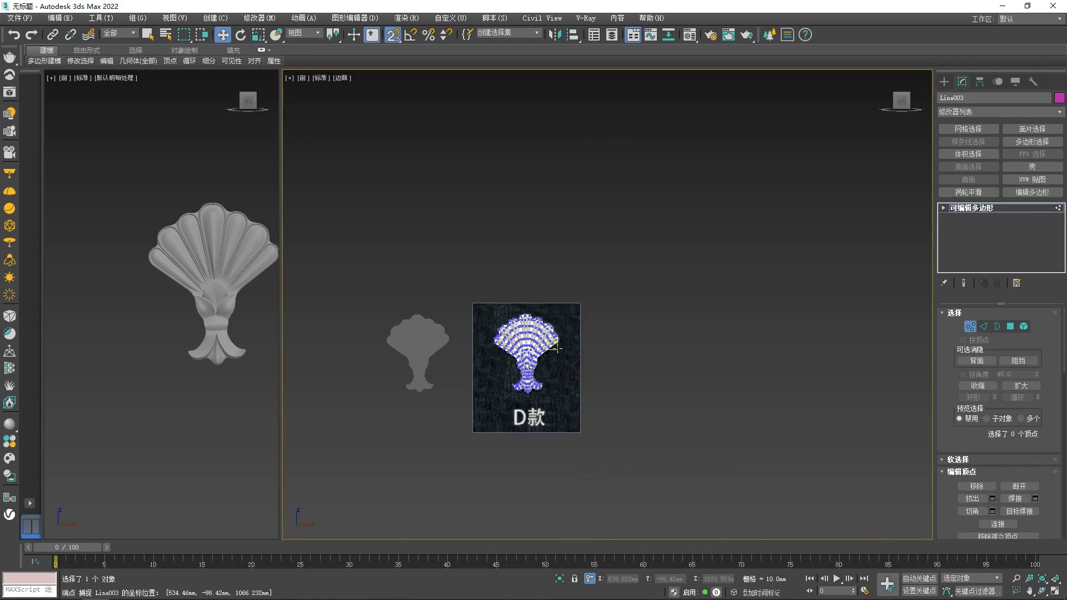
{"action": "scroll", "coordinate": [544, 345], "scroll_direction": "up", "scroll_amount": 8}
{"action": "scroll", "coordinate": [445, 439], "scroll_direction": "up", "scroll_amount": 5}
{"action": "middle_click_drag", "start_coordinate": [445, 438], "coordinate": [585, 340]}
{"action": "scroll", "coordinate": [502, 356], "scroll_direction": "up", "scroll_amount": 3}
{"action": "key", "text": "1"}
{"action": "key", "text": "1"}
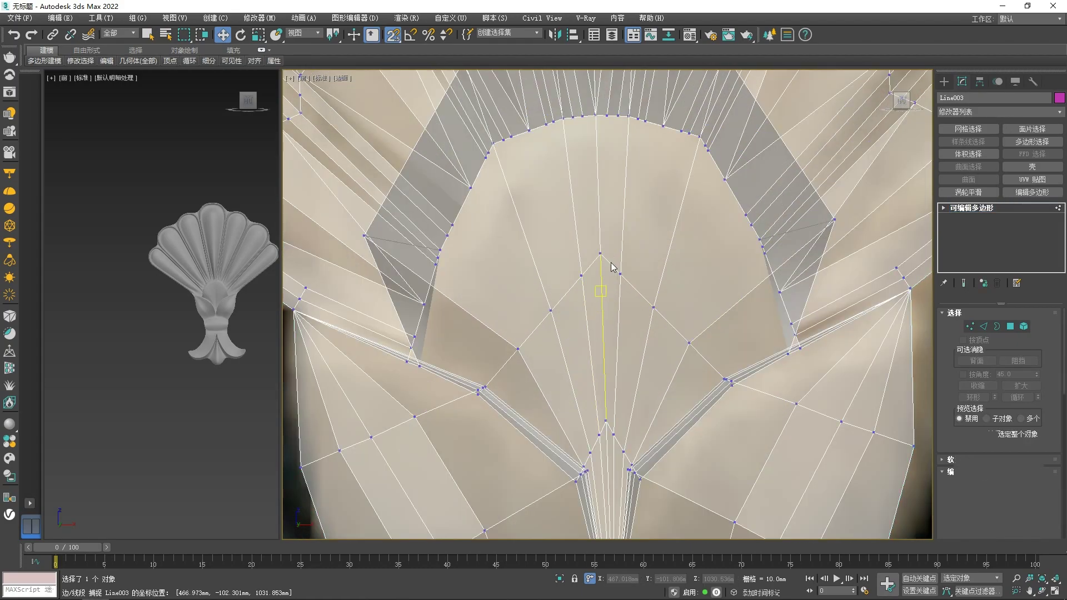
{"action": "scroll", "coordinate": [612, 267], "scroll_direction": "down", "scroll_amount": 2}
{"action": "scroll", "coordinate": [612, 324], "scroll_direction": "up", "scroll_amount": 2}
{"action": "key", "text": "2"}
{"action": "left_click", "coordinate": [607, 303]}
{"action": "scroll", "coordinate": [610, 368], "scroll_direction": "up", "scroll_amount": 2}
{"action": "scroll", "coordinate": [611, 436], "scroll_direction": "up", "scroll_amount": 4}
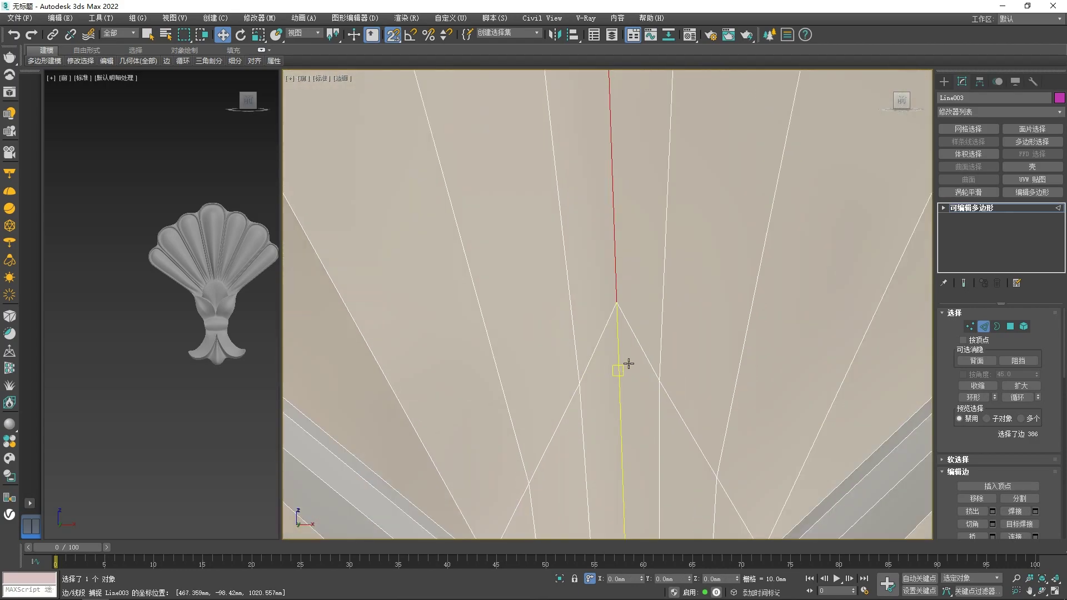
{"action": "key", "text": "1"}
{"action": "left_click_drag", "start_coordinate": [599, 274], "coordinate": [628, 317]}
{"action": "right_click", "coordinate": [629, 316]}
{"action": "left_click", "coordinate": [621, 228]}
{"action": "scroll", "coordinate": [613, 327], "scroll_direction": "down", "scroll_amount": 3}
{"action": "scroll", "coordinate": [608, 183], "scroll_direction": "down", "scroll_amount": 3}
{"action": "scroll", "coordinate": [567, 298], "scroll_direction": "down", "scroll_amount": 4}
Adjust the three central vertices along the middle lobe's arched cross edge
{"action": "right_click", "coordinate": [581, 282]}
{"action": "left_click", "coordinate": [567, 168]}
{"action": "scroll", "coordinate": [564, 167], "scroll_direction": "up", "scroll_amount": 5}
{"action": "right_click", "coordinate": [564, 142]}
{"action": "left_click", "coordinate": [563, 139]}
{"action": "right_click", "coordinate": [595, 106]}
{"action": "left_click", "coordinate": [594, 106]}
{"action": "right_click", "coordinate": [621, 142]}
{"action": "left_click", "coordinate": [621, 141]}
{"action": "scroll", "coordinate": [611, 211], "scroll_direction": "down", "scroll_amount": 3}
{"action": "right_click", "coordinate": [593, 208]}
{"action": "left_click", "coordinate": [588, 97]}
Leave vertex editing and delete the old flat-coloured ornament copy beside the reference image
{"action": "scroll", "coordinate": [593, 233], "scroll_direction": "down", "scroll_amount": 10}
{"action": "scroll", "coordinate": [594, 234], "scroll_direction": "down", "scroll_amount": 2}
{"action": "left_click", "coordinate": [968, 192]}
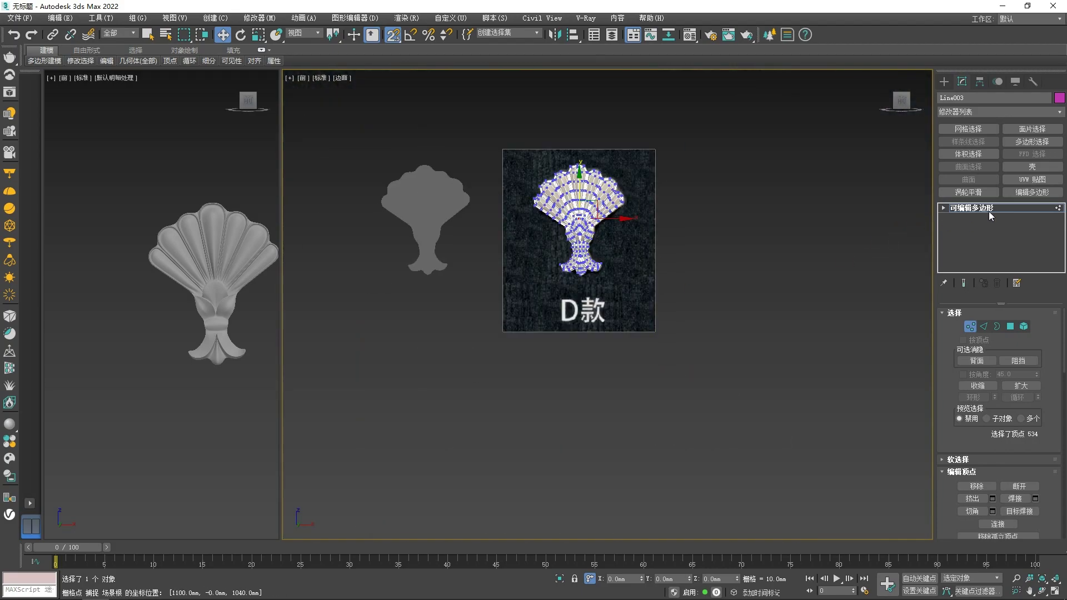
{"action": "left_click", "coordinate": [446, 194]}
{"action": "key", "text": "Delete"}
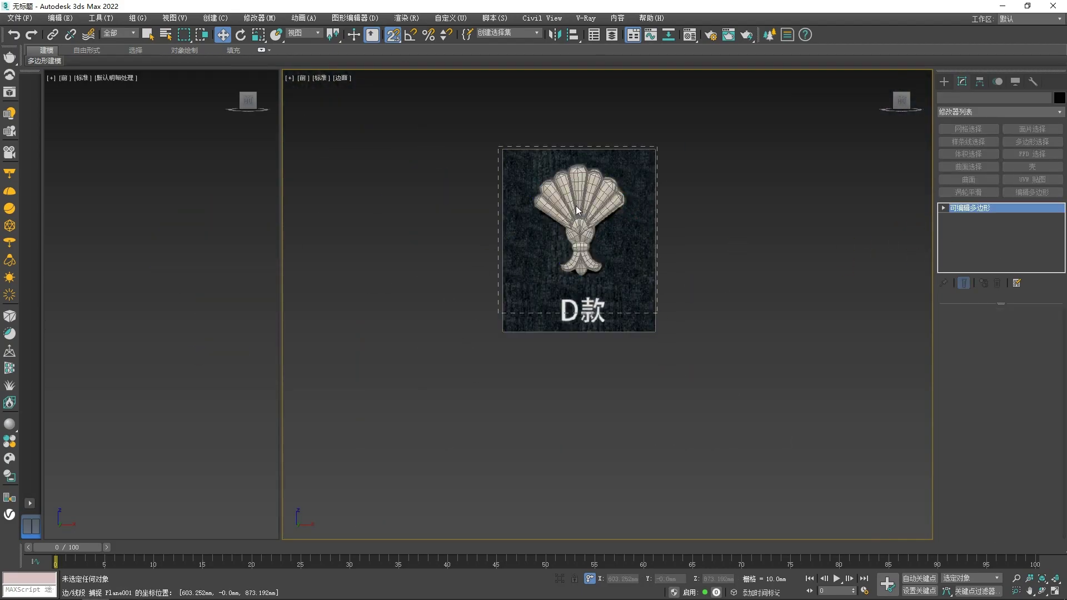
{"action": "left_click", "coordinate": [550, 192]}
{"action": "left_click_drag", "start_coordinate": [580, 213], "coordinate": [398, 213], "text": "shift"}
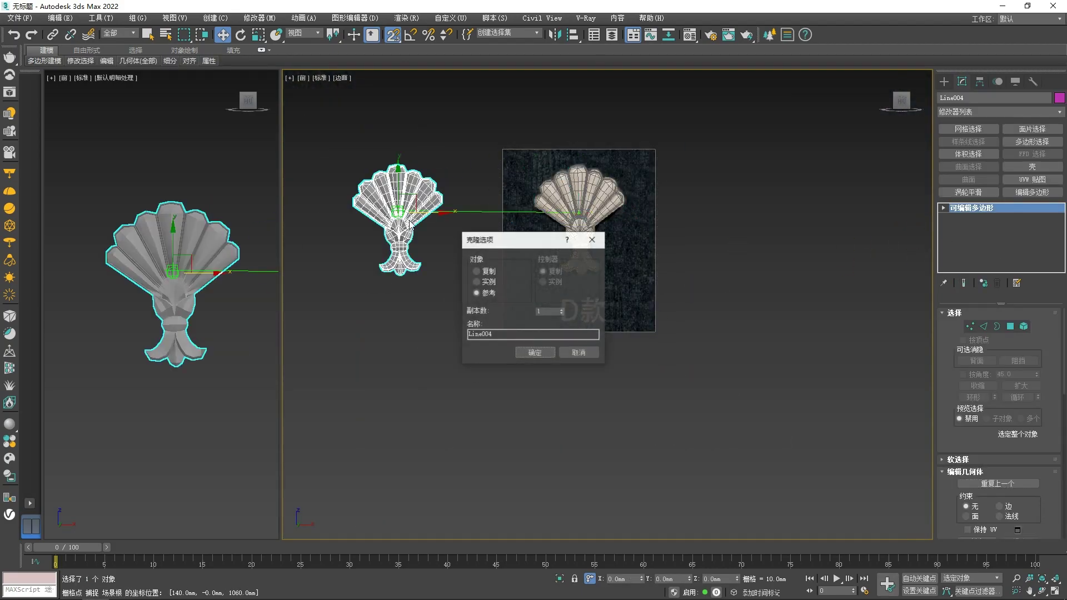
{"action": "left_click", "coordinate": [533, 353]}
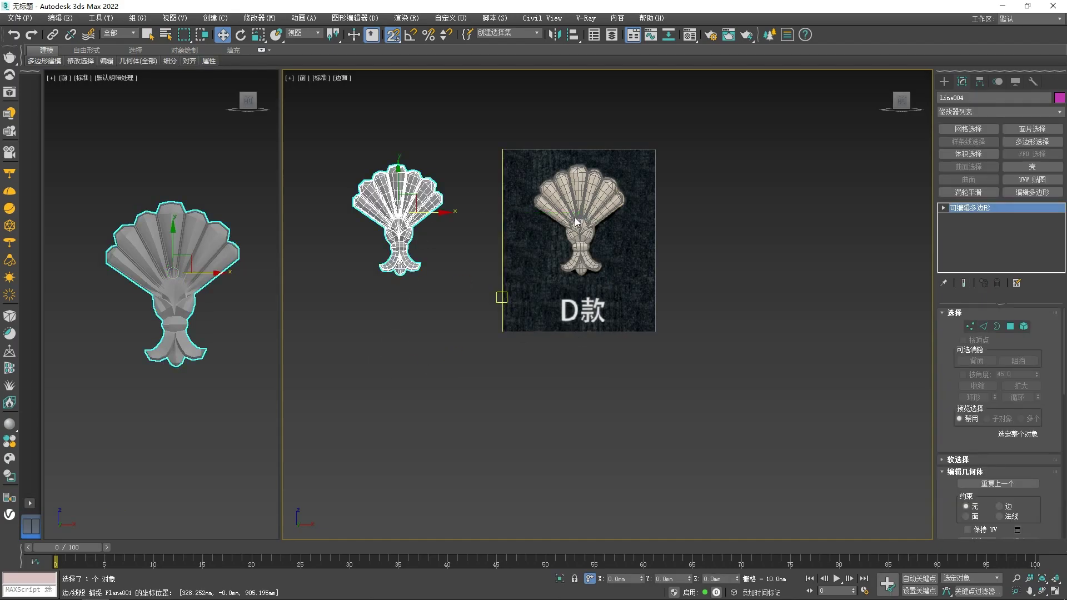
{"action": "key", "text": "Delete"}
Move the ornament off the reference image to its left side and apply TurboSmooth with 4 iterations
{"action": "left_click", "coordinate": [594, 219]}
{"action": "left_click_drag", "start_coordinate": [609, 212], "coordinate": [438, 212]}
{"action": "left_click", "coordinate": [968, 192]}
{"action": "left_click", "coordinate": [1038, 331]}
{"action": "left_click", "coordinate": [466, 334]}
Change the smoothed ornament's object colour to a light yellow from the basic palette
{"action": "scroll", "coordinate": [439, 213], "scroll_direction": "up", "scroll_amount": 2}
{"action": "left_click", "coordinate": [423, 214]}
{"action": "left_click", "coordinate": [503, 326]}
{"action": "left_click", "coordinate": [1059, 98]}
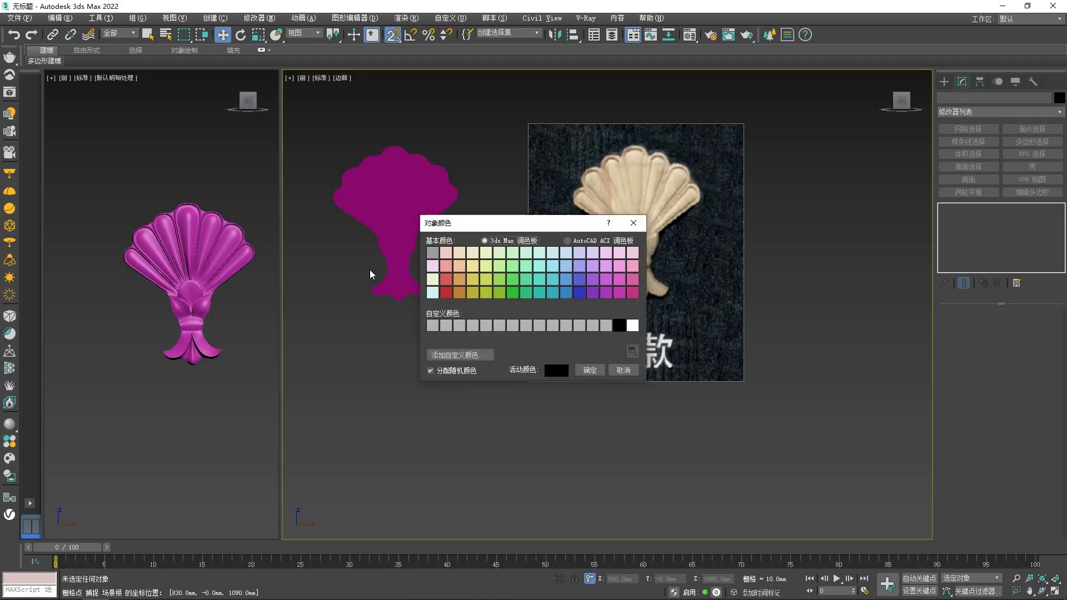
{"action": "double_click", "coordinate": [477, 268]}
{"action": "left_click", "coordinate": [424, 215]}
{"action": "left_click", "coordinate": [1059, 98]}
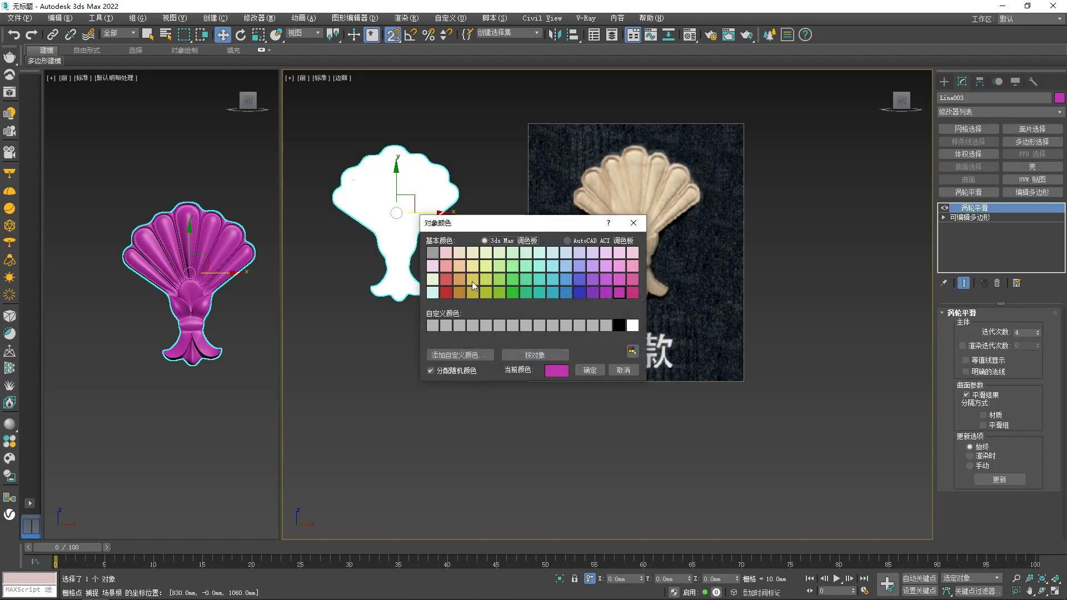
{"action": "left_click", "coordinate": [477, 267]}
{"action": "left_click", "coordinate": [590, 370]}
{"action": "left_click", "coordinate": [372, 351]}
Set the large front viewport to default shading without edged faces
{"action": "scroll", "coordinate": [378, 267], "scroll_direction": "up", "scroll_amount": 3}
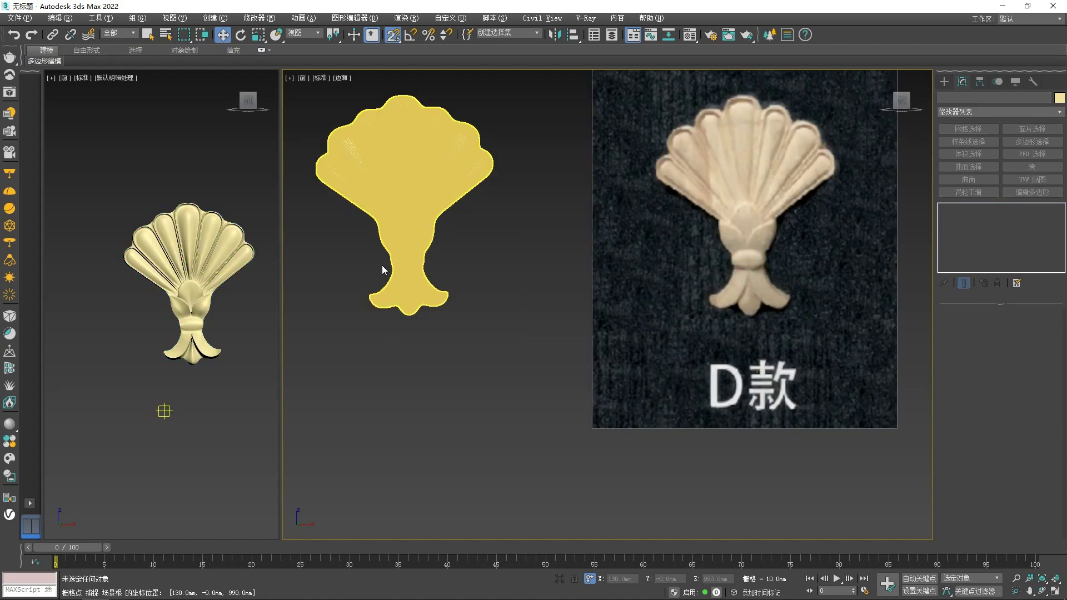
{"action": "middle_click_drag", "start_coordinate": [381, 265], "coordinate": [418, 302]}
{"action": "left_click", "coordinate": [449, 221]}
{"action": "left_click", "coordinate": [343, 78]}
{"action": "left_click", "coordinate": [366, 88]}
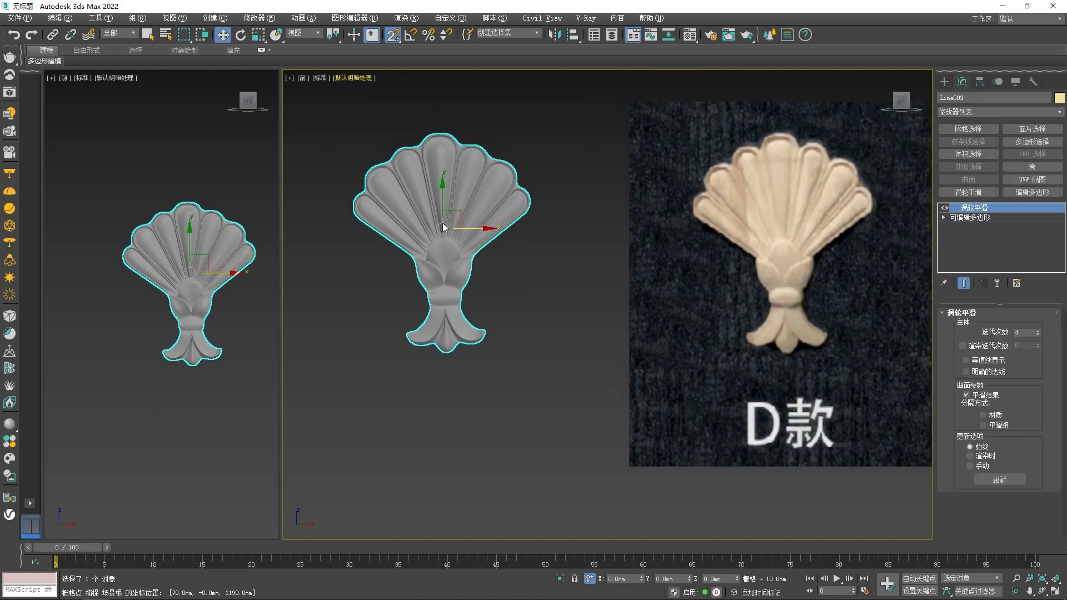
{"action": "left_click", "coordinate": [115, 77]}
{"action": "left_click", "coordinate": [230, 127]}
Shrink the side viewport to enlarge the main one, showing the deselected ornament and reference image side by side
{"action": "left_click_drag", "start_coordinate": [281, 290], "coordinate": [85, 312]}
{"action": "left_click", "coordinate": [422, 314]}
{"action": "scroll", "coordinate": [421, 315], "scroll_direction": "down", "scroll_amount": 5}
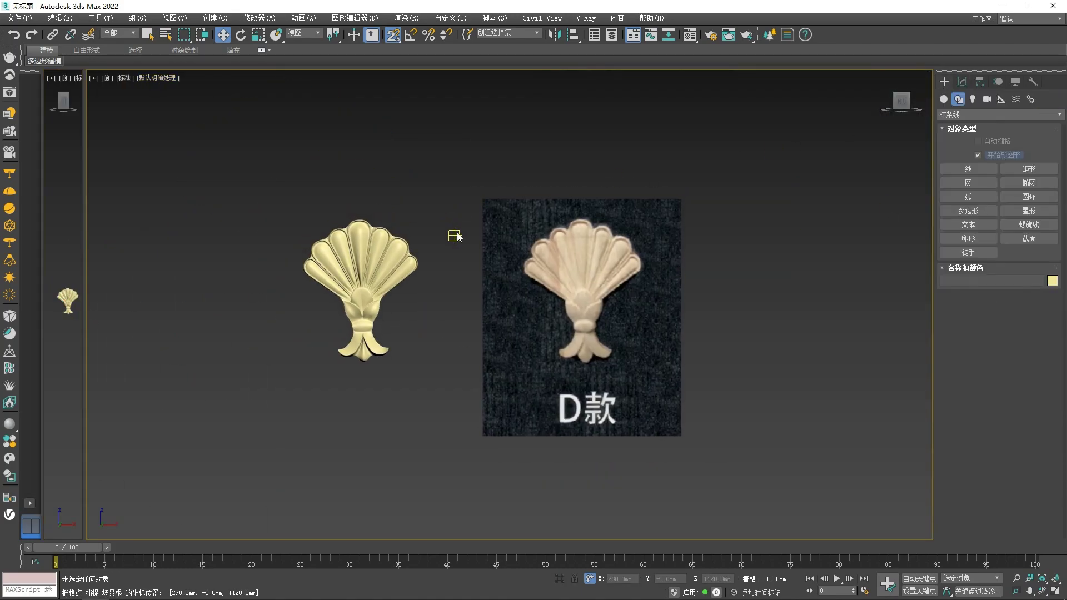